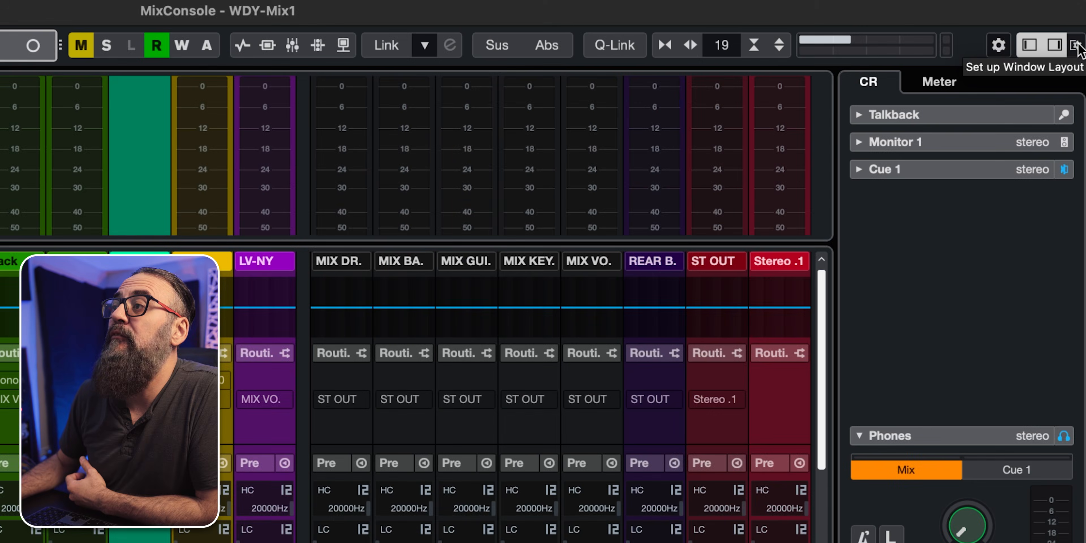
Step: Show the Equalizer rack in the MixConsole window layout and expand it for the channels
click(1075, 44)
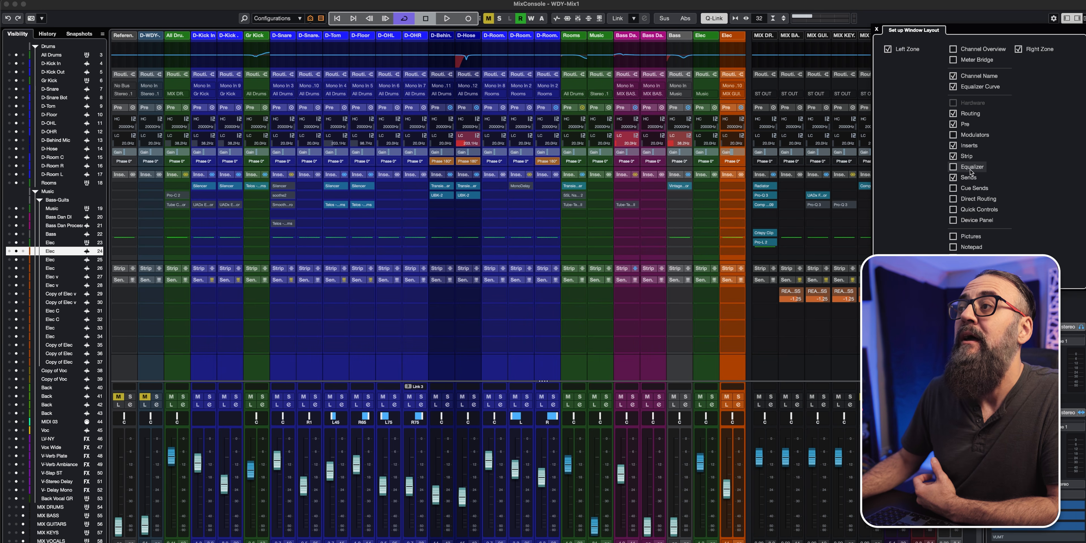
click(953, 167)
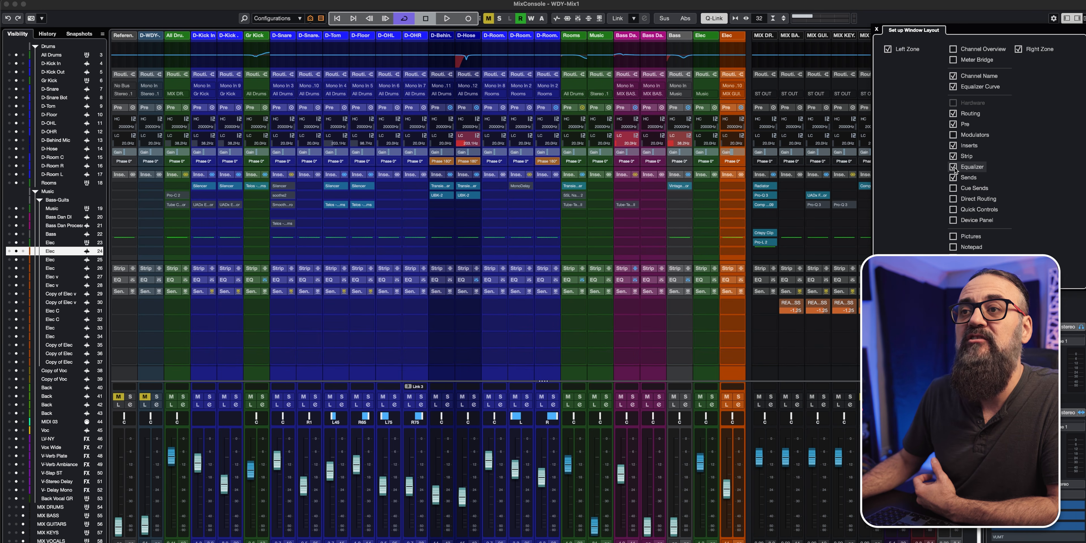
click(462, 280)
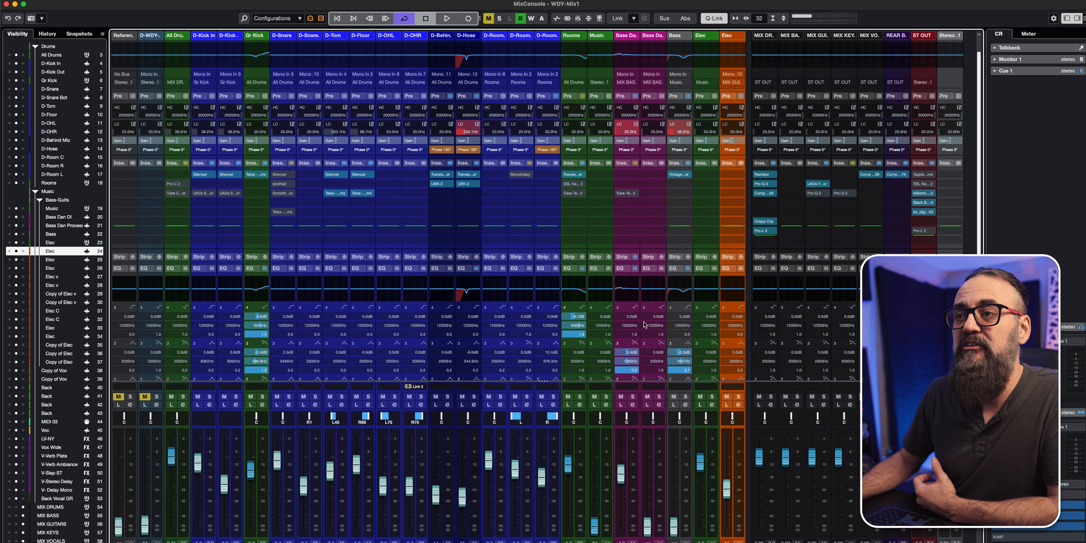
Step: Hide the Equalizer rack and show the Meter Bridge in the window layout, closing the layout setup
click(1083, 19)
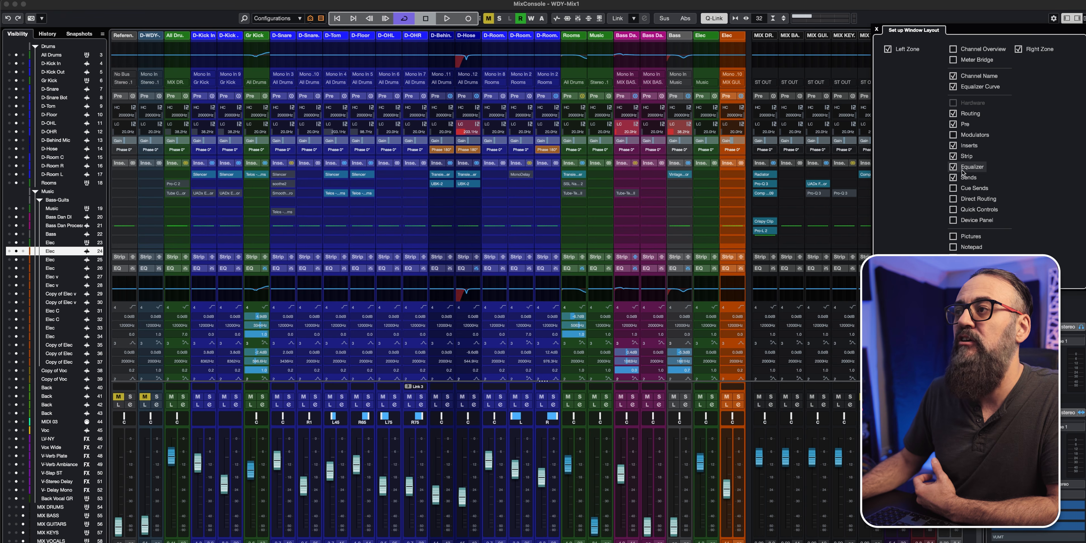
click(953, 166)
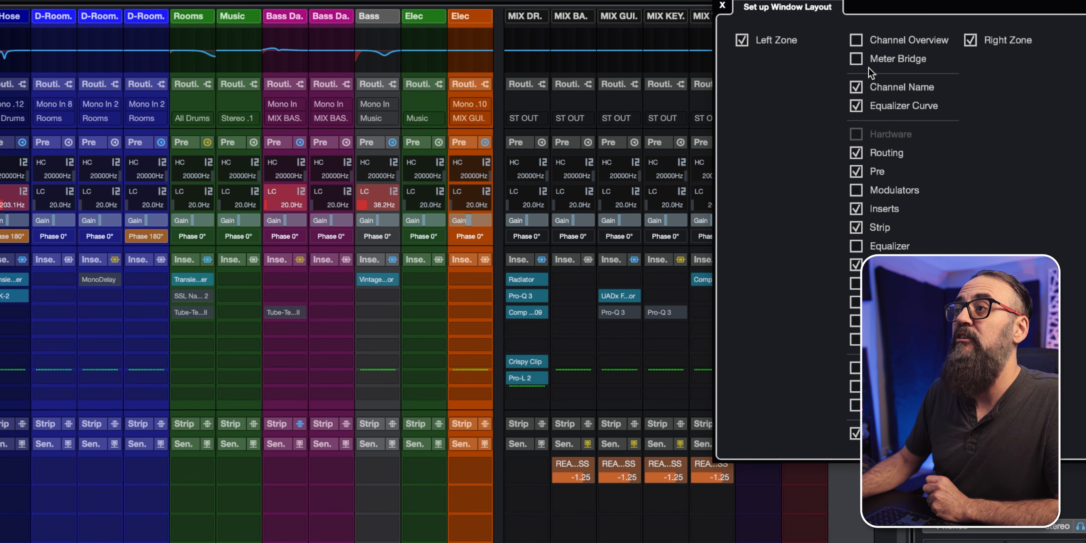
click(862, 61)
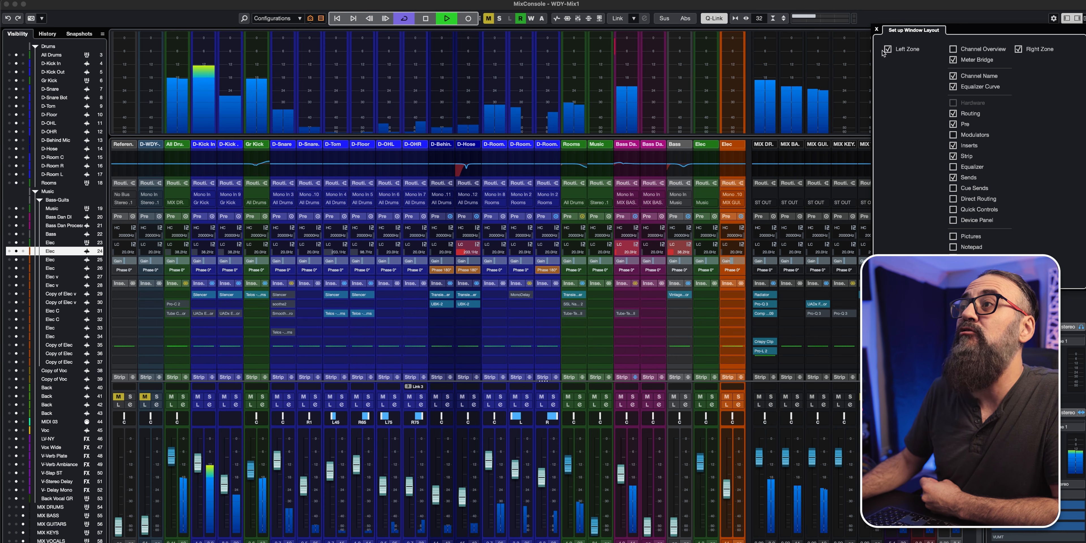
click(875, 16)
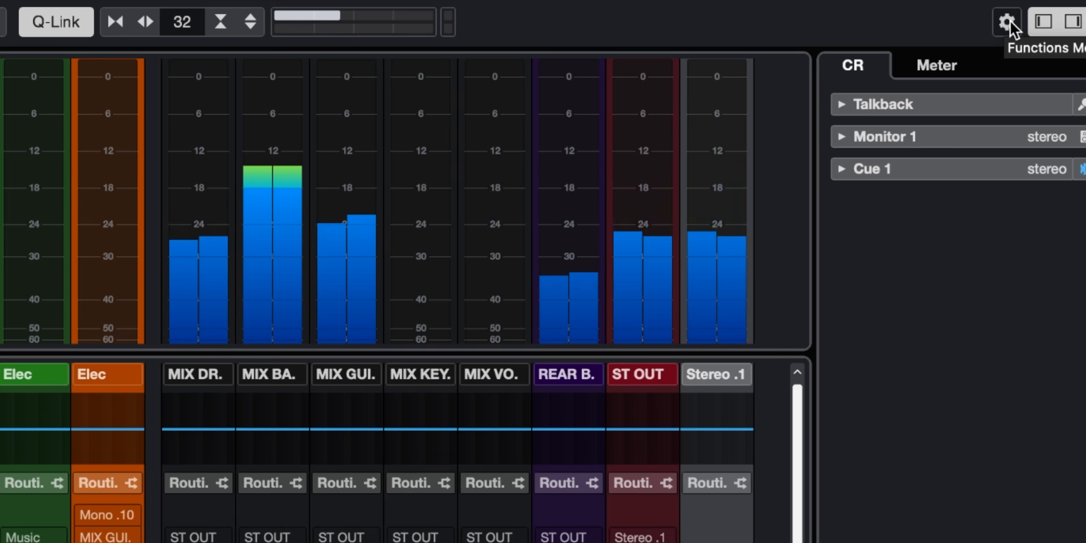
Step: Set the global meter type to Wave
click(1053, 18)
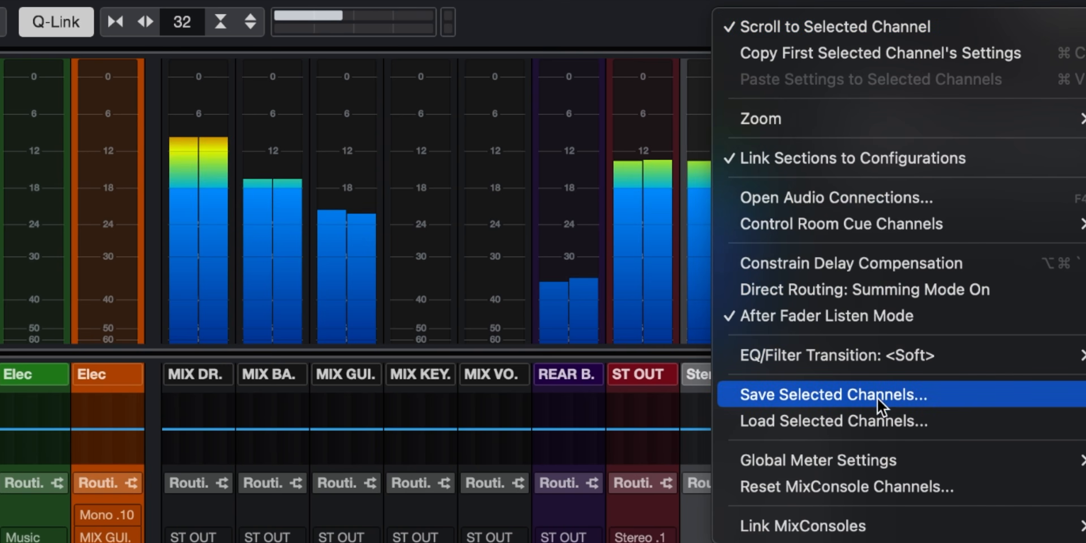
mouse_move(801, 464)
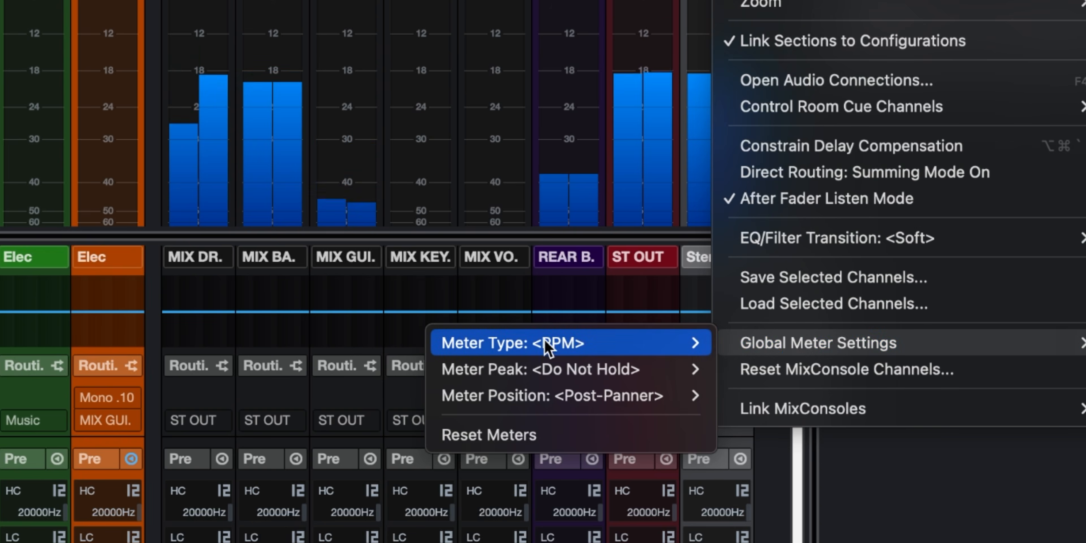
mouse_move(475, 351)
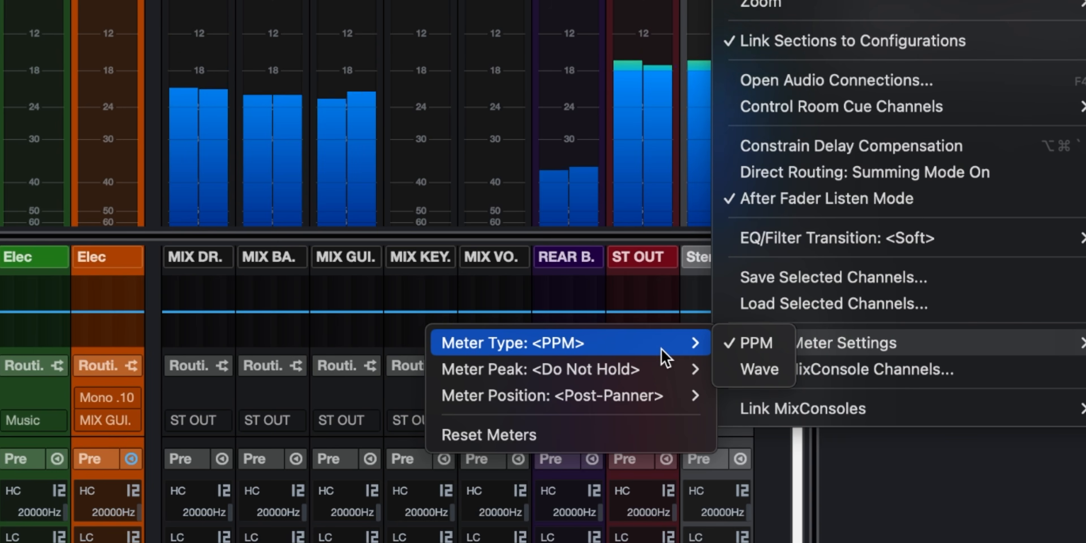
click(757, 369)
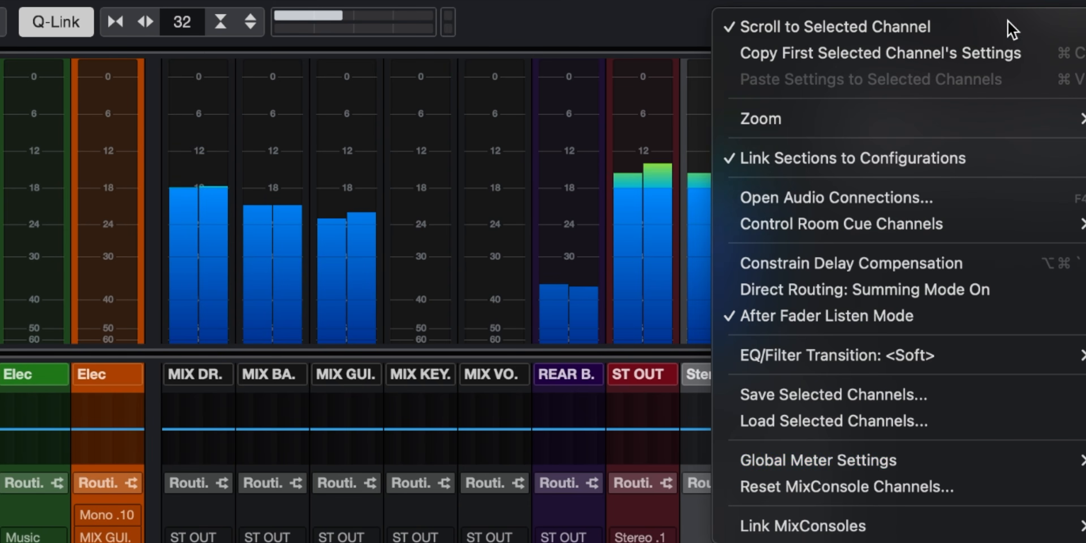
Step: Set the global meter position to Input and reopen the MixConsole function options
mouse_move(870, 467)
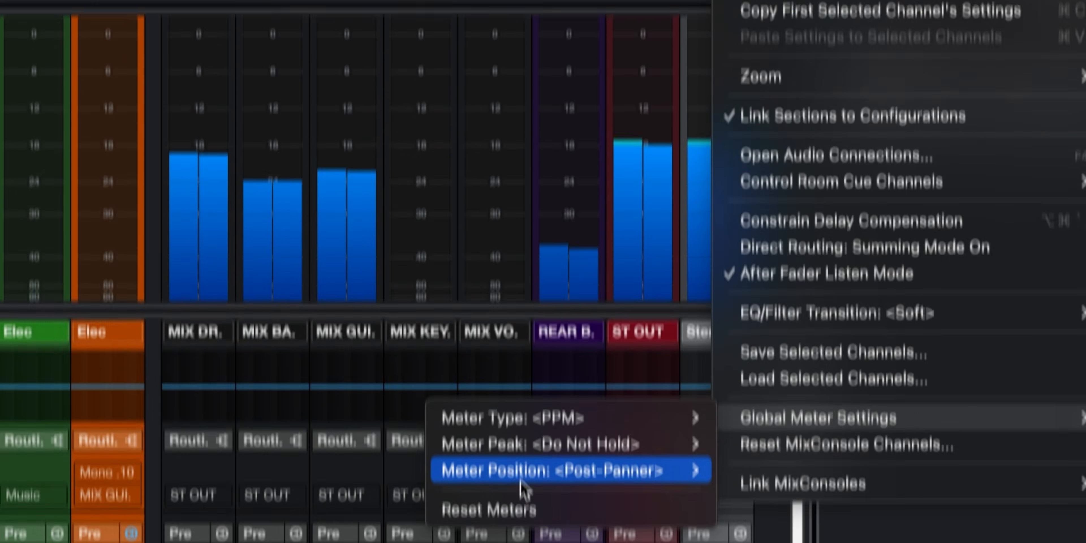
mouse_move(474, 517)
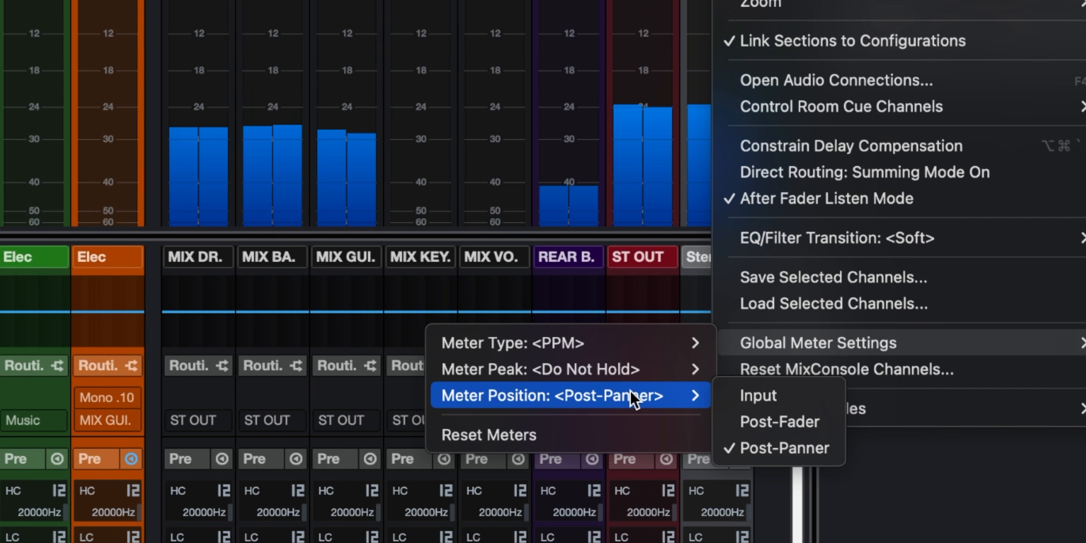
click(769, 399)
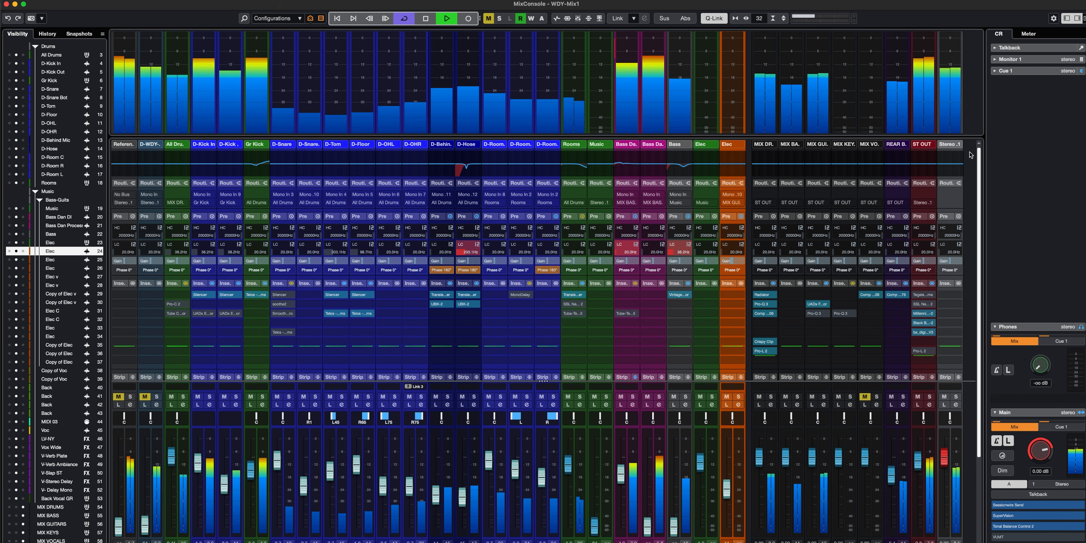
click(1055, 18)
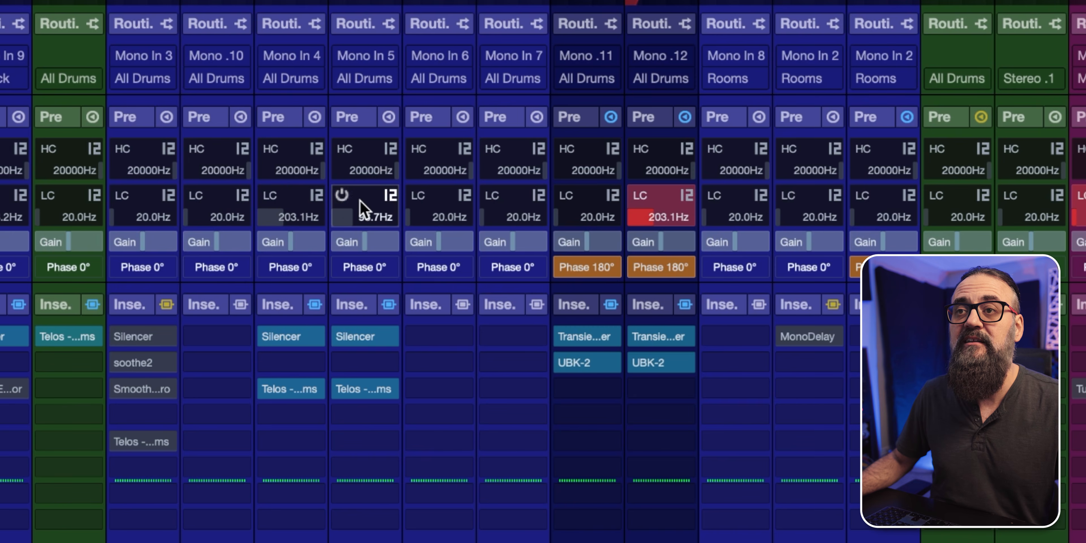
Step: Try the low-cut filters on D-Tom and D-Floor, adjust D-Tom's frequency to 160.7 Hz, and switch the filters off again
click(267, 196)
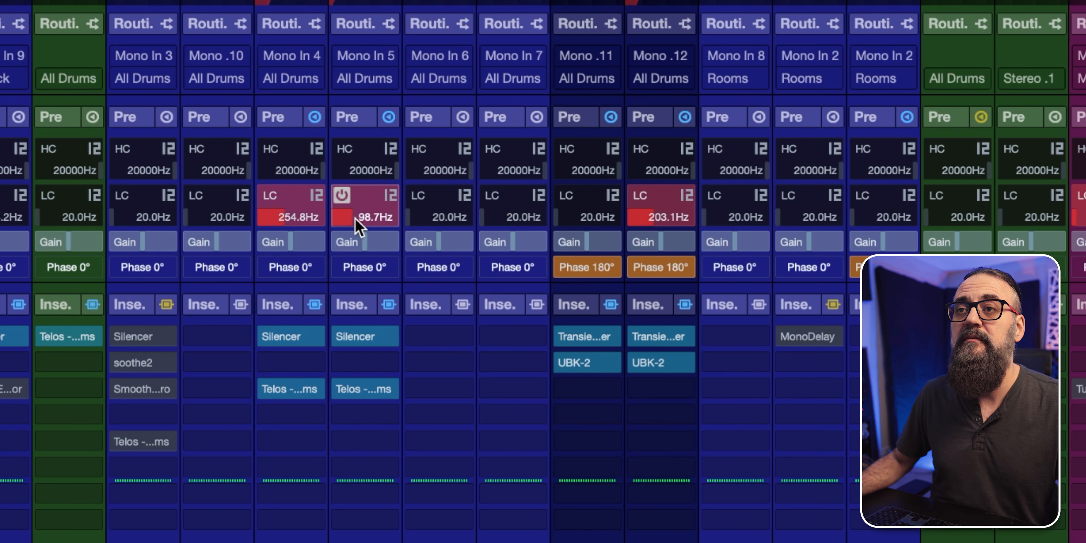
click(269, 195)
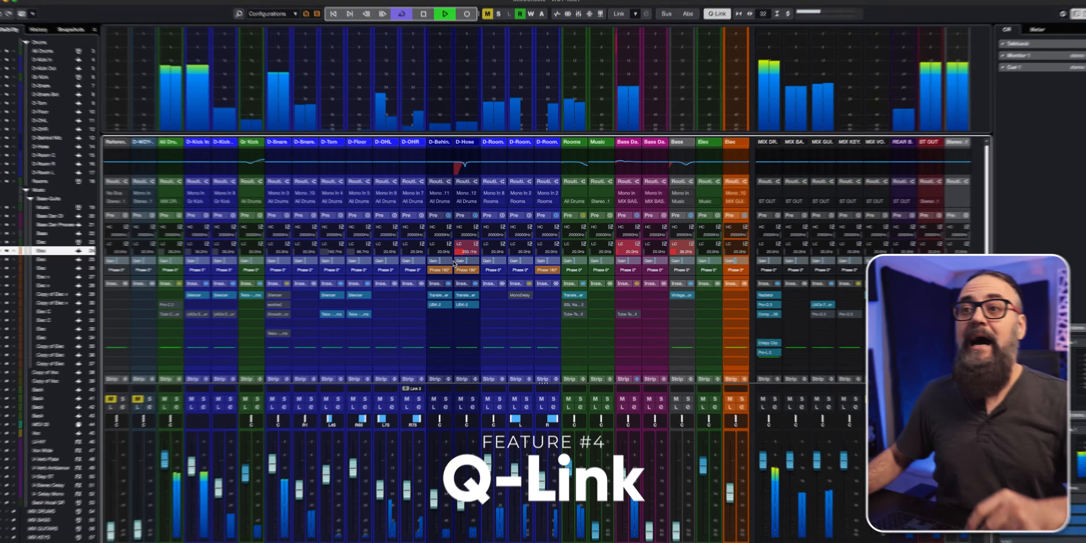
Step: Select the channels from All Drums to Gr Kick and sweep their pre gain together through Q-Link between about -21.1 and 11.5 dB
click(278, 539)
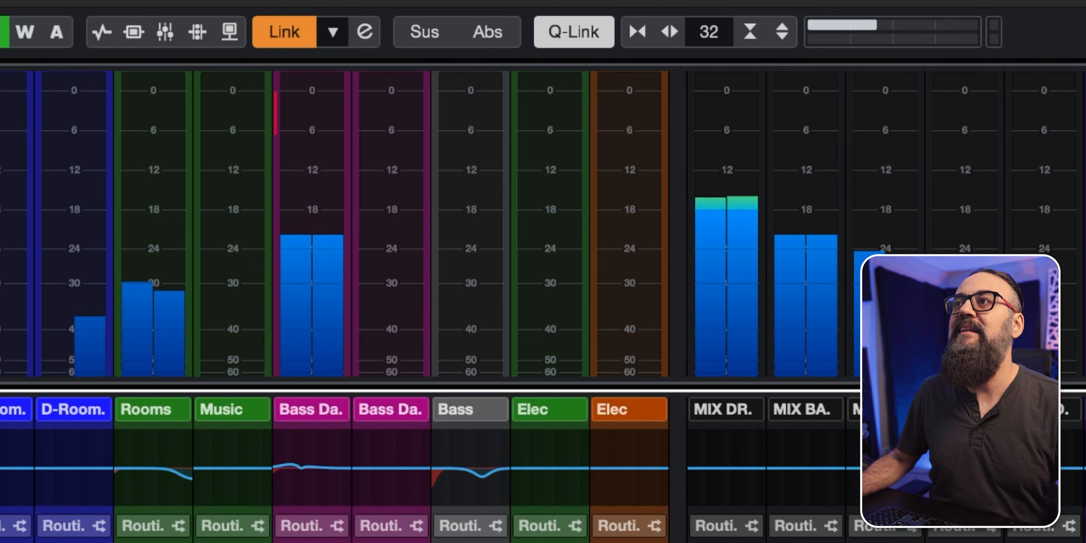
click(567, 32)
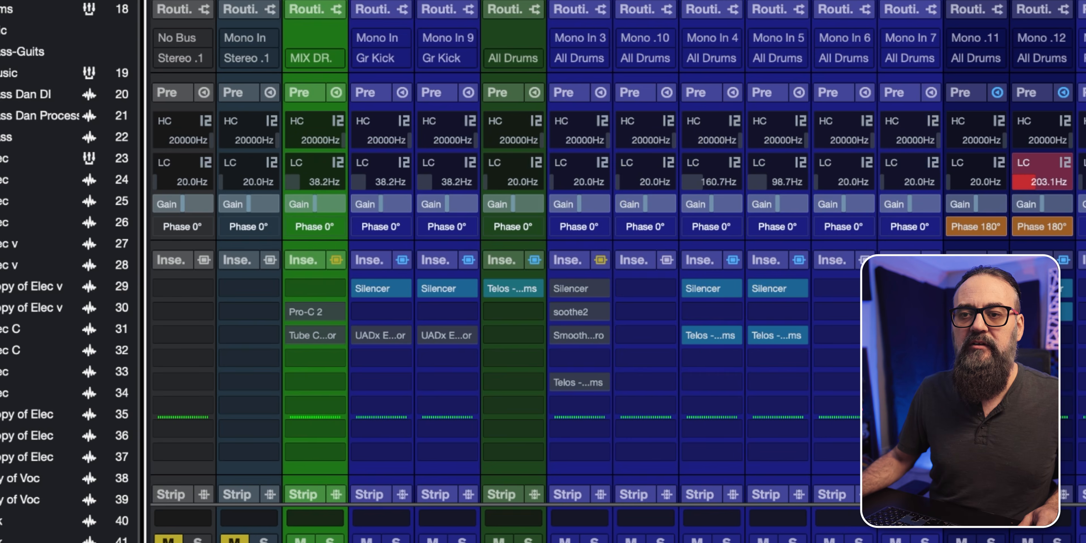
click(447, 214)
mouse_move(448, 207)
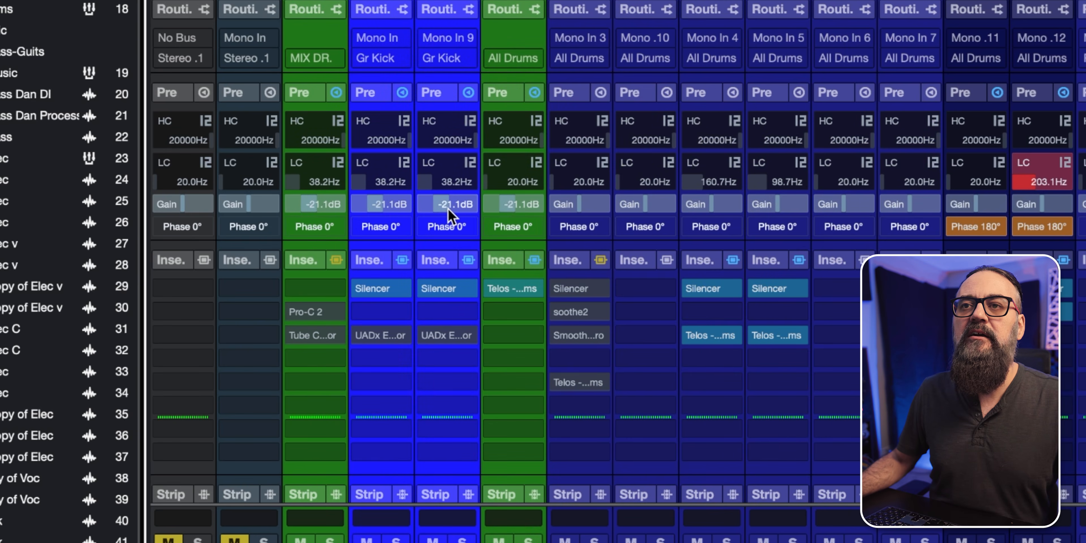
scroll(447, 207, down, 15)
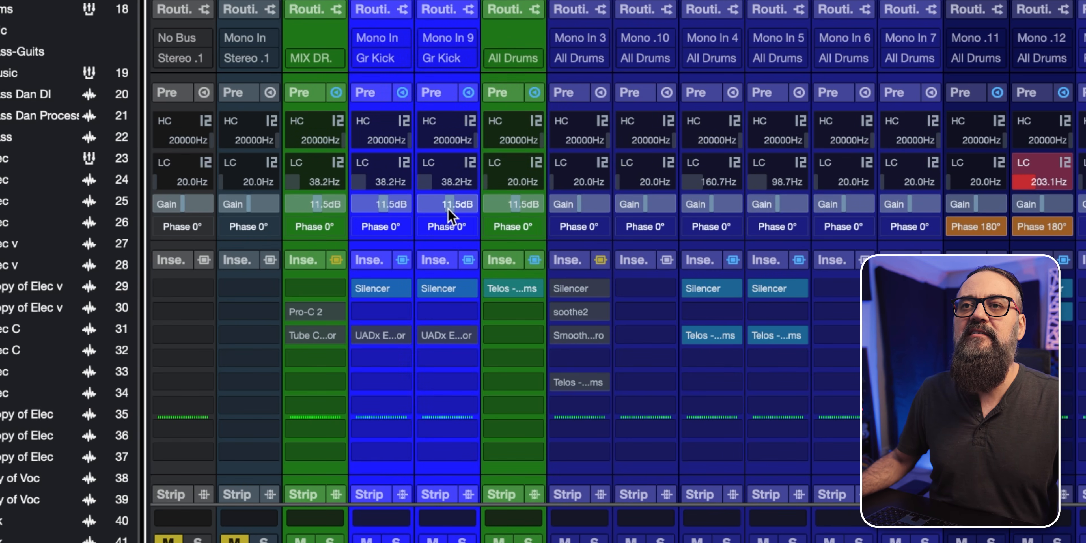
scroll(447, 207, up, 15)
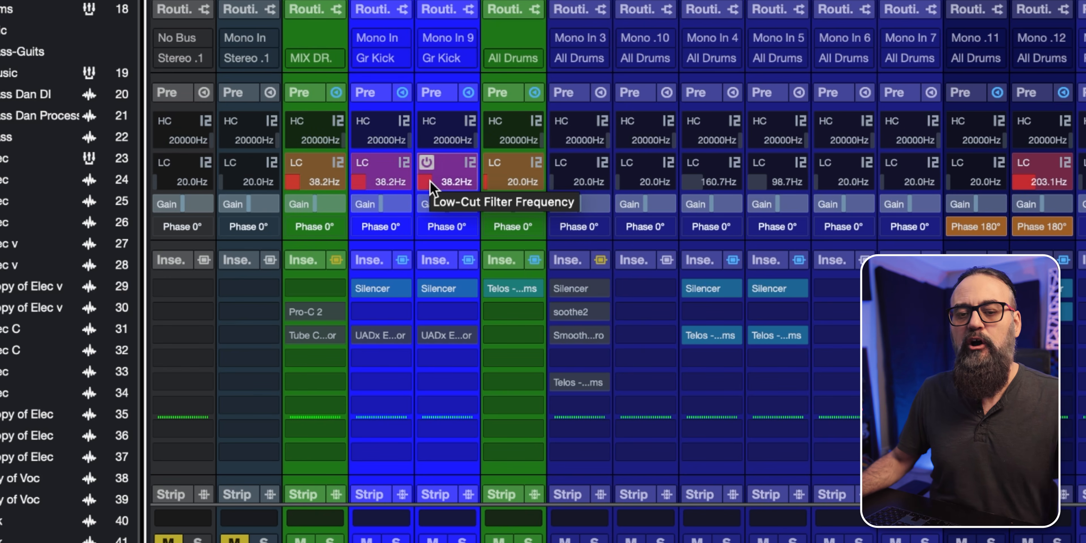
Step: Set the four selected channels' low-cut filters to 22 Hz and switched off, and toggle their phase inversion on and off
scroll(431, 186, up, 10)
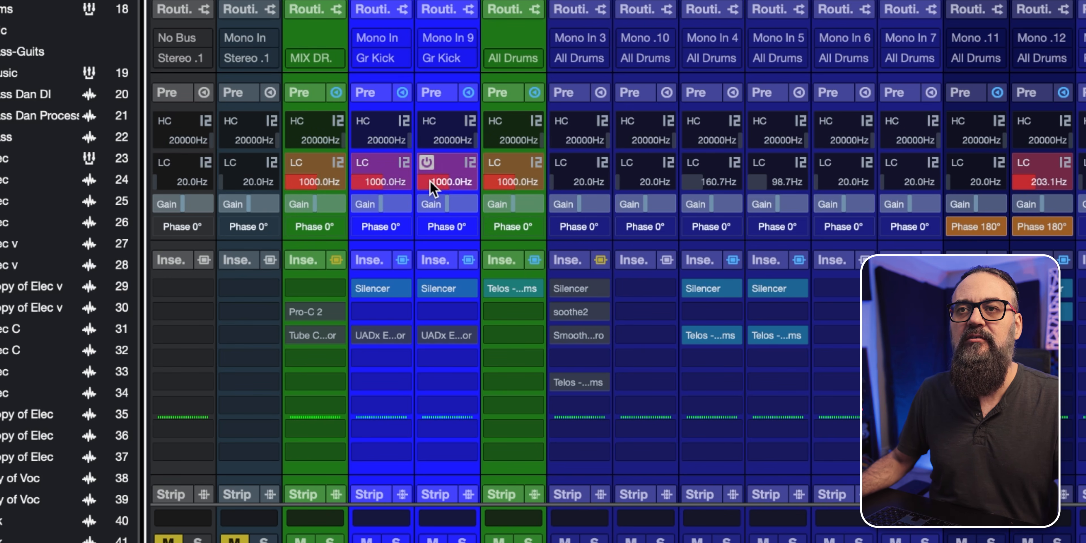
click(427, 162)
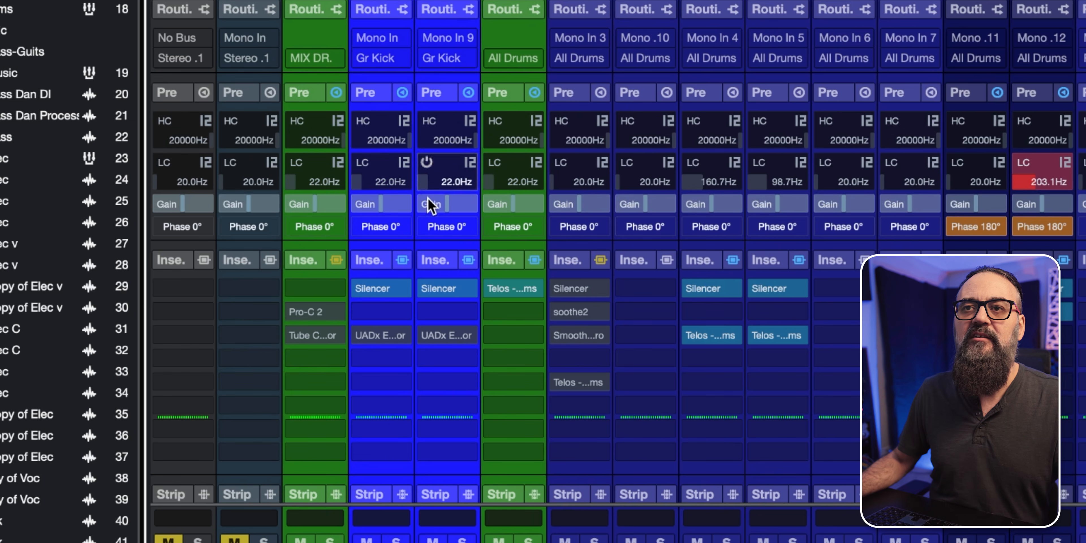
click(430, 230)
click(429, 229)
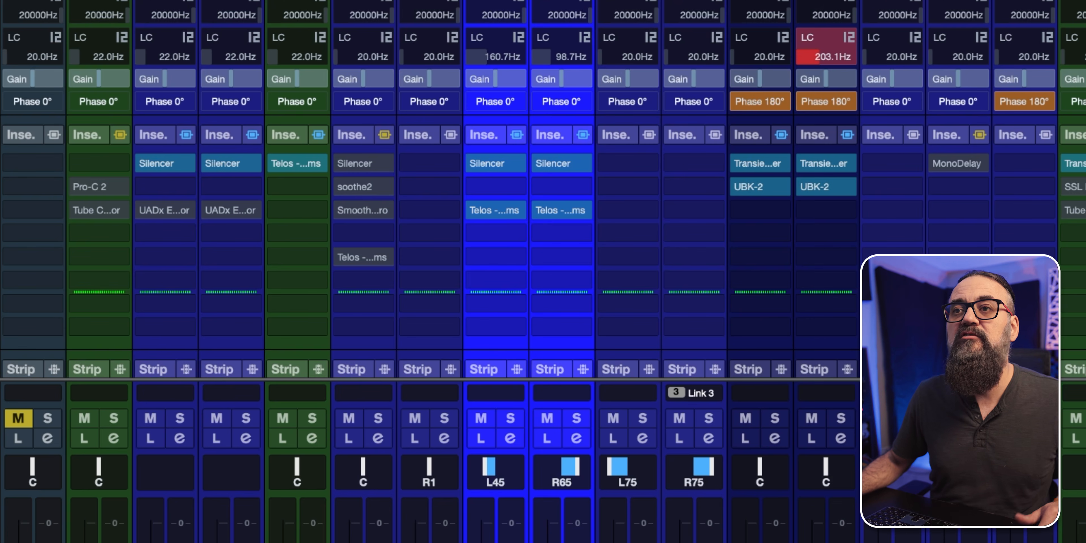
Step: Deactivate the Silencer and Telos inserts on the linked D-Tom and D-Floor channels and reactivate them
click(544, 163)
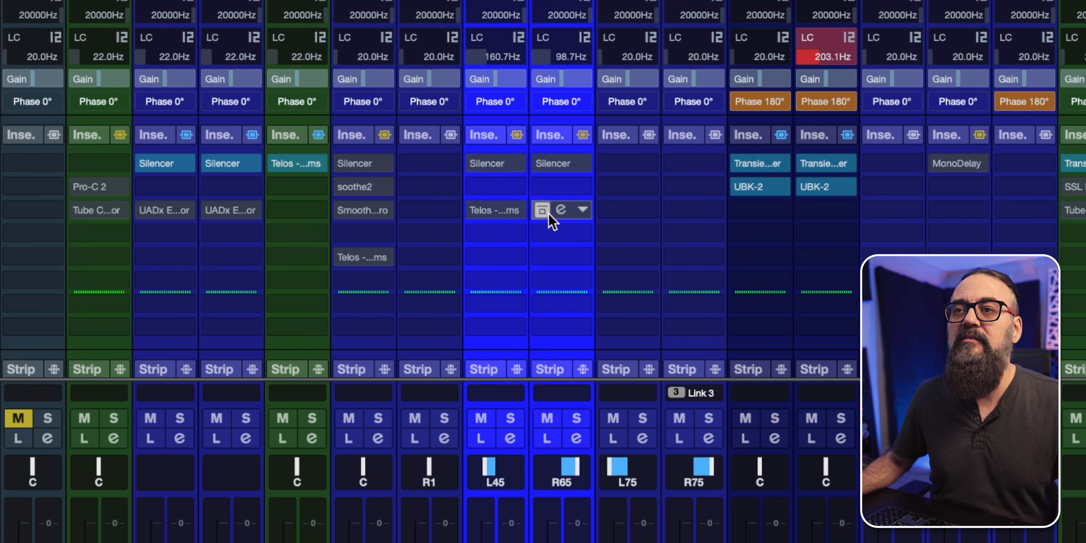
click(542, 210)
click(544, 163)
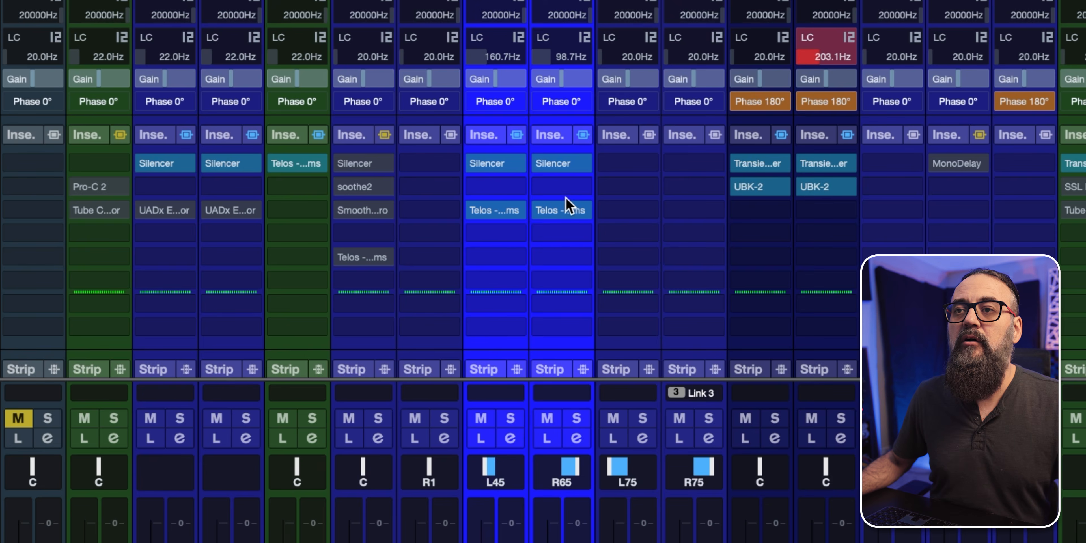
Step: Add AutoPan from the CUBASE collection to the second insert slot of the linked D-Tom and D-Floor channels, and remove it again
click(584, 187)
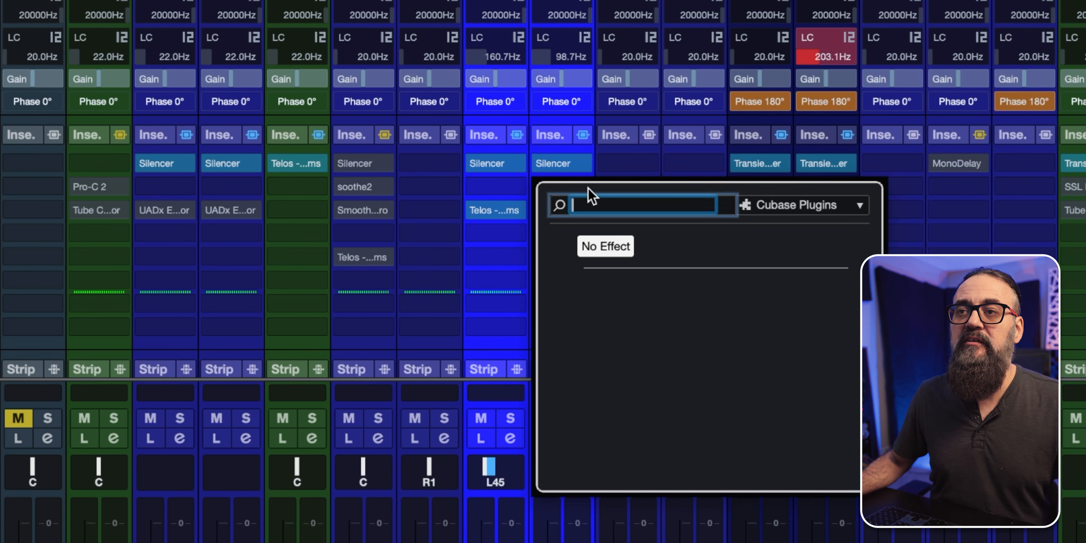
click(802, 208)
click(803, 228)
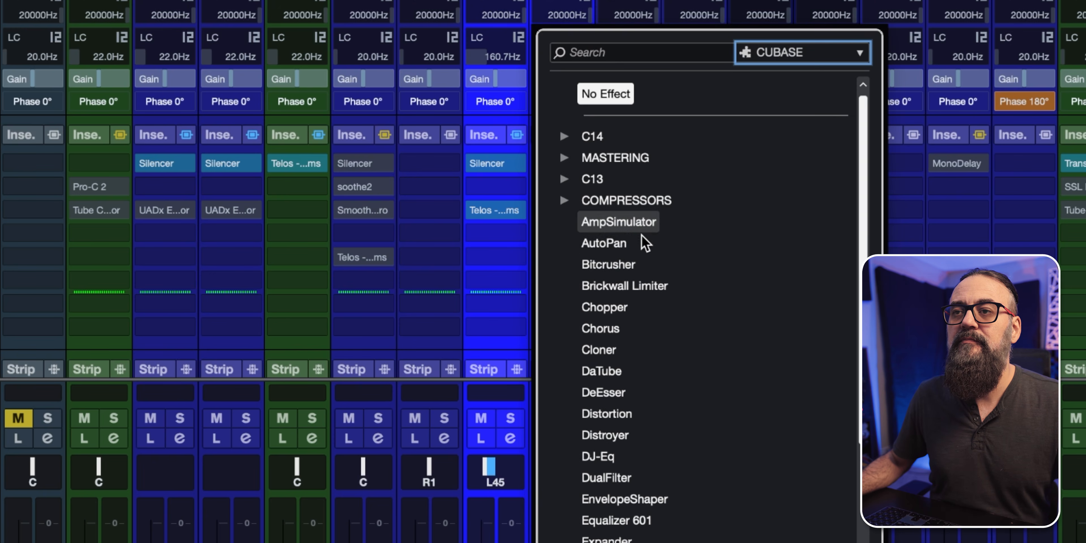
click(607, 243)
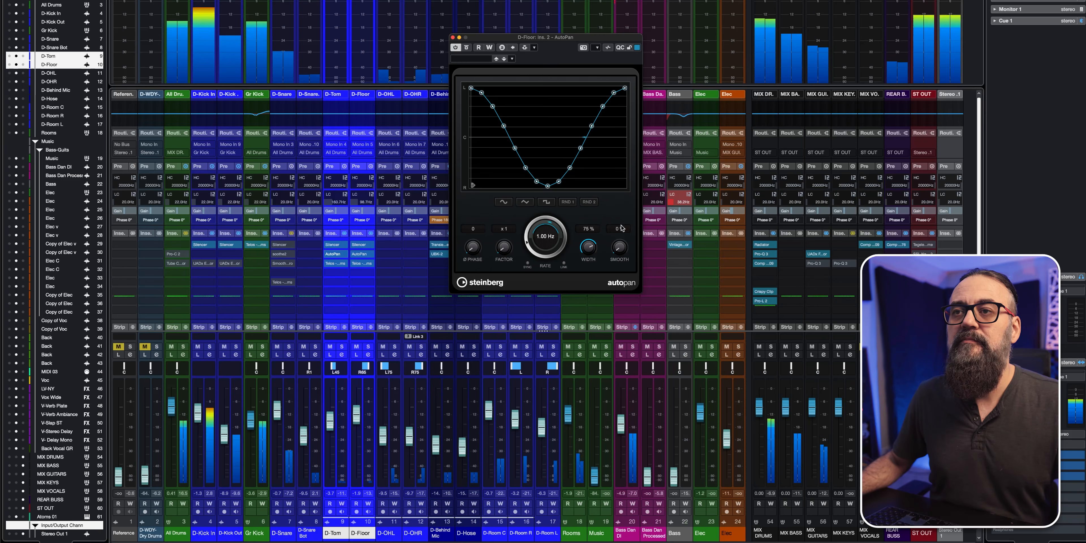
key(super+w)
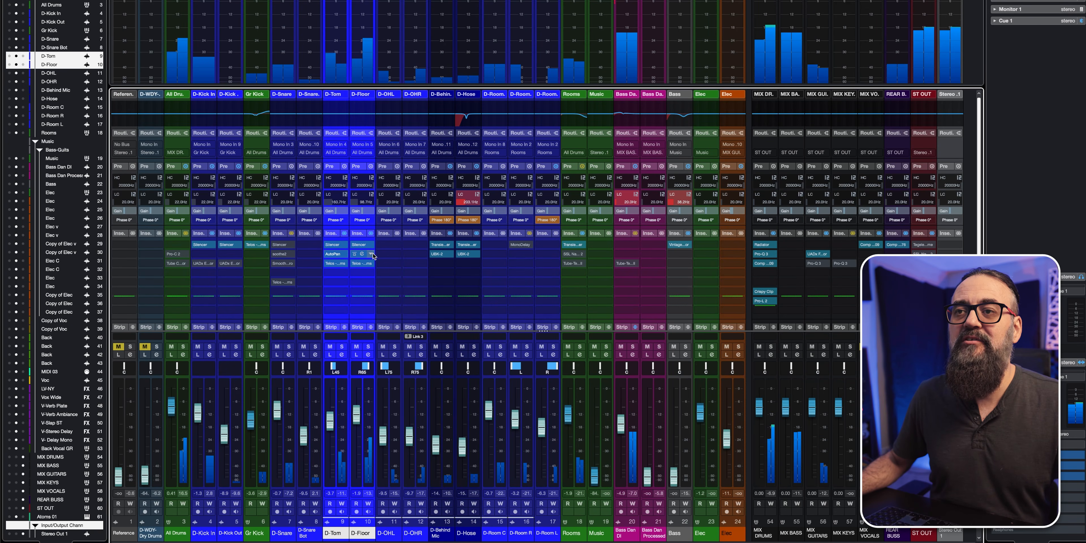
click(370, 254)
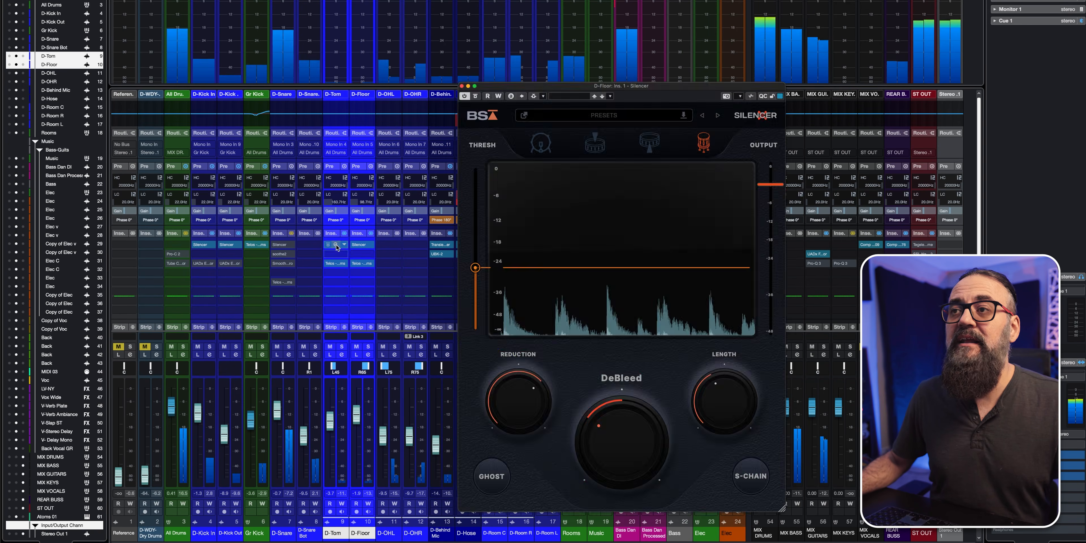
Step: Open the Silencer editor on D-Tom and place it beside D-Floor's Silencer editor for comparison
click(336, 245)
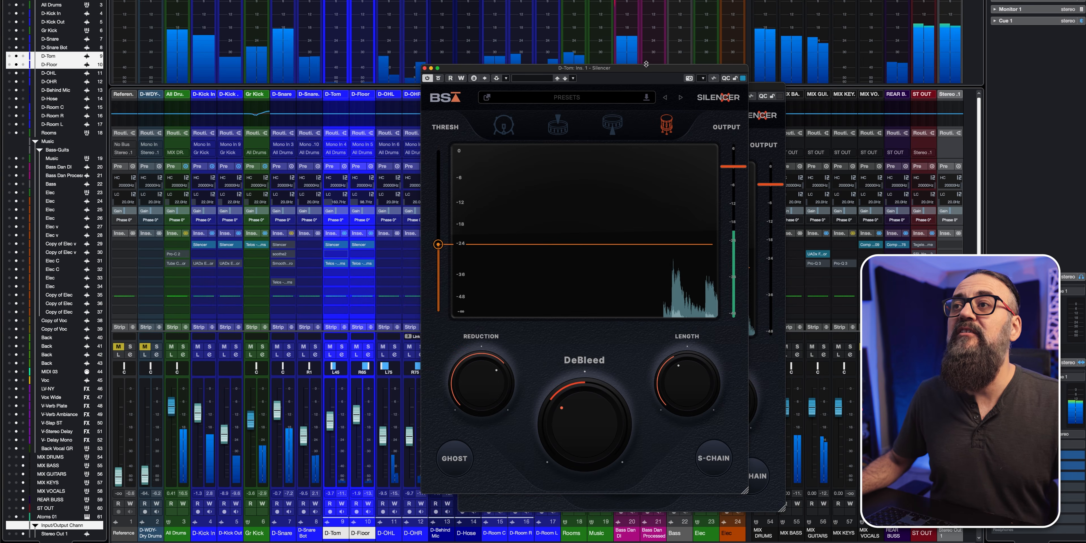
drag(646, 72, 361, 40)
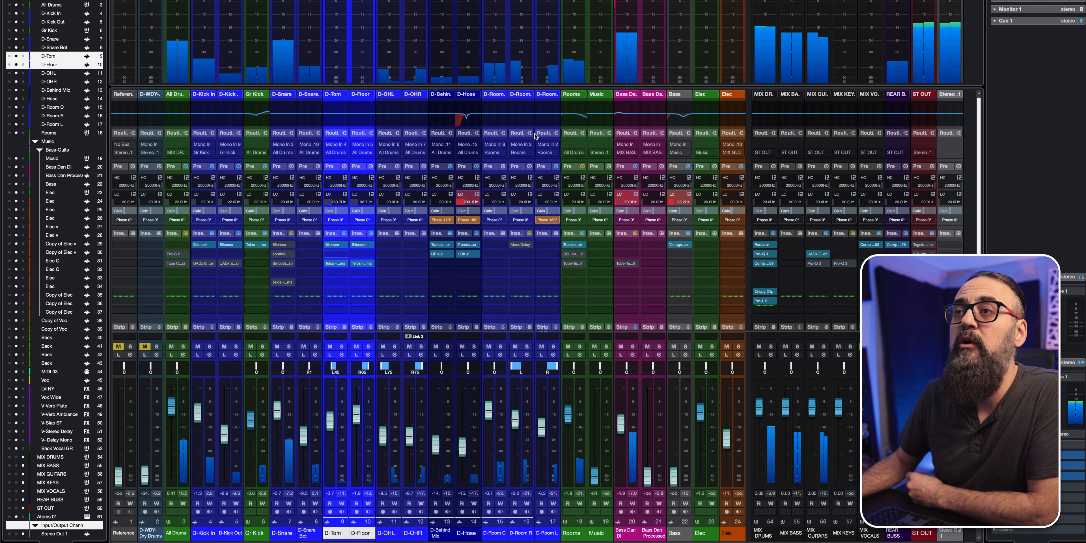
Step: Shape the second D-Room channel's equalizer with three bands, placing band 3 at about 4.06 kHz with a 4.7 dB boost
click(518, 118)
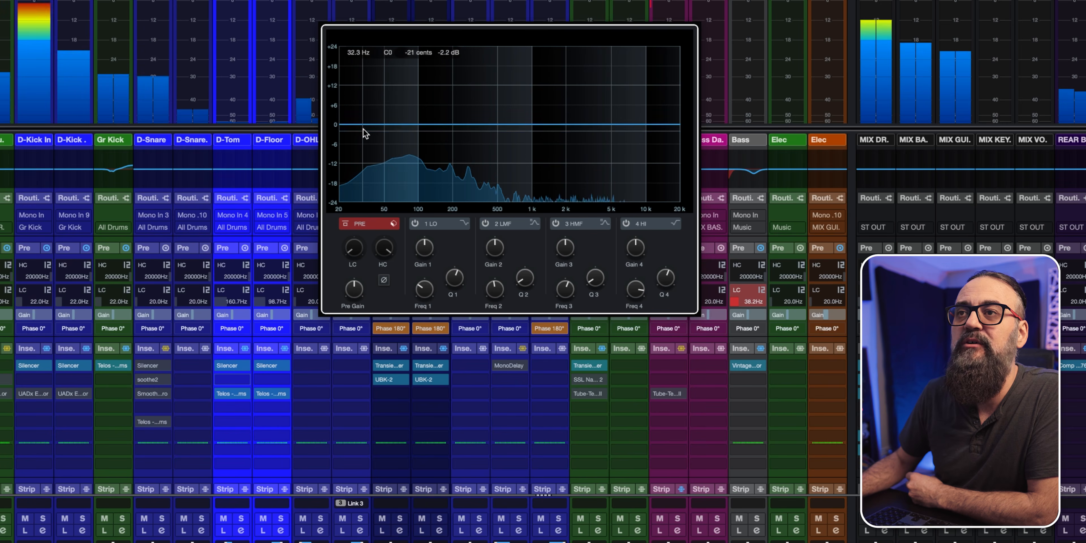
click(500, 133)
drag(580, 133, 602, 110)
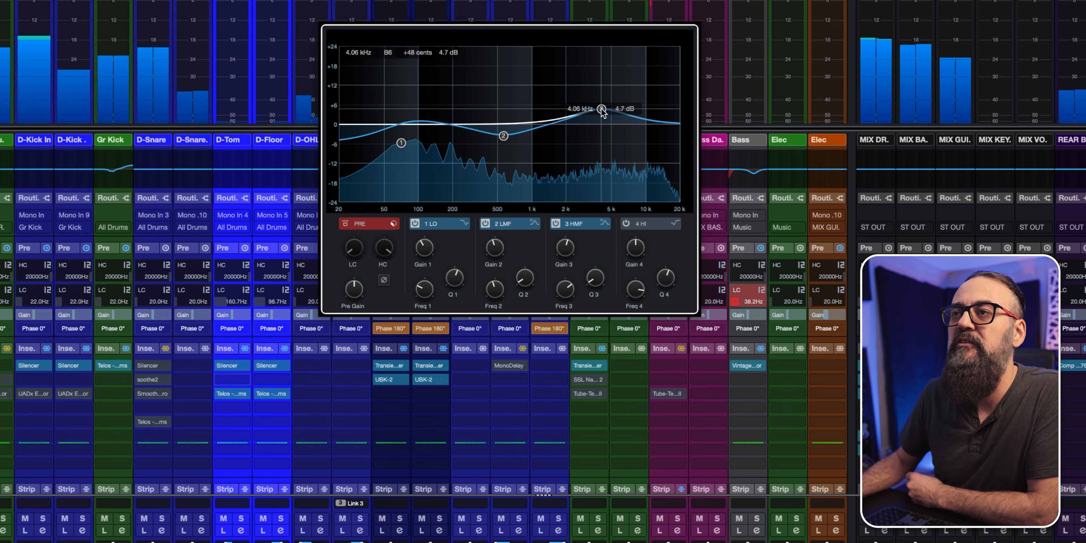
key(Escape)
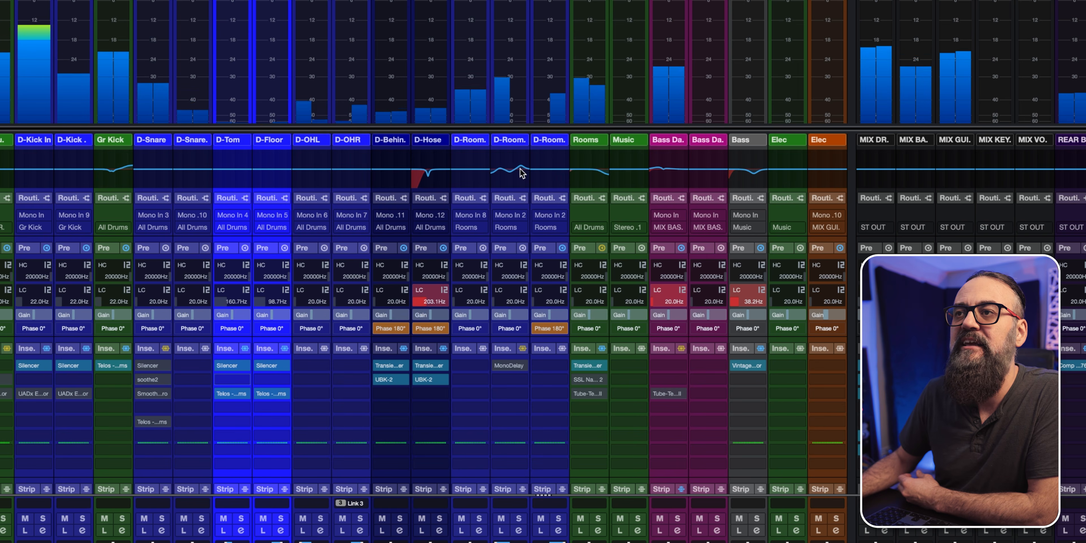
Step: Review the equalizer curves of the second D-Room channel and the D-Hose channel in their enlarged displays
click(509, 170)
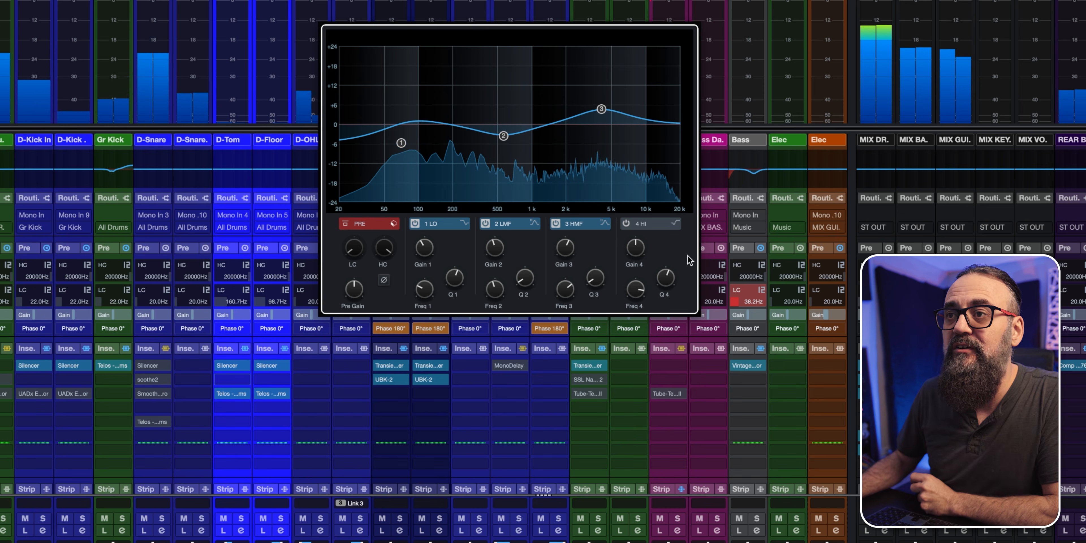
key(Escape)
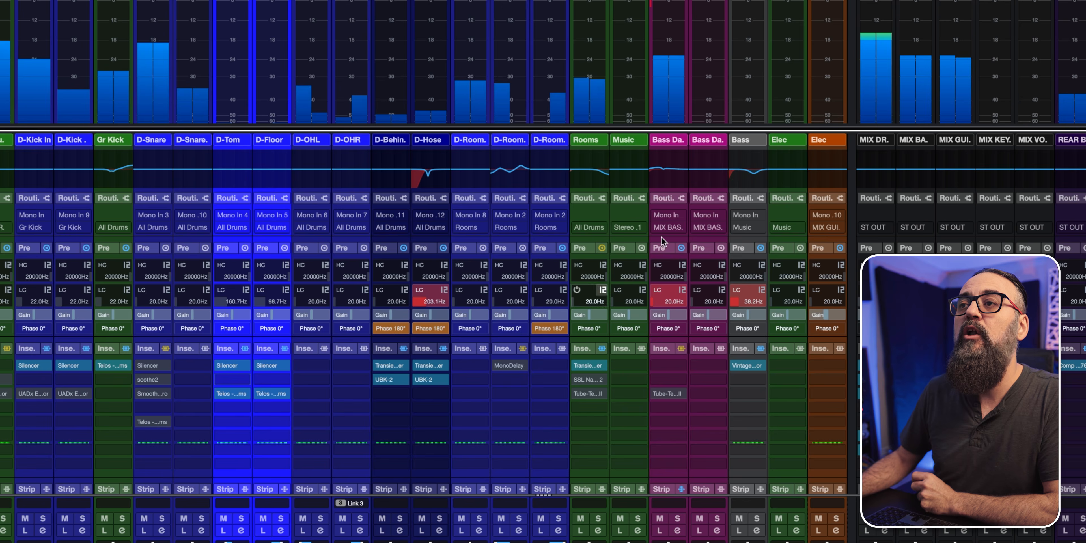
click(422, 170)
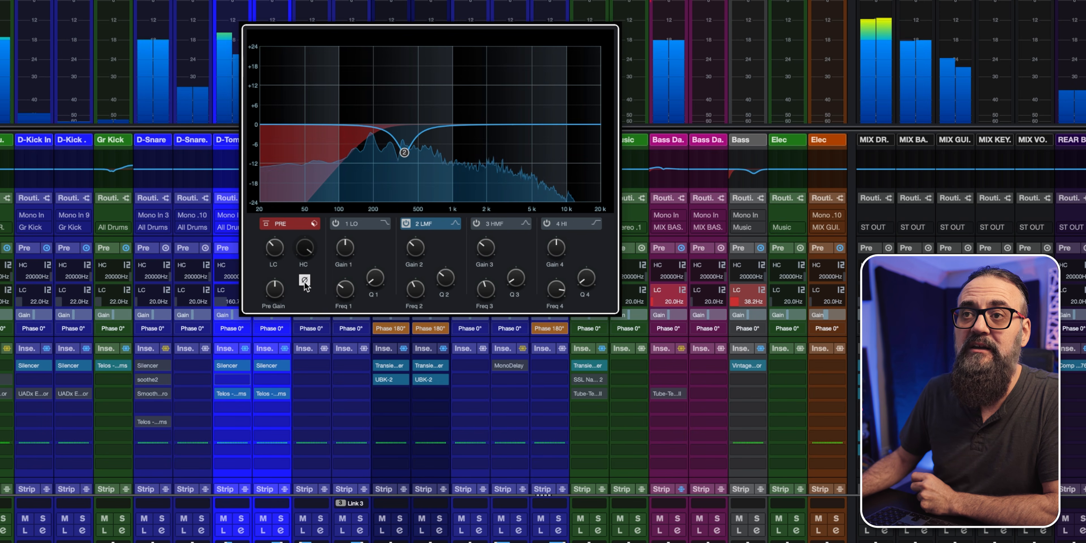
click(660, 159)
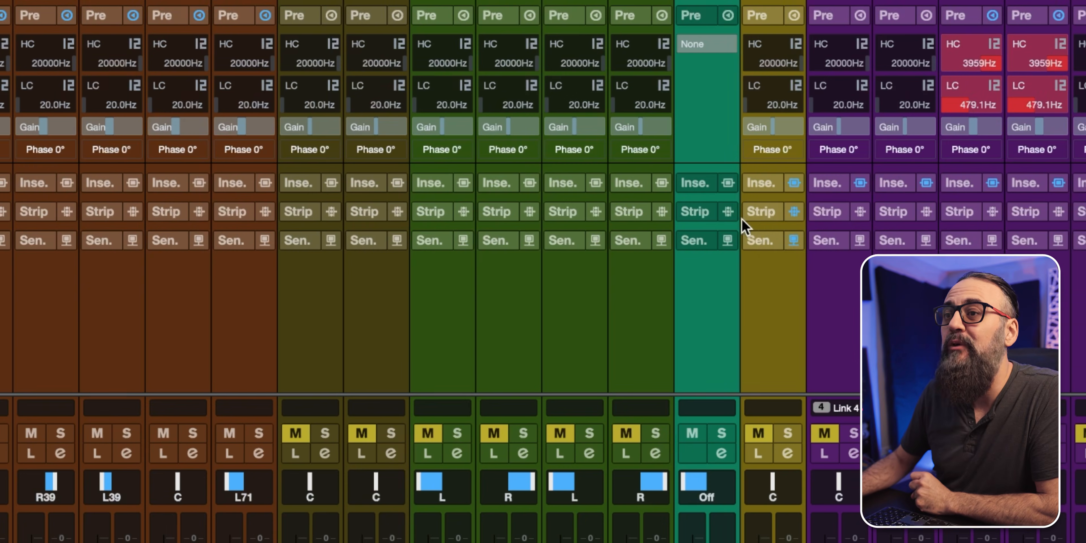
Step: Expand the channel strip sections and switch the Bass Dan DI compressor to Standard Compressor, VintageCompressor, and back to Tube Compressor
click(764, 214)
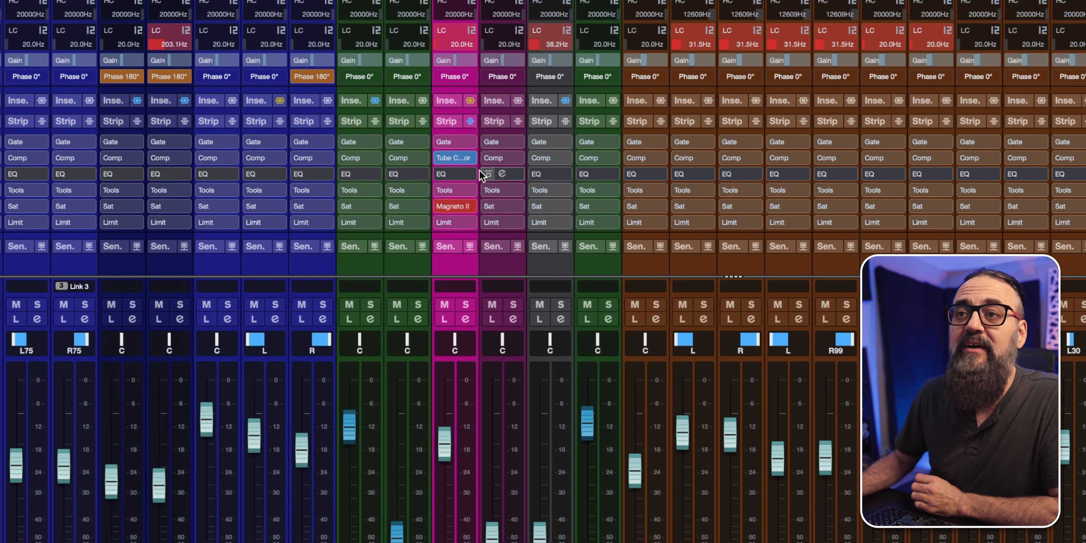
click(456, 154)
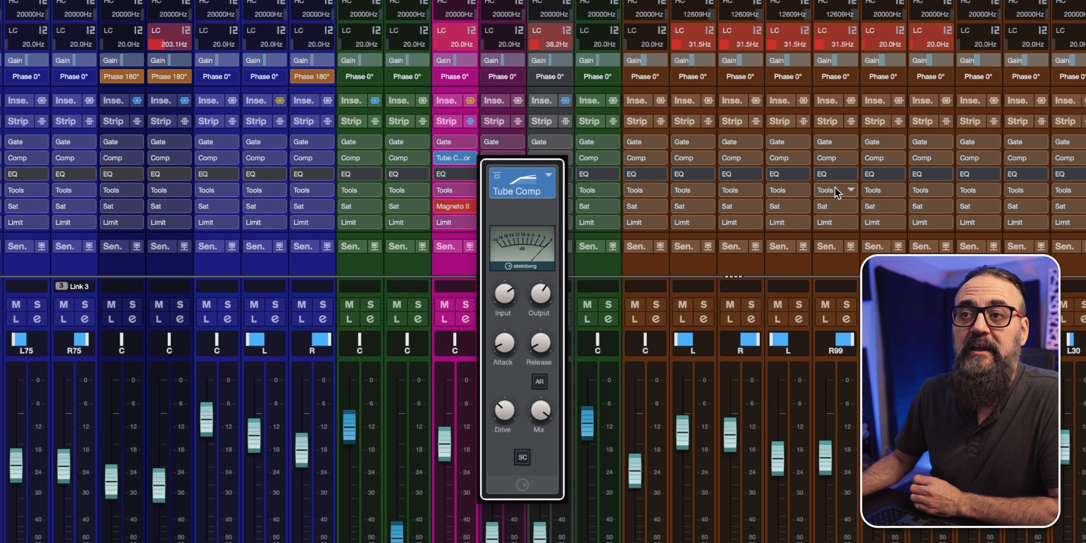
click(548, 175)
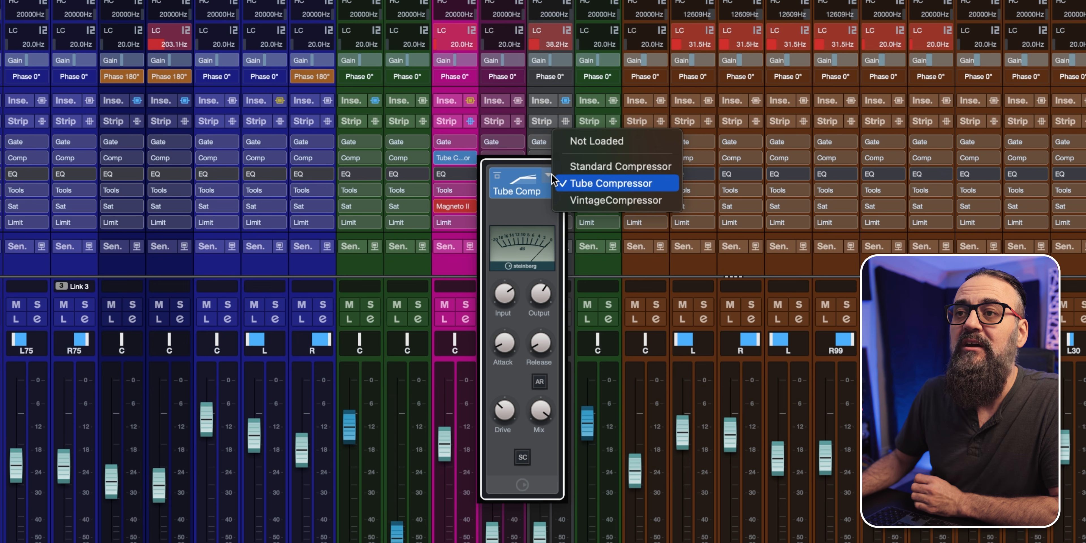
click(599, 167)
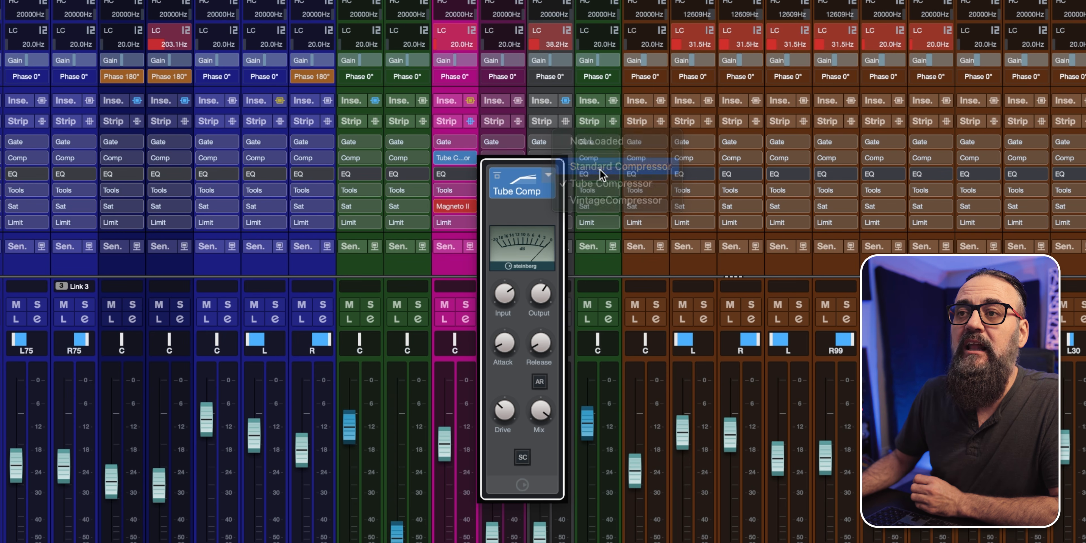
click(550, 177)
click(582, 210)
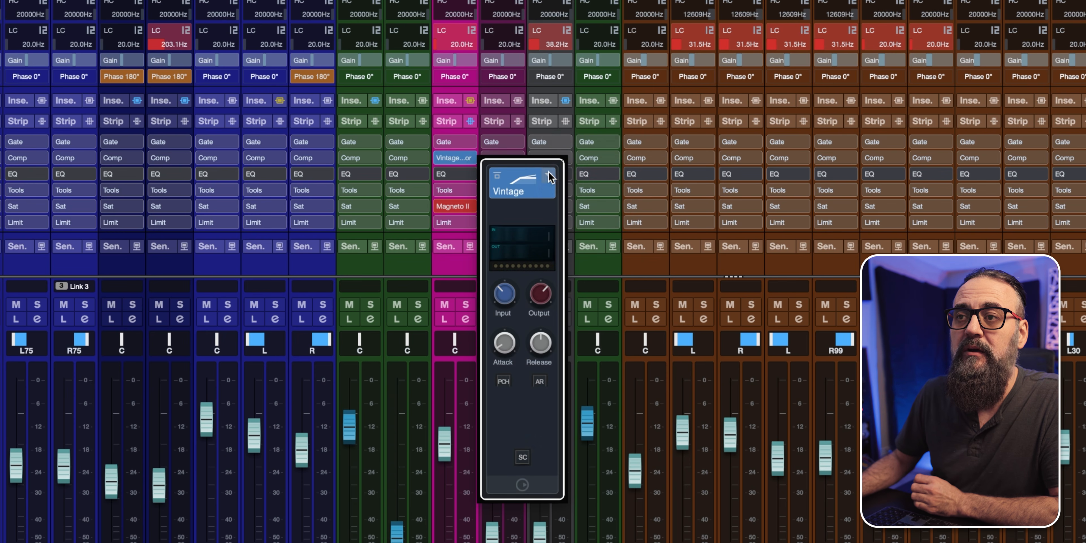
click(548, 175)
click(563, 162)
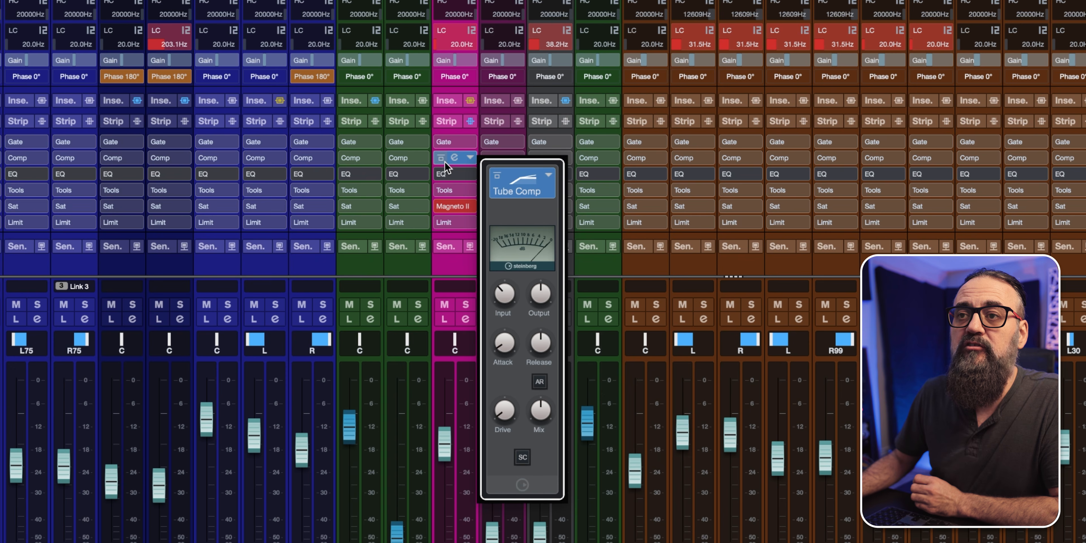
click(447, 140)
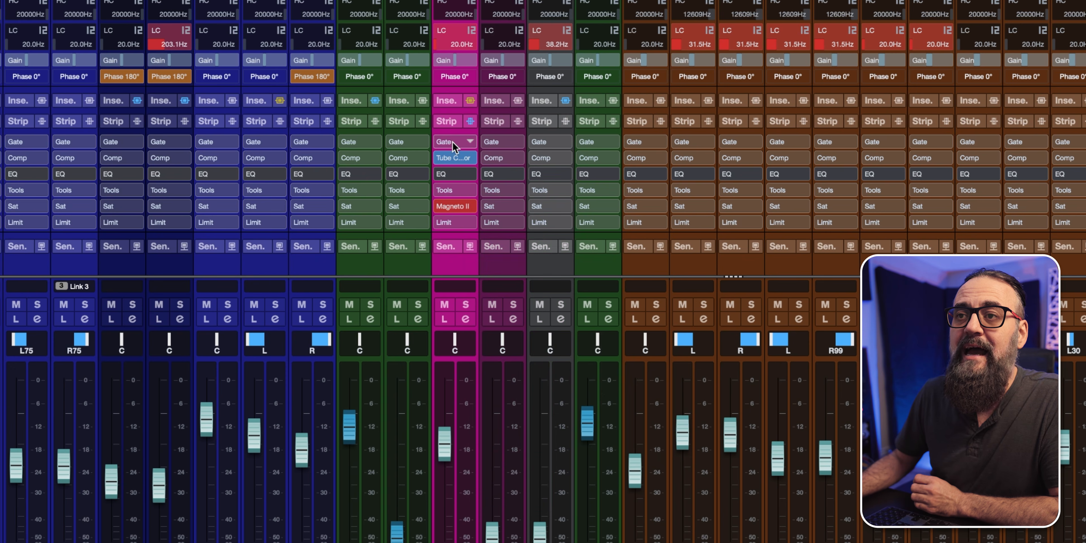
Step: Add a bypassed Noise Gate to the Bass Dan DI channel strip and move Magneto II to the first module position
click(452, 142)
click(454, 142)
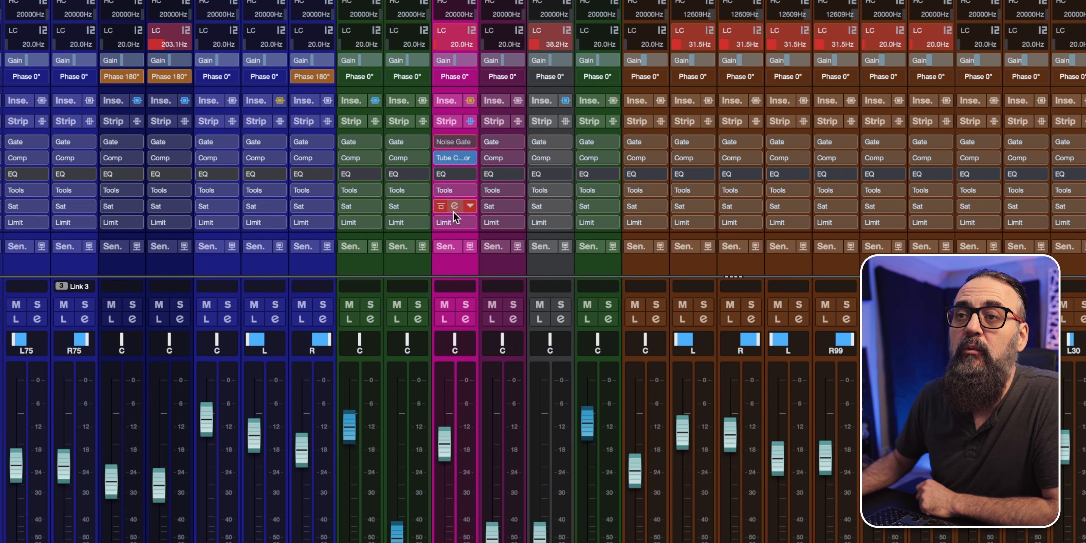
drag(456, 207, 480, 153)
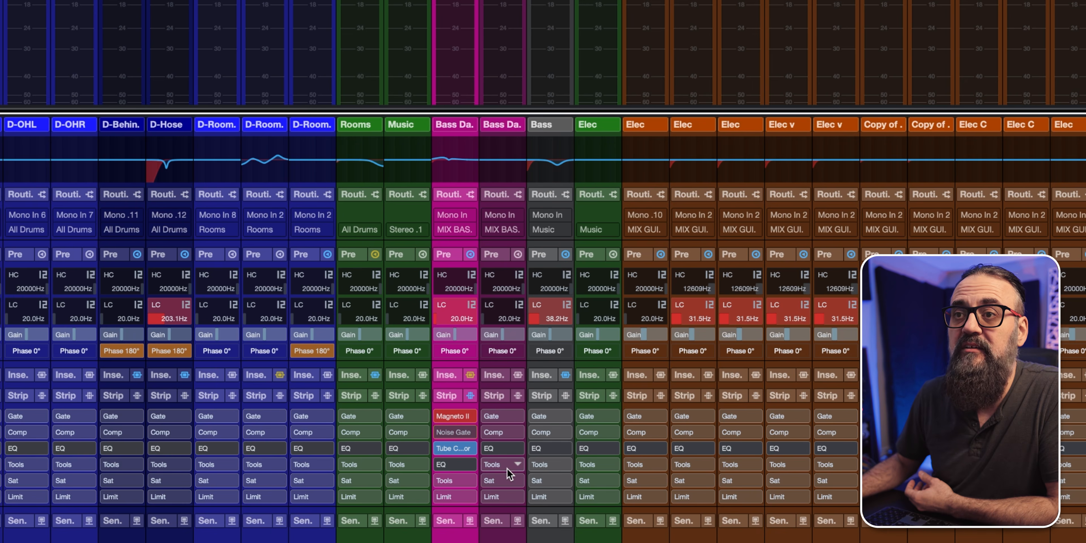
Step: Collapse the strip sections and examine the Channel Strip modules in the Bass Dan DI channel settings
click(449, 396)
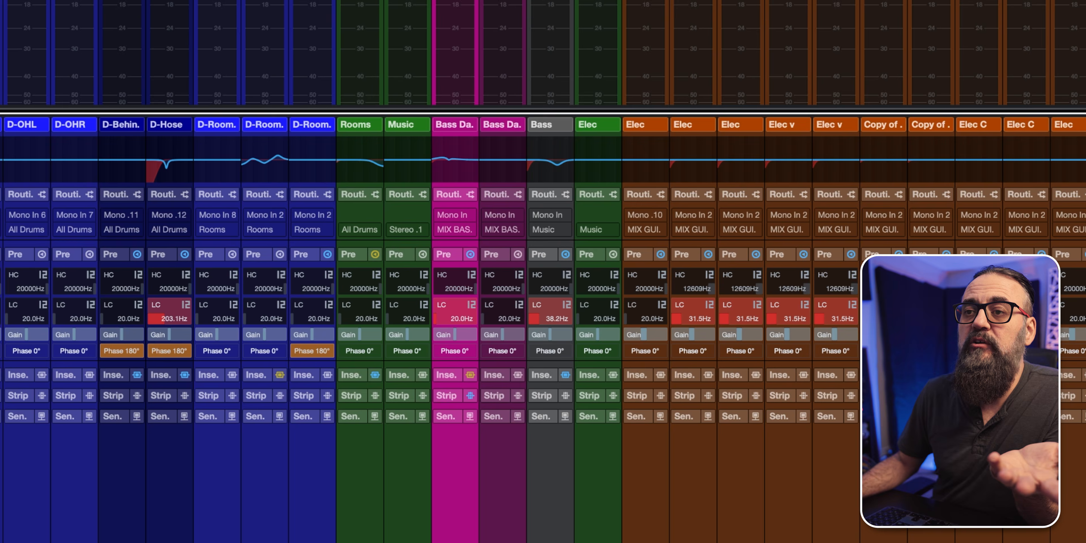
click(382, 526)
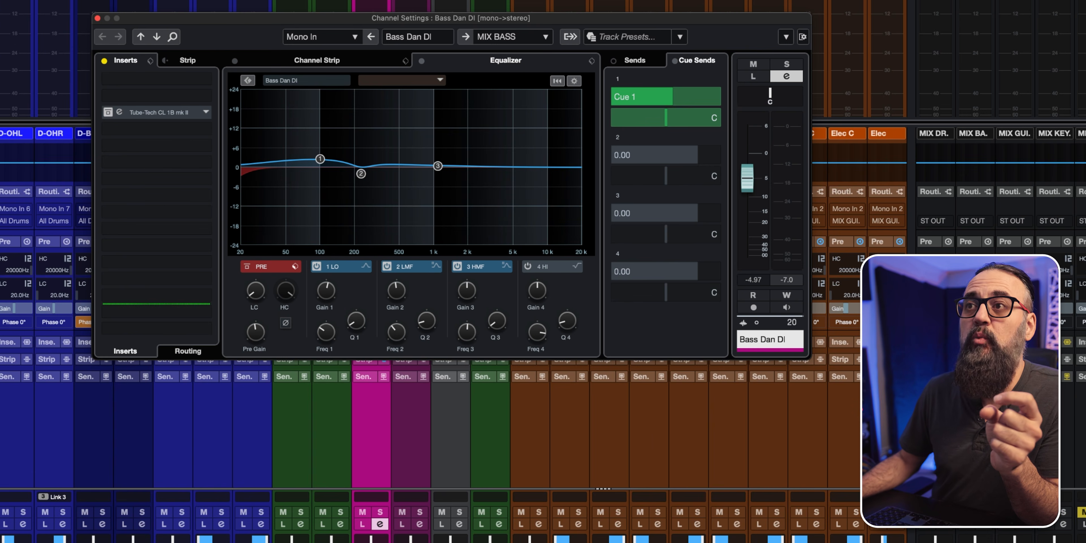
click(361, 60)
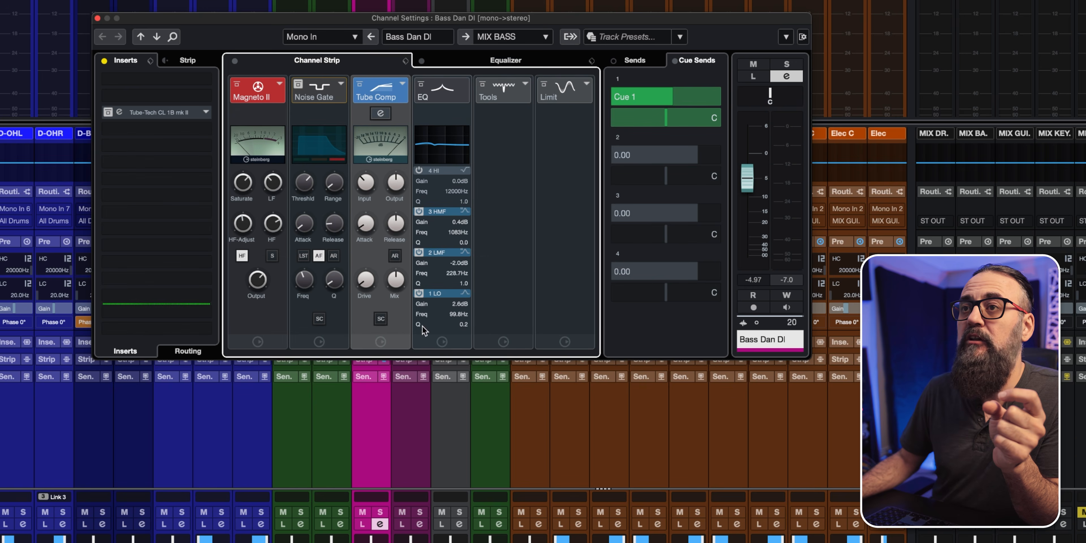
click(97, 19)
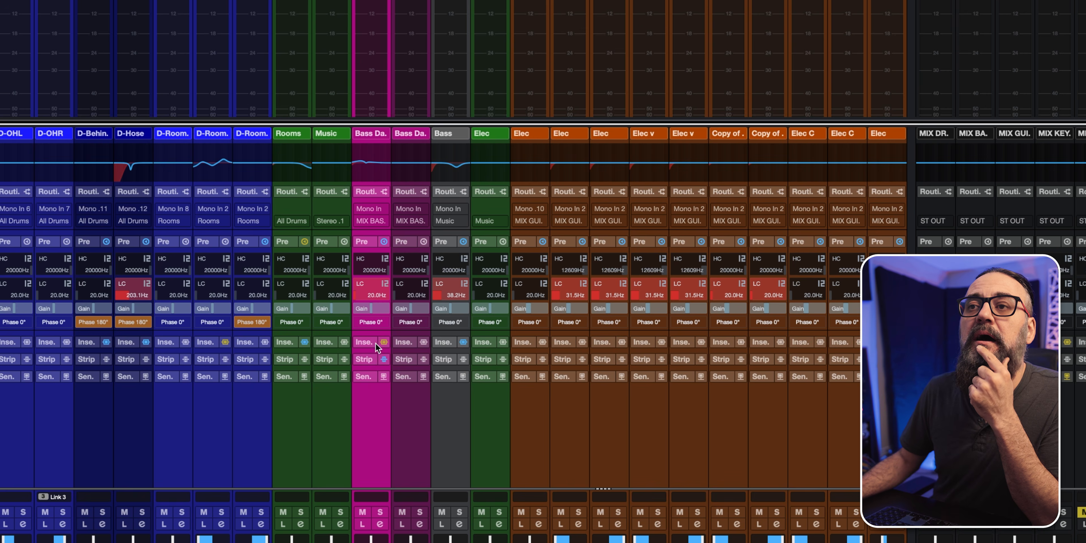
Step: Expand the strip sections again and show their controls directly in the mixer as Strip Modules
click(369, 359)
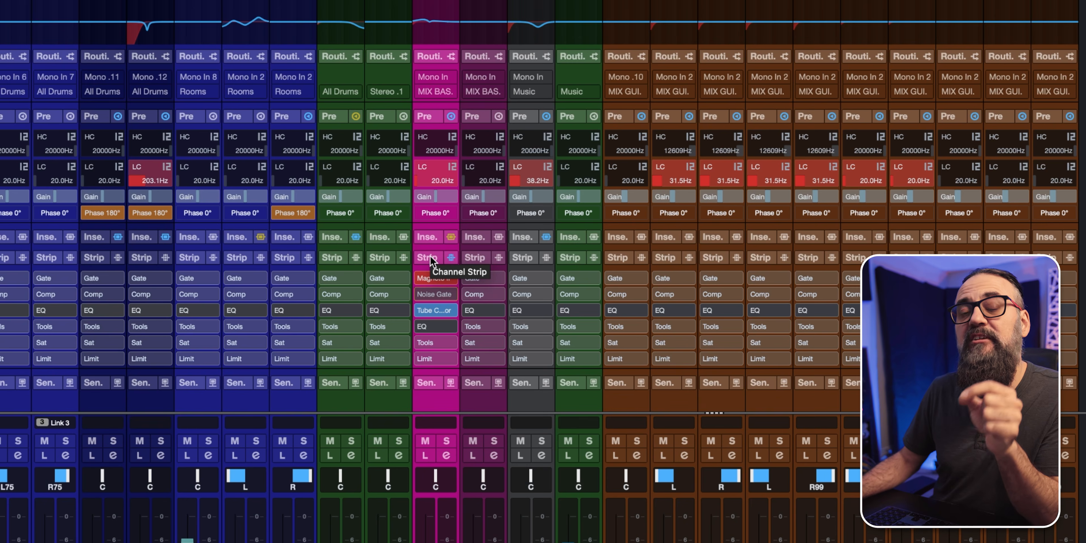
right_click(432, 260)
mouse_move(459, 411)
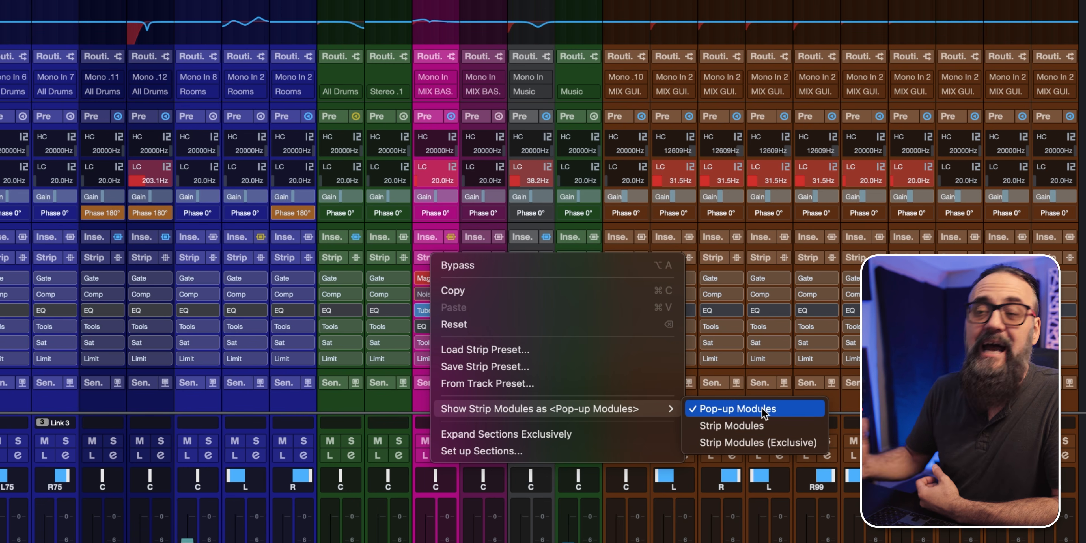
click(699, 442)
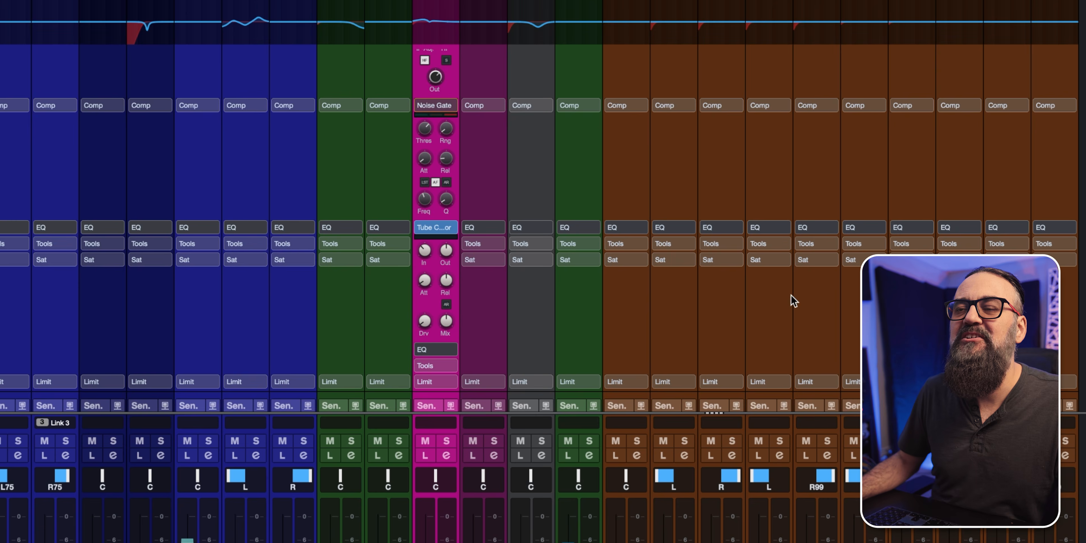
scroll(652, 328, up, 1)
scroll(626, 328, up, 10)
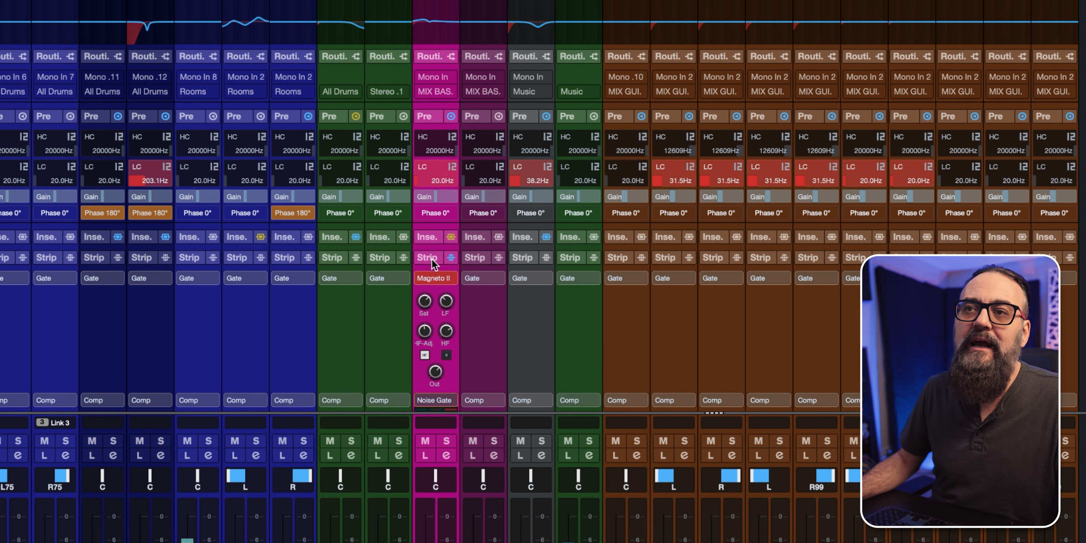
Step: Return the channel strip display to Pop-up Modules
right_click(428, 257)
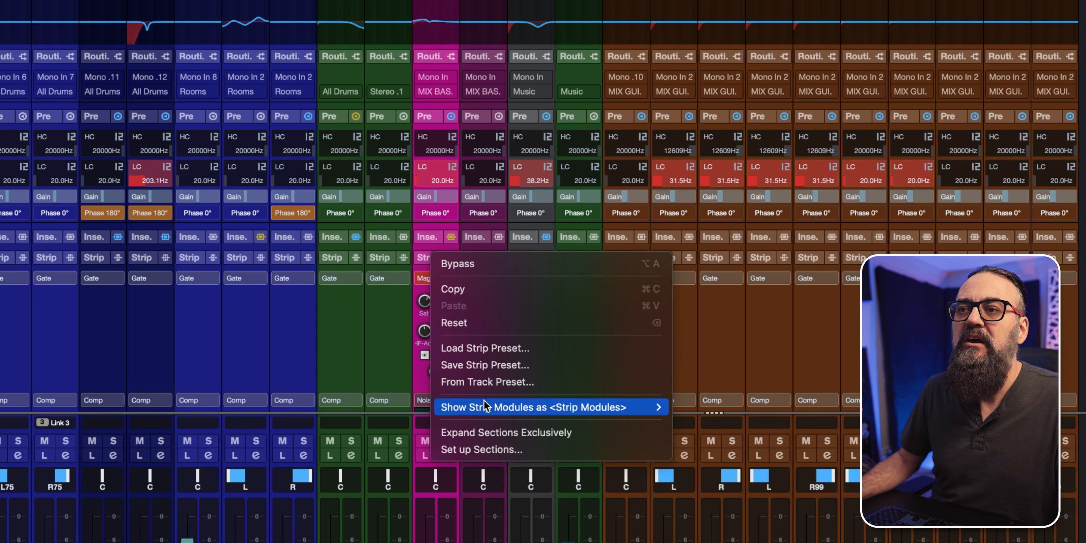
mouse_move(478, 408)
click(738, 411)
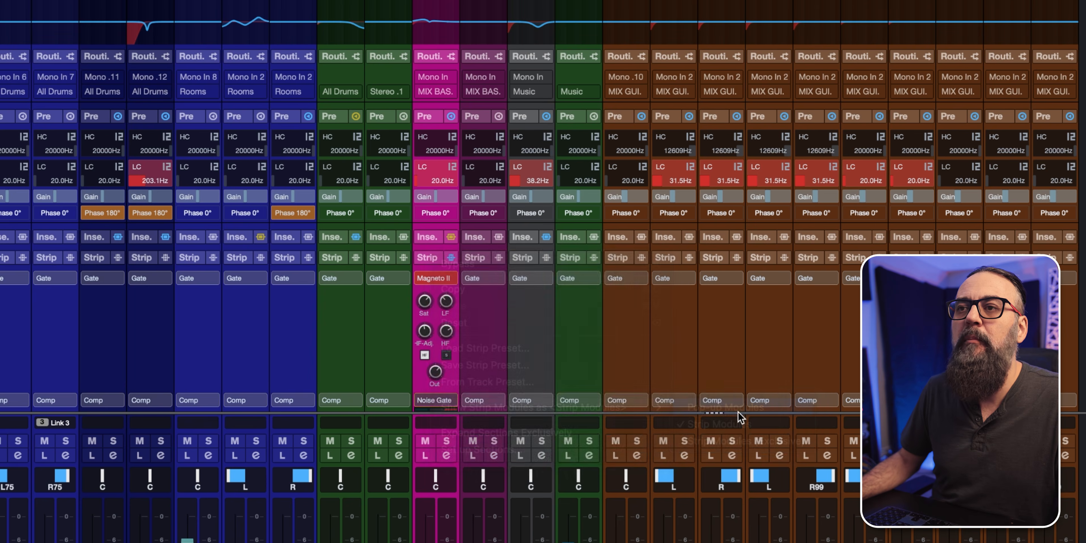
click(436, 278)
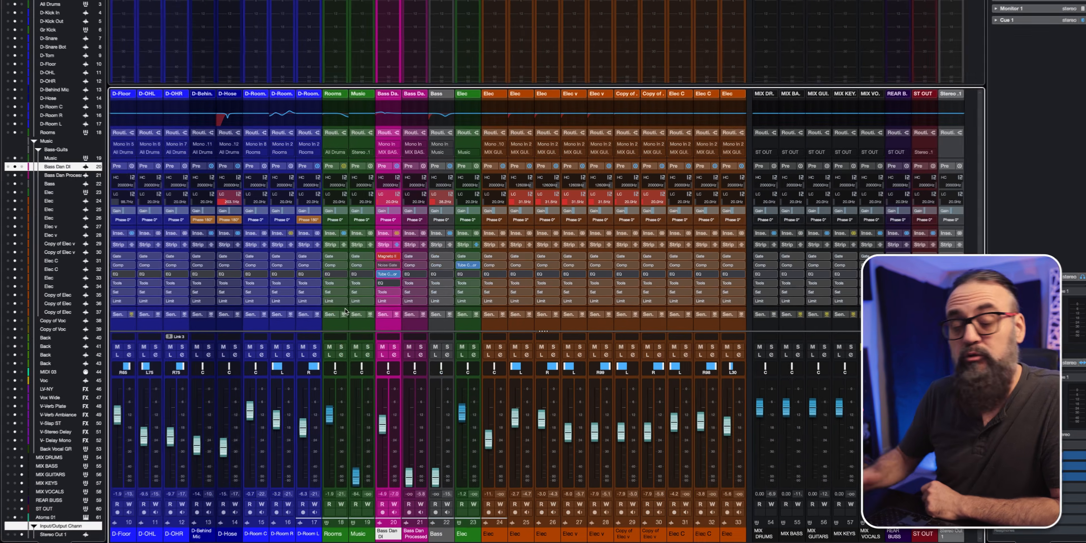
Step: In the Bass Dan DI channel settings, compare the inserts and strip, and place the strip before the inserts and back
click(395, 356)
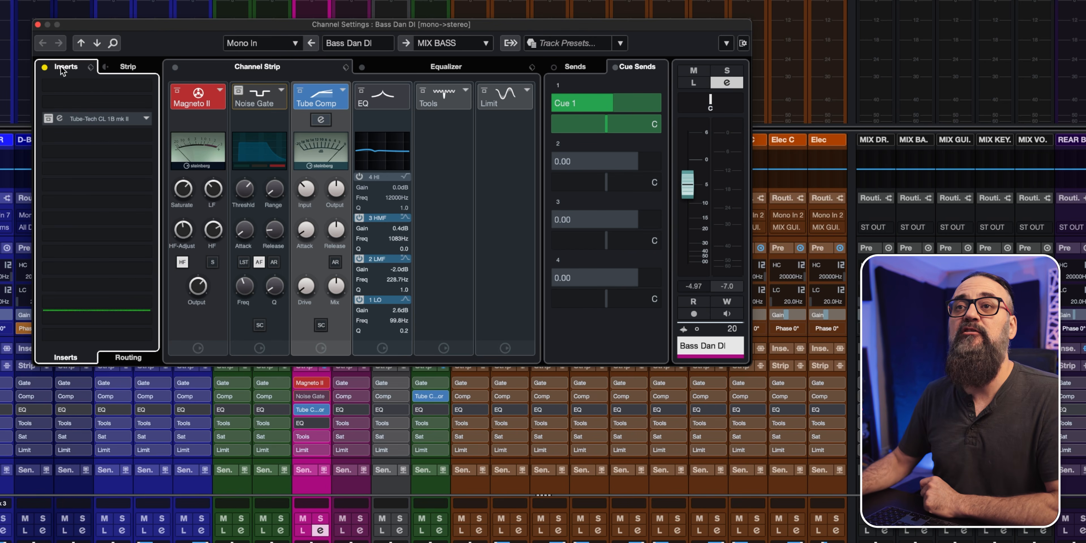
click(131, 67)
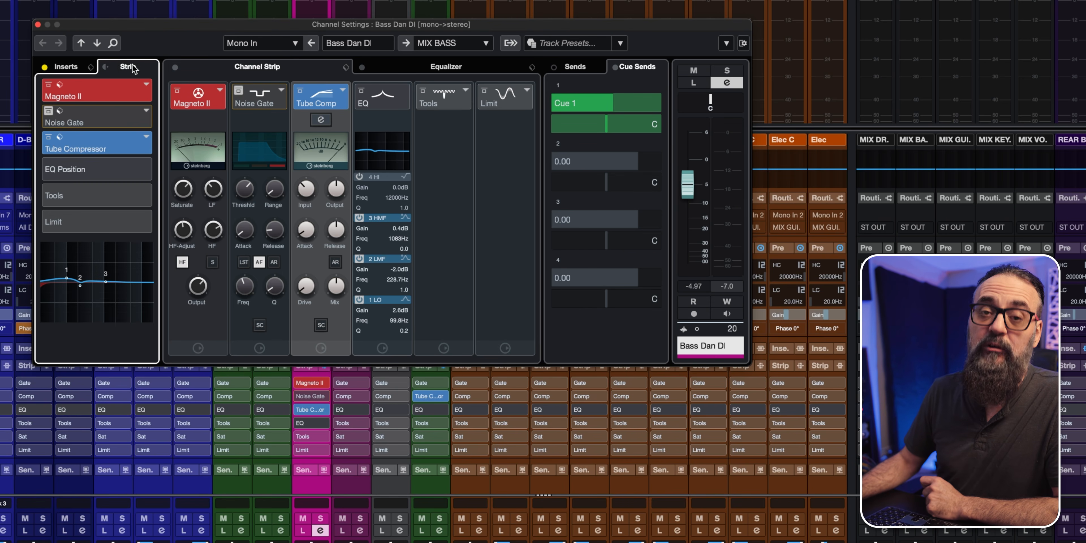
click(66, 67)
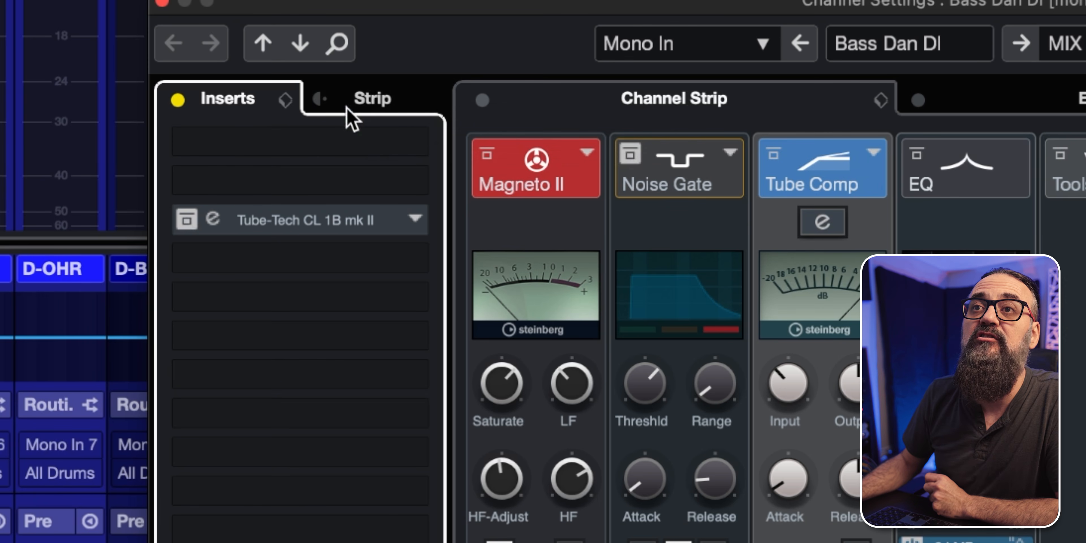
click(318, 101)
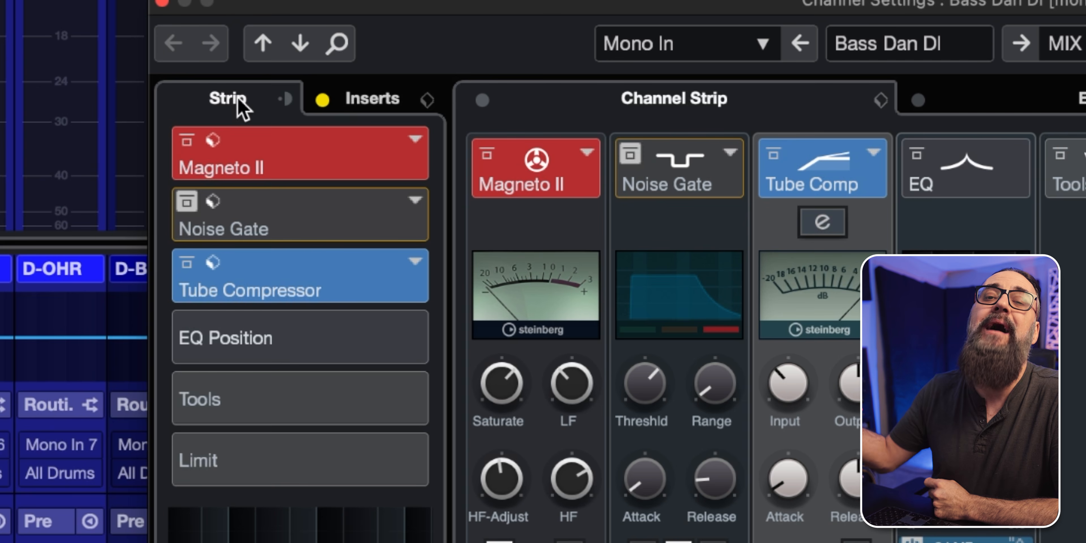
click(290, 101)
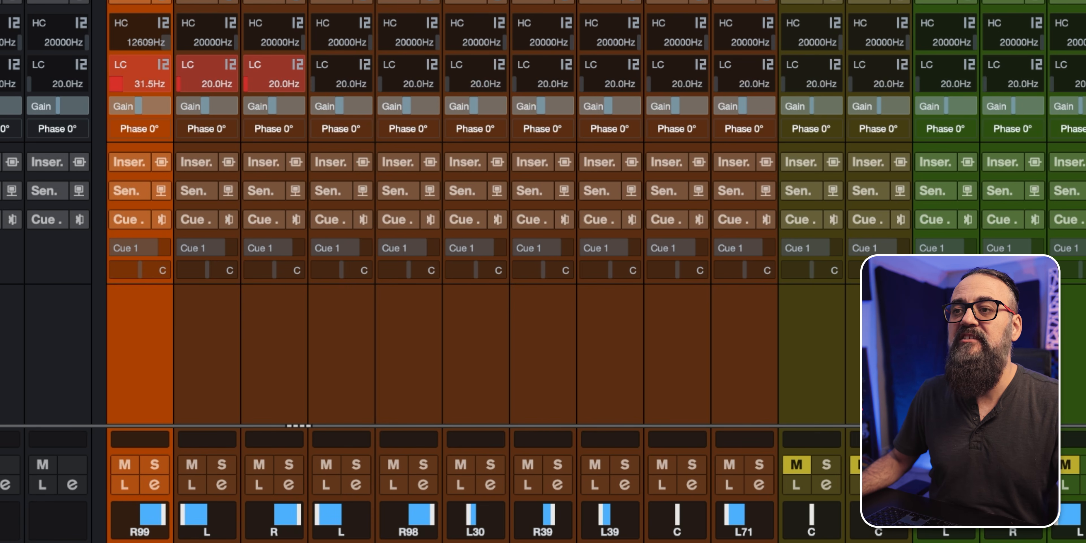
Step: Activate the Cue 1 send on the orange channel panned R99, and activate Cue 1 across all selected channels at once
click(119, 247)
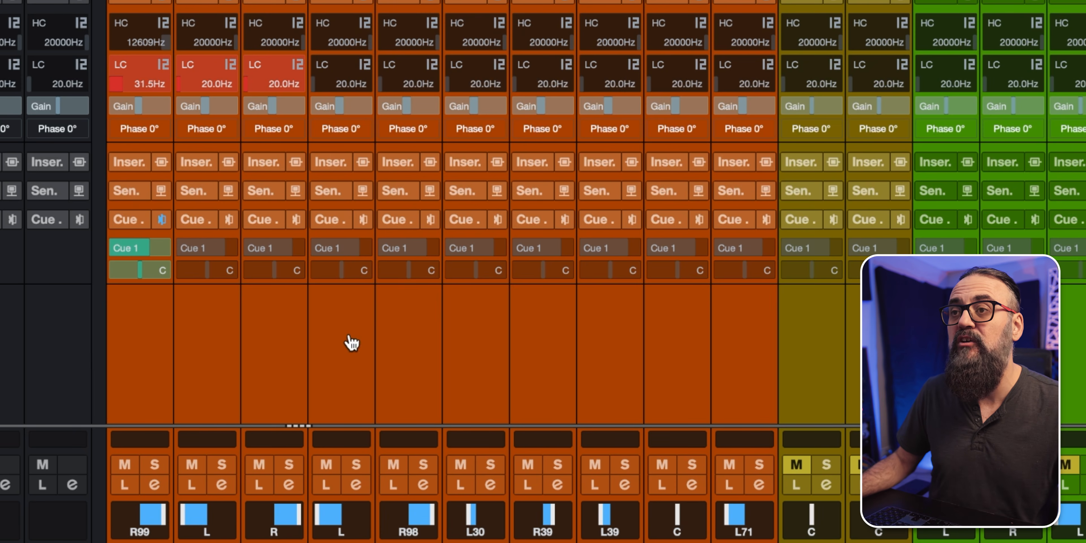
click(187, 246)
click(187, 245)
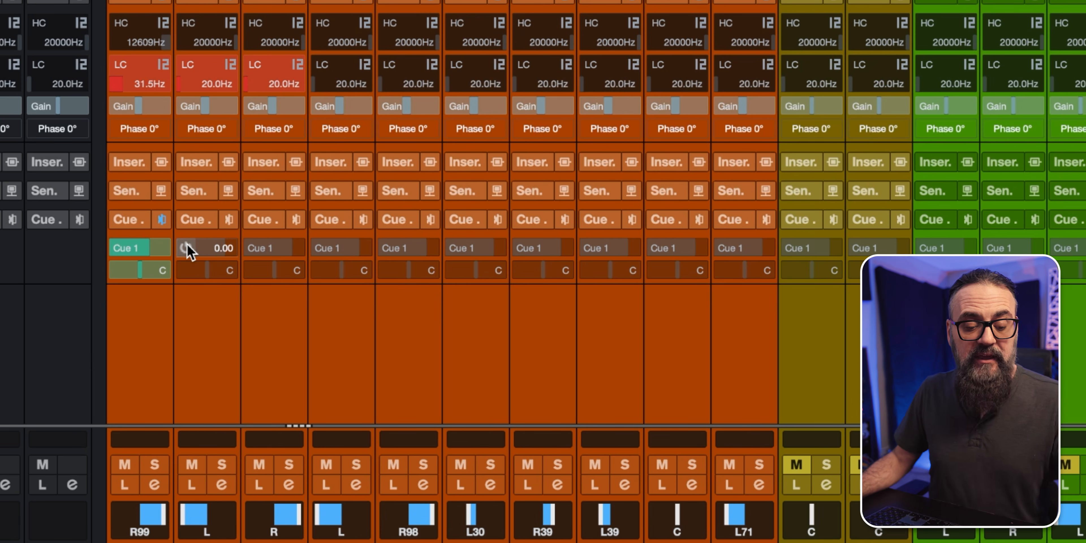
click(187, 248)
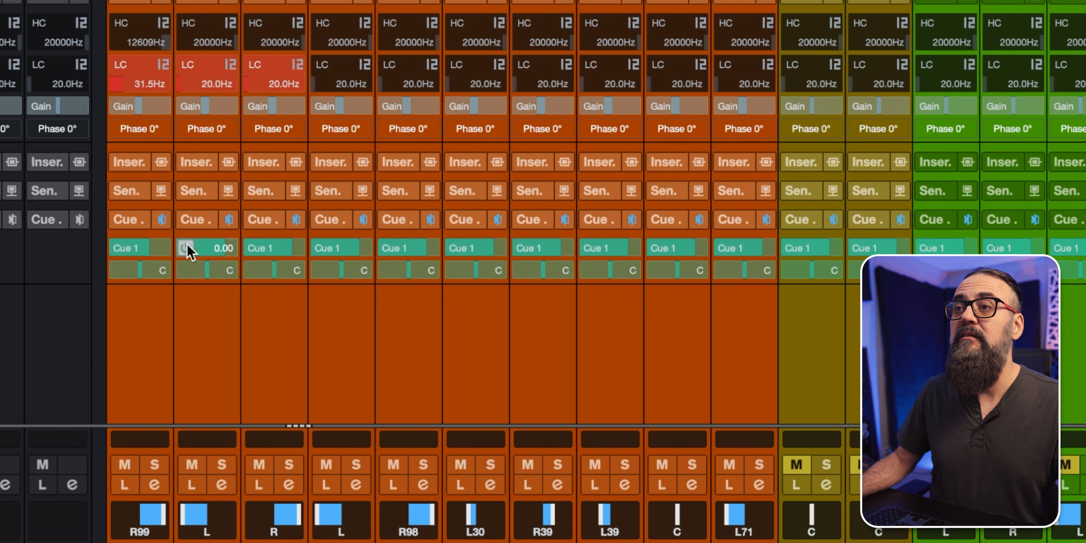
Step: Lower the Cue 1 send level on all selected channels together, and raise it partway back
scroll(255, 249, down, 10)
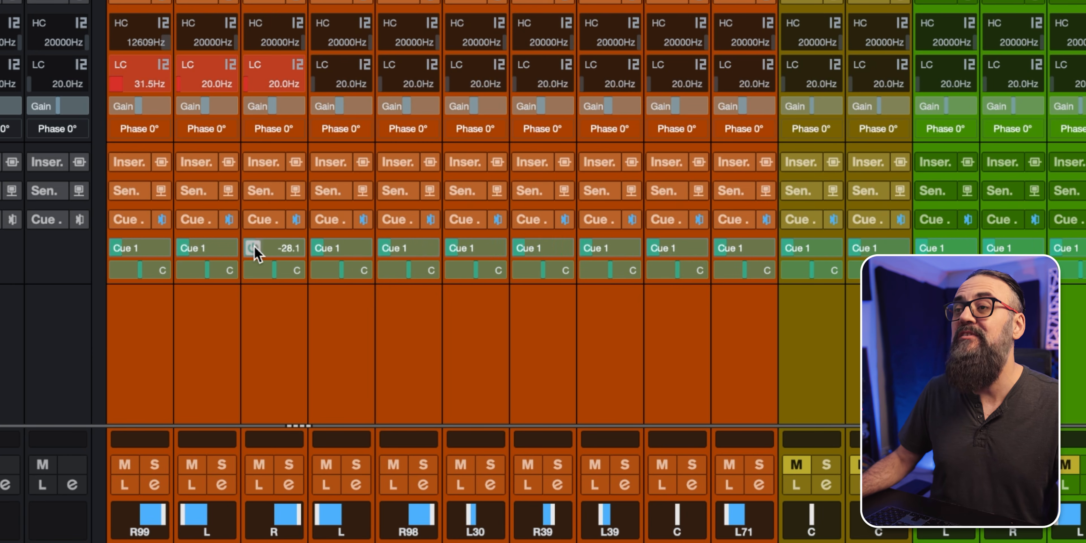
scroll(255, 248, up, 8)
scroll(255, 249, down, 2)
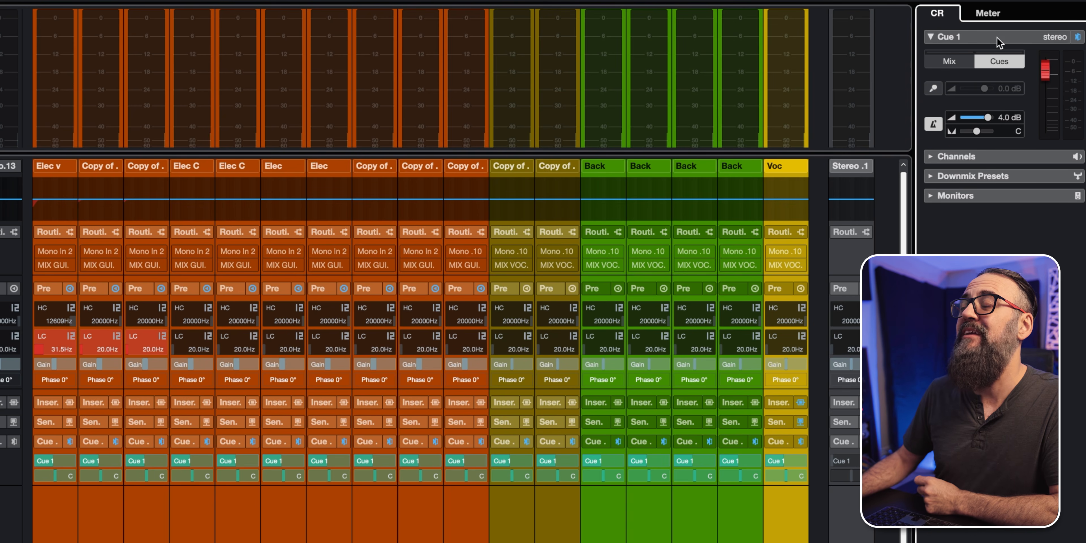
Step: Apply the current mix levels and current pan settings to the Cue 1 sends of the selected channels
right_click(972, 37)
mouse_move(962, 66)
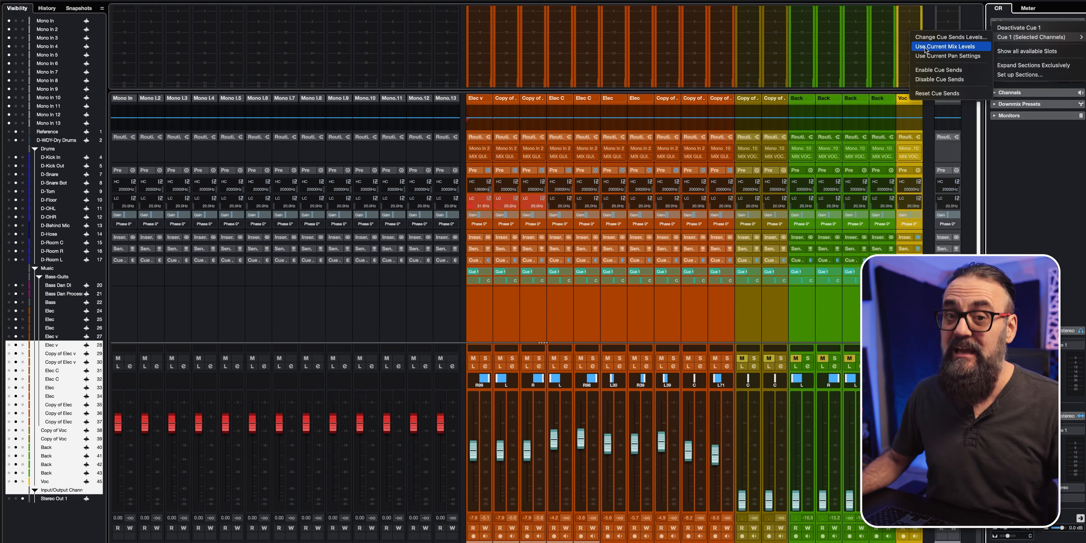
click(926, 46)
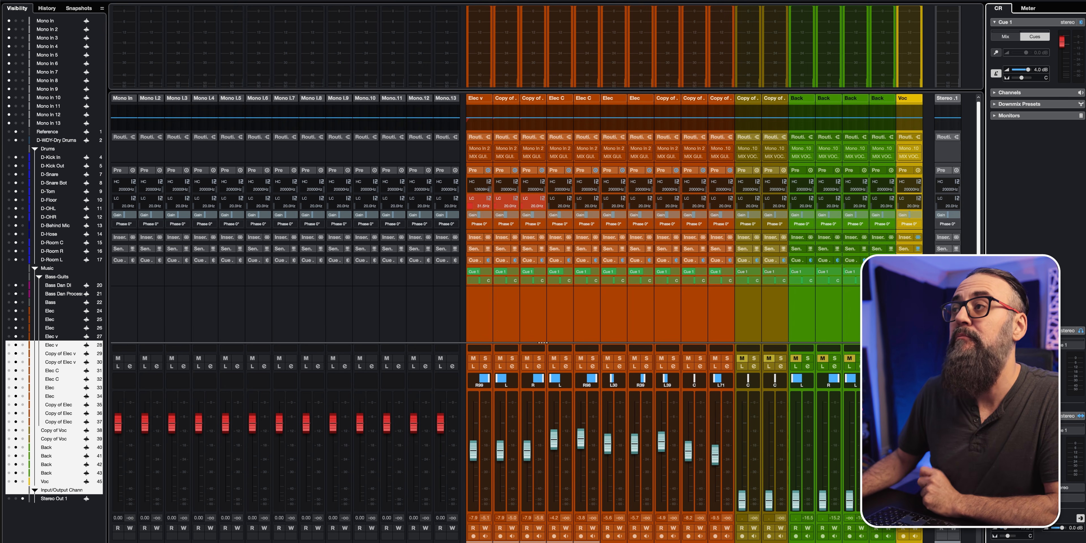
right_click(1017, 26)
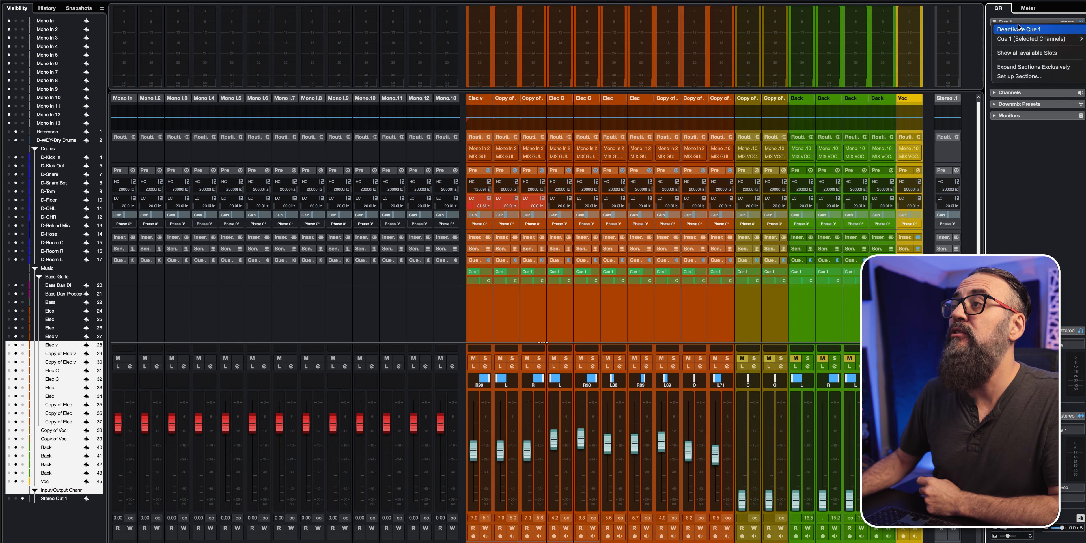
mouse_move(1020, 38)
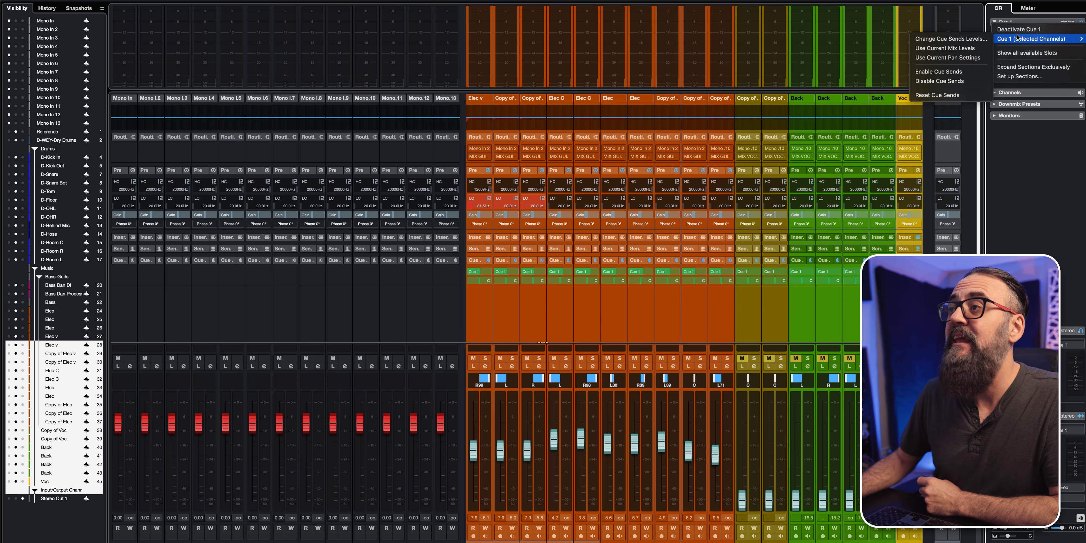
click(930, 58)
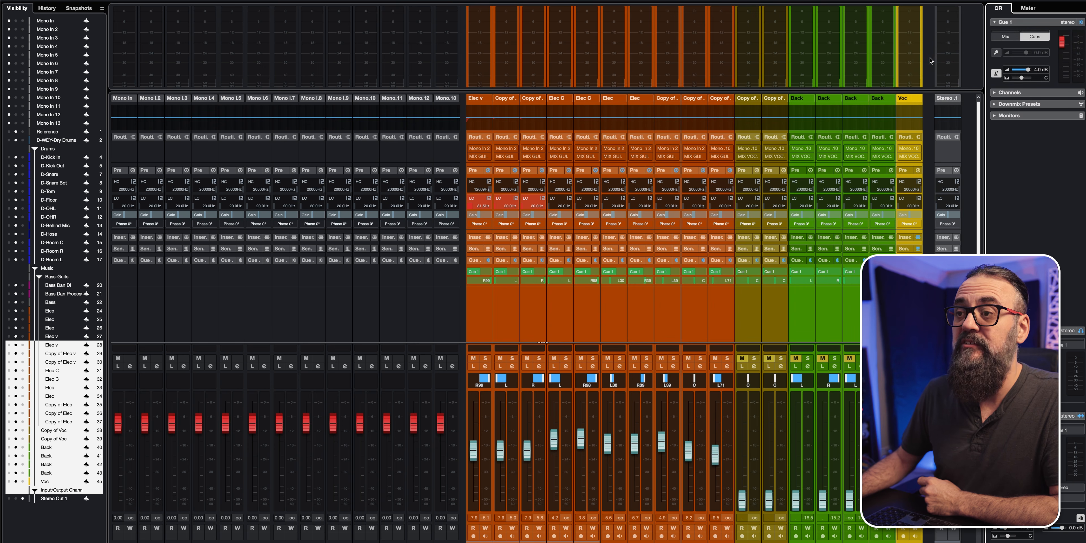
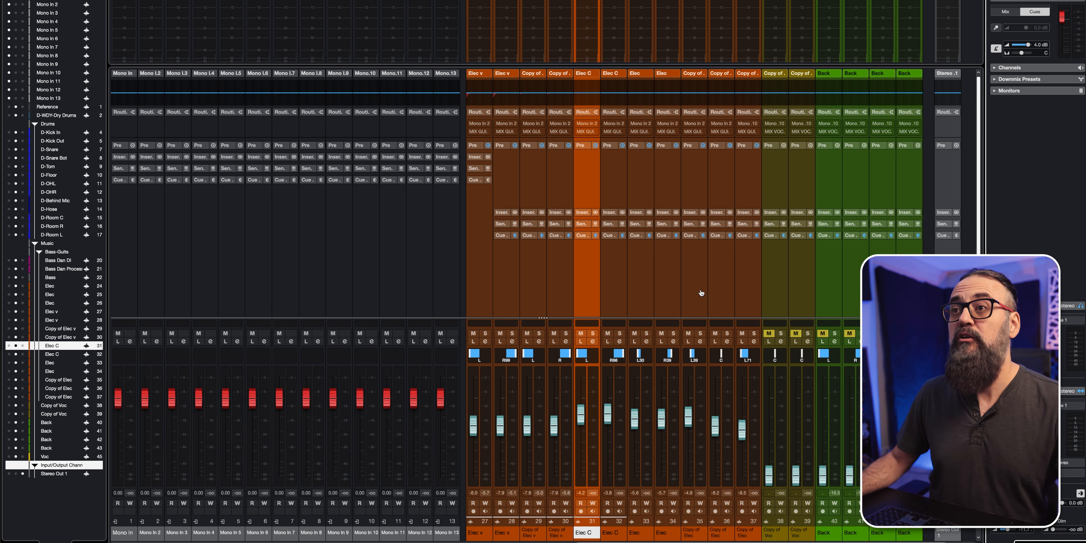
Step: Expand the Pre section and the Cue Sends section in the mixer channels
click(610, 146)
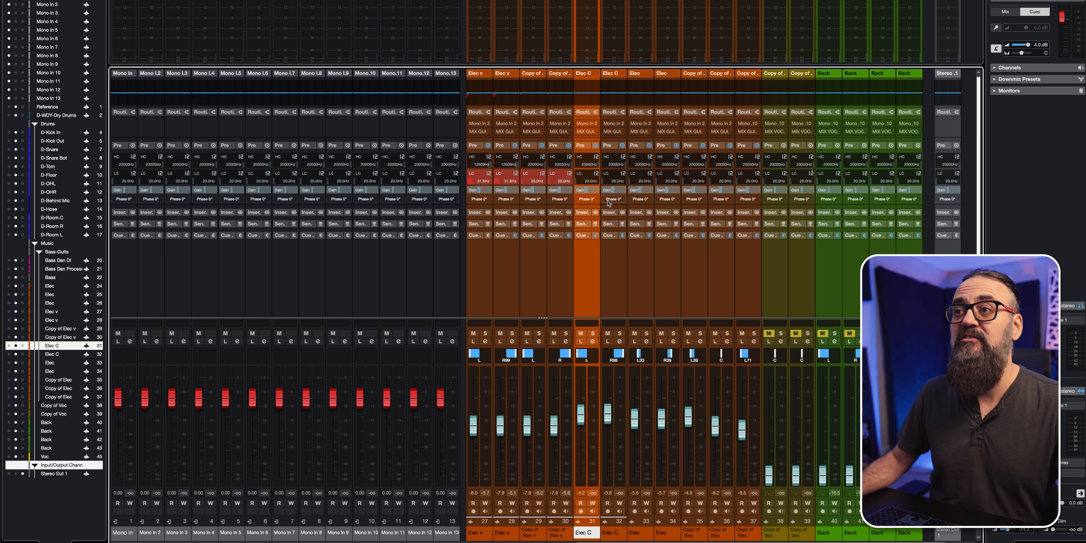
click(609, 236)
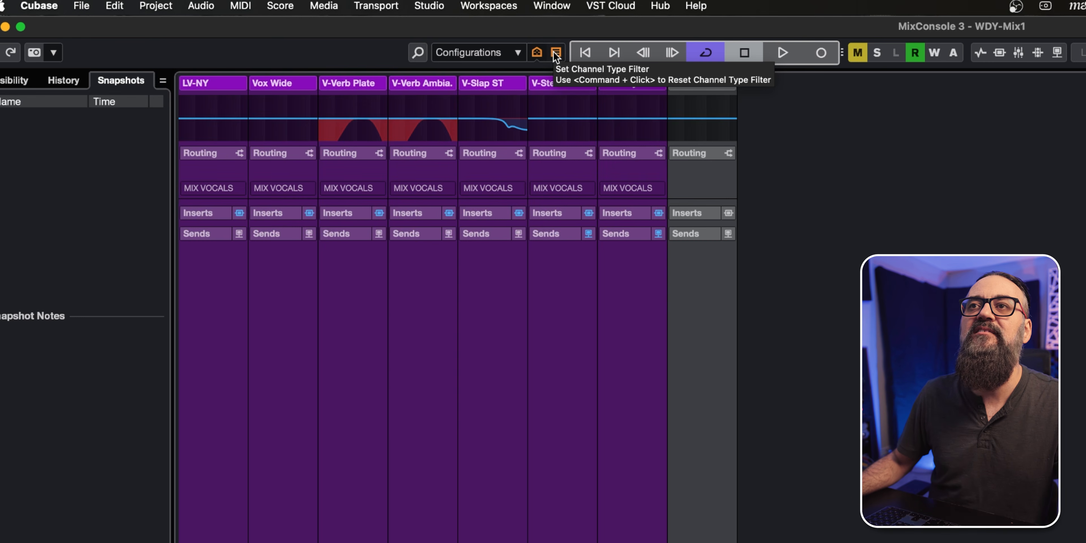
Step: In MixConsole 3's channel type filter, show the Drum, Sampler, Input and Audio channels alongside the Effect and Output channels
click(556, 53)
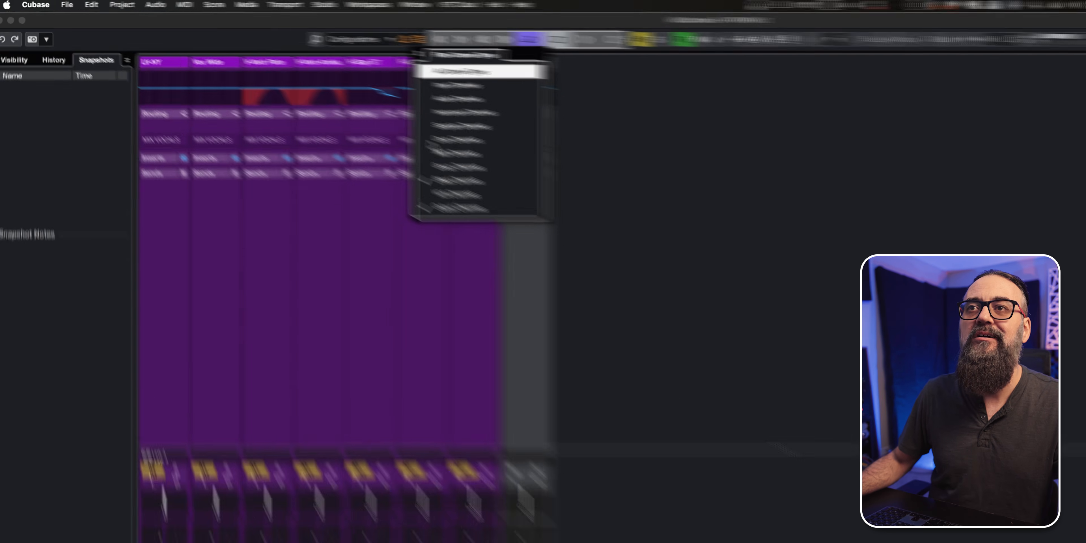
click(573, 190)
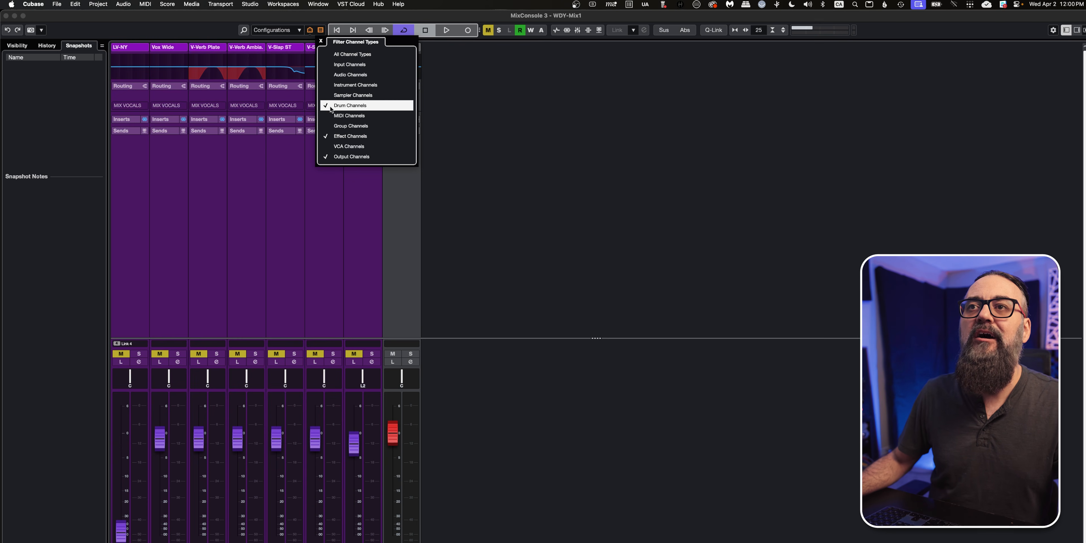
click(573, 173)
click(331, 65)
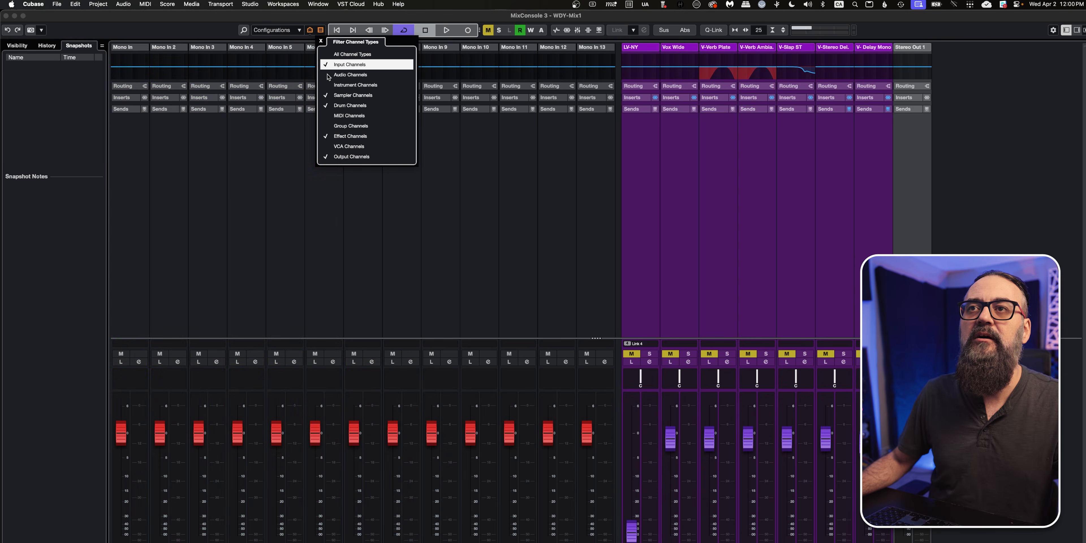
click(328, 75)
Step: Hide the Input, Audio, Sampler and Drum channels again, keeping only Effect and Output channels in the filter
click(327, 65)
click(327, 75)
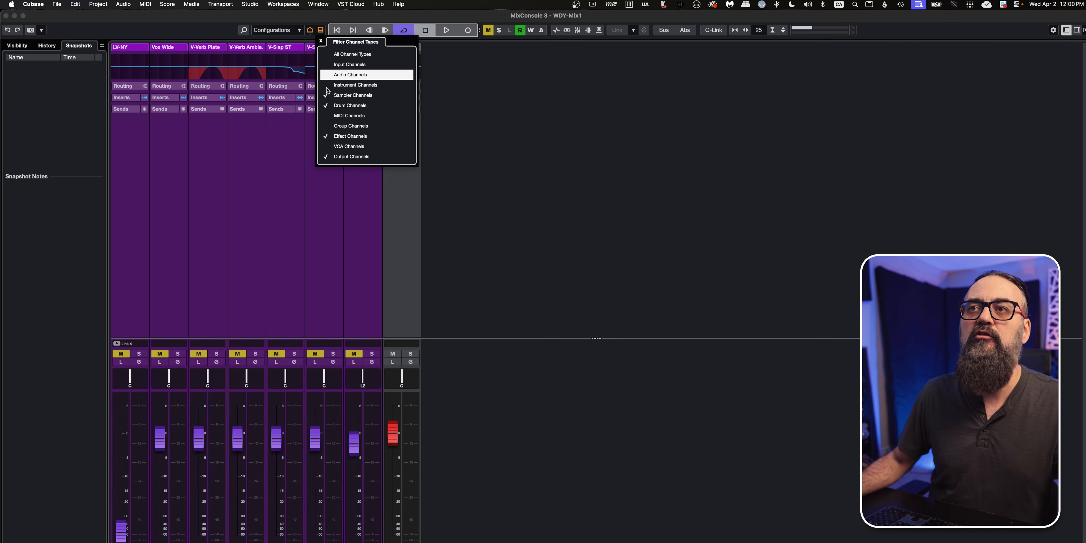
click(328, 96)
click(328, 106)
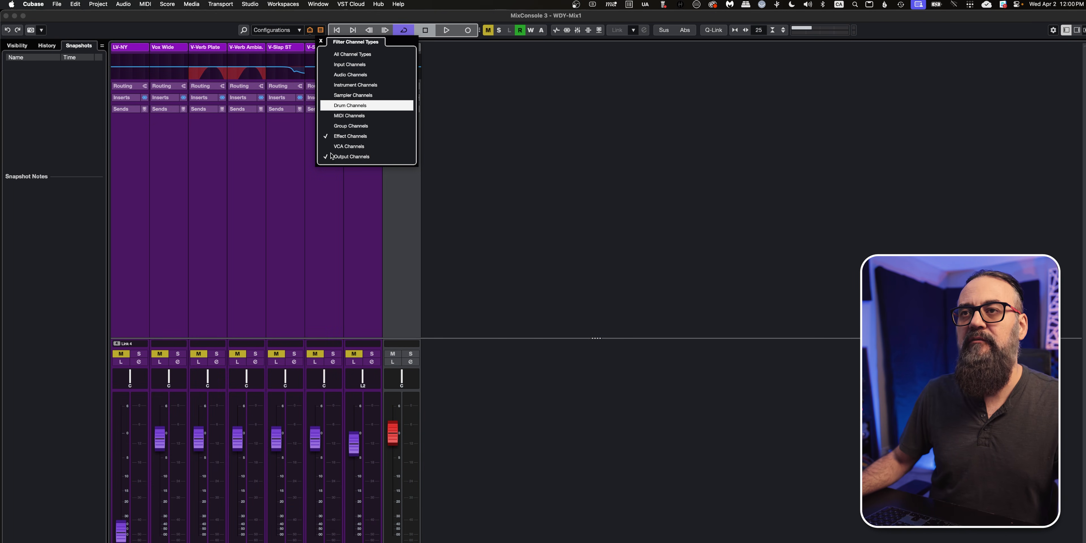
click(511, 147)
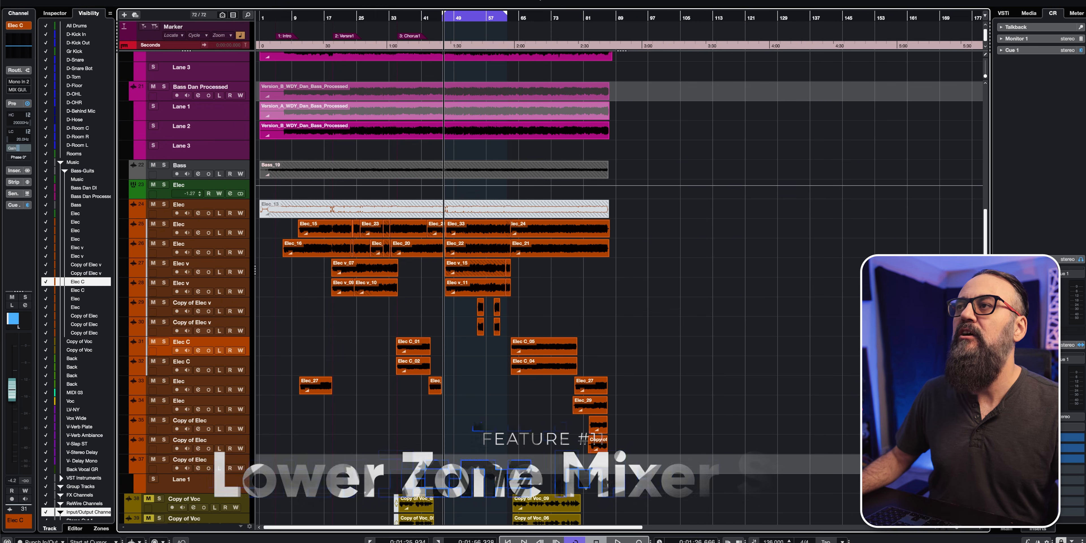
Step: Open the MixConsole in the project window's lower zone and show its channels from the Reference track onward
key(alt+F3)
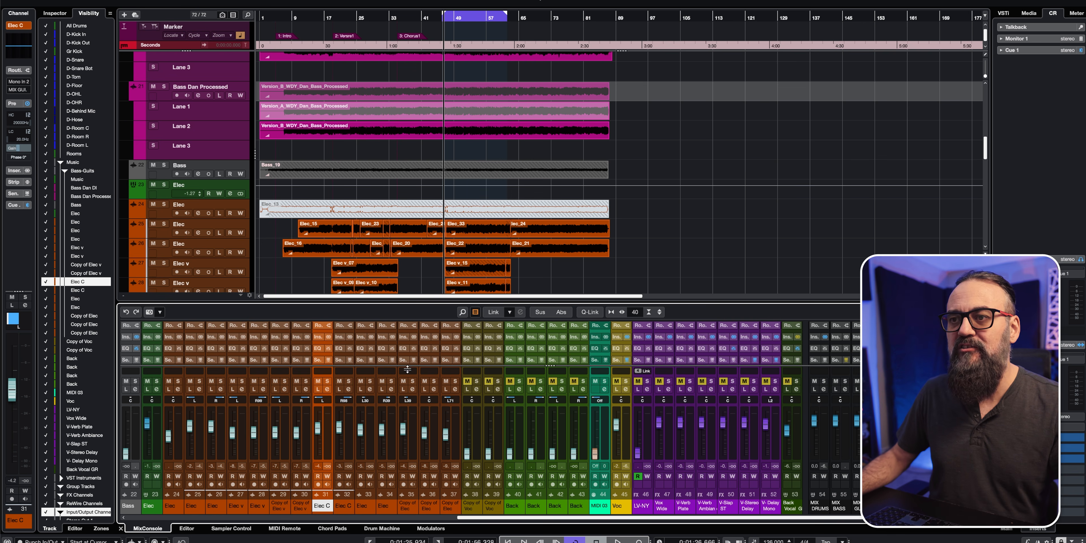
scroll(526, 521, left, 5)
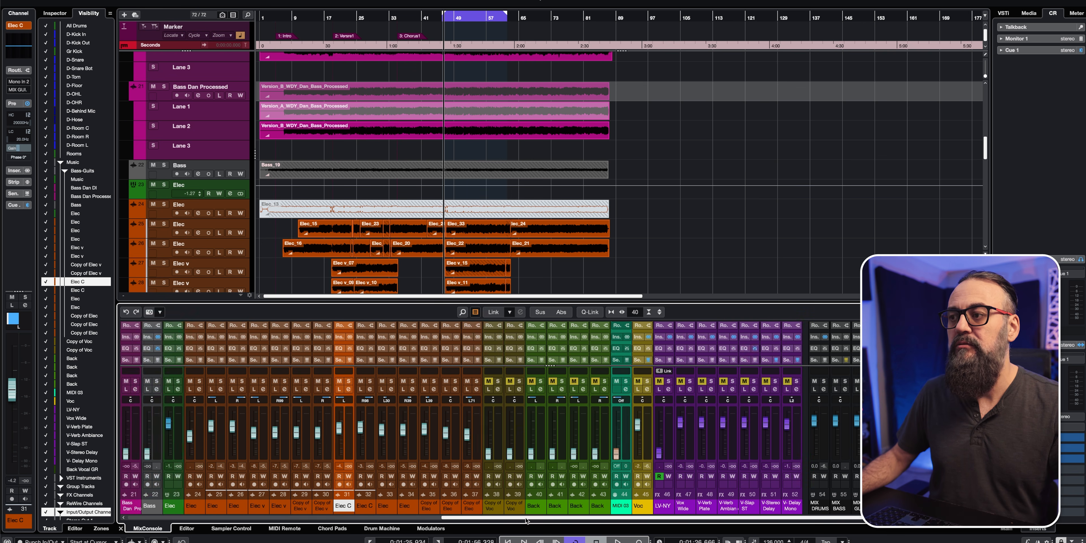
scroll(526, 521, left, 3)
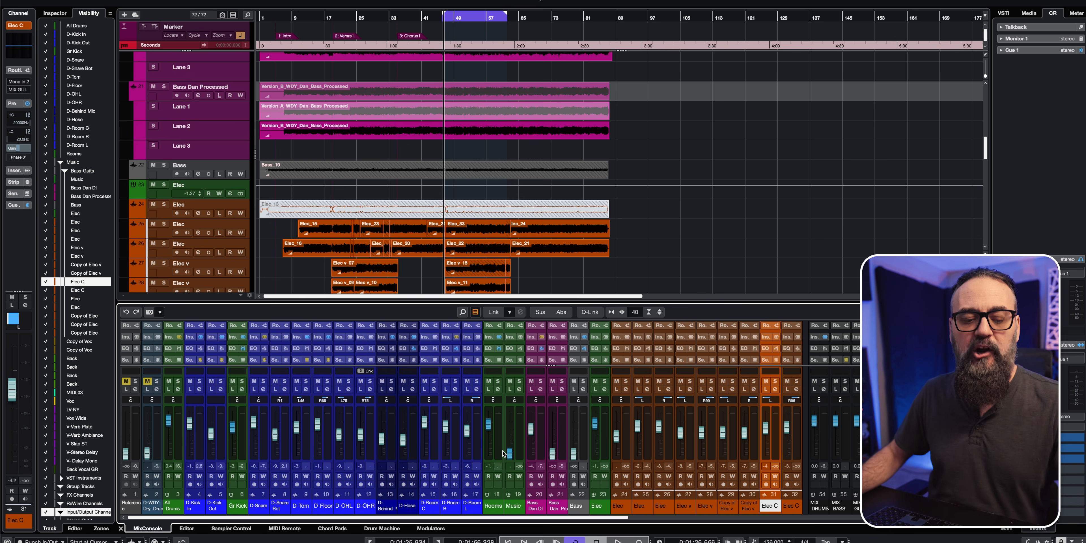
Step: Sync the channel visibility of MixConsole 2 with the Project, and check the channels in the lower zone mixer
key(F3)
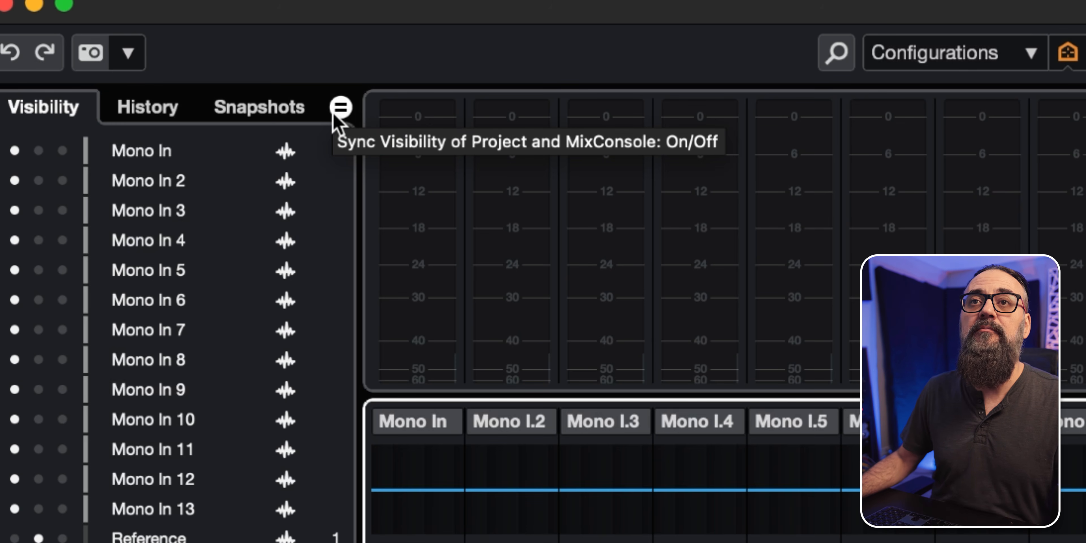
click(335, 110)
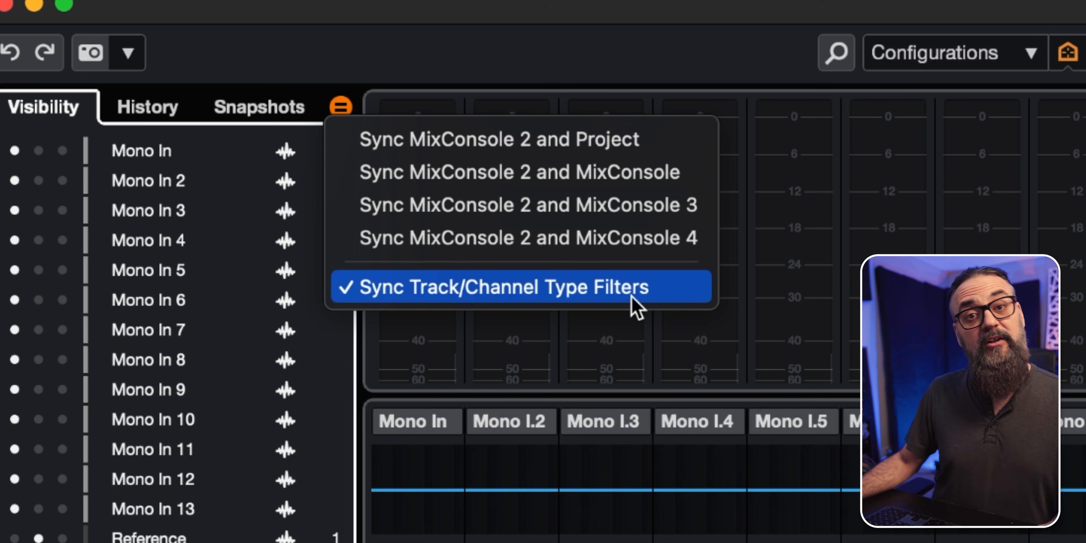
click(405, 146)
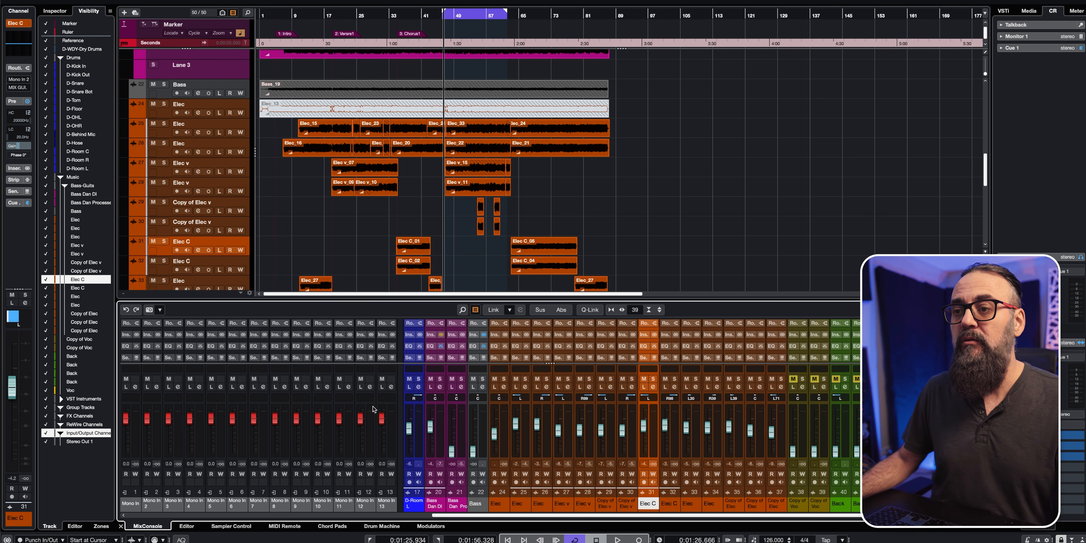
scroll(459, 516, left, 5)
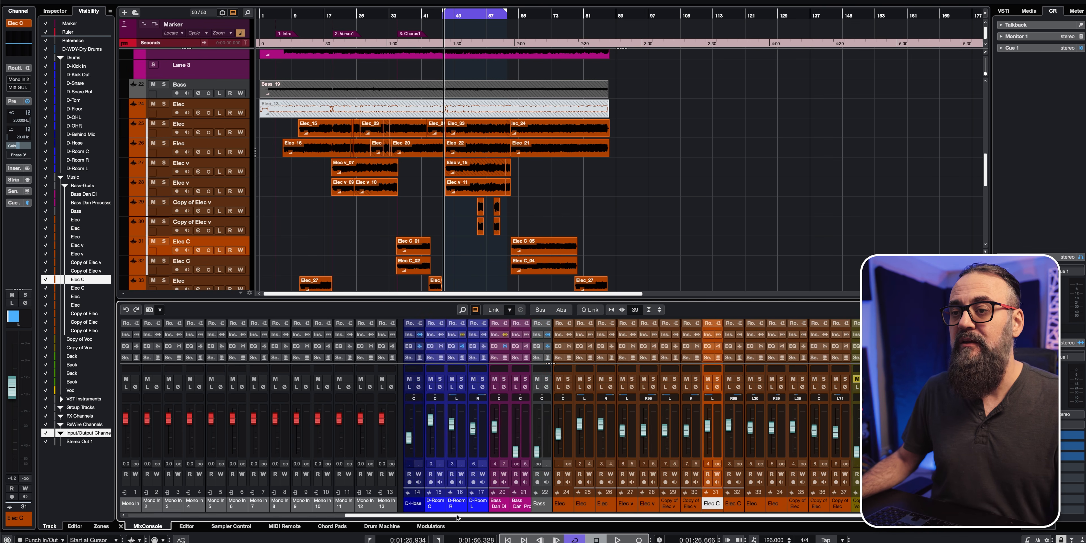
scroll(459, 518, right, 5)
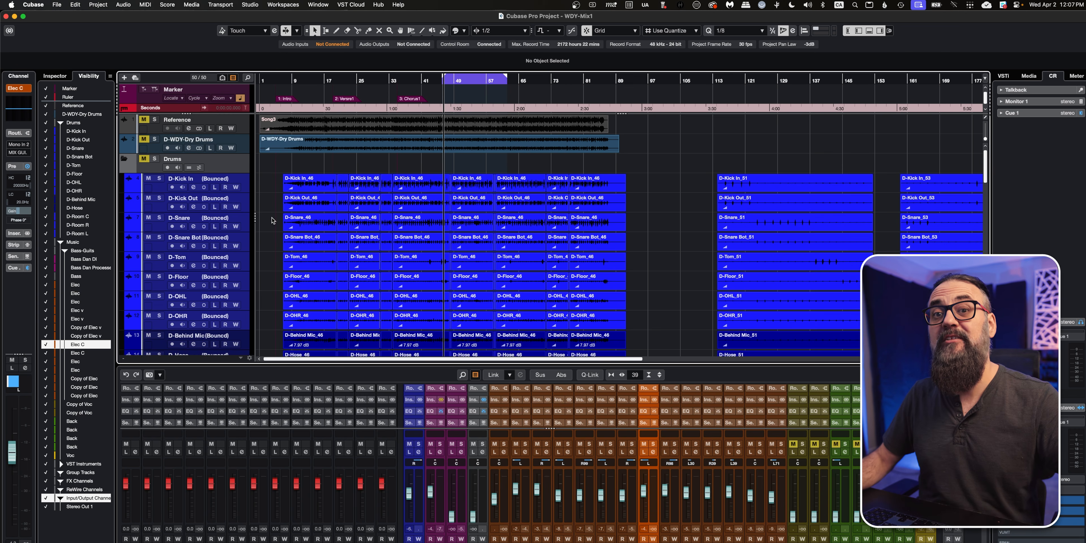
Step: Turn off the visibility sync between MixConsole 2 and the Project
key(F3)
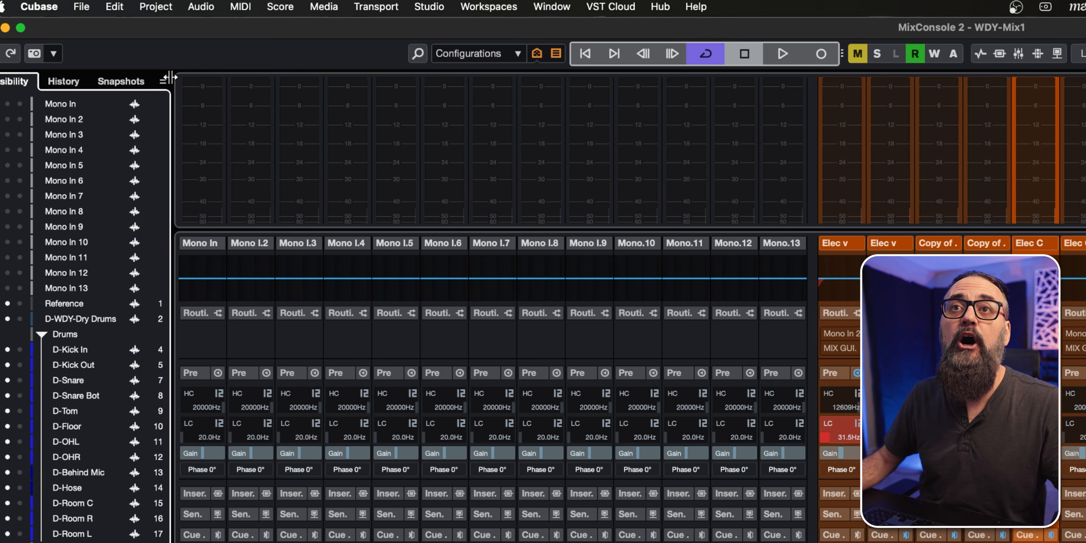
click(162, 81)
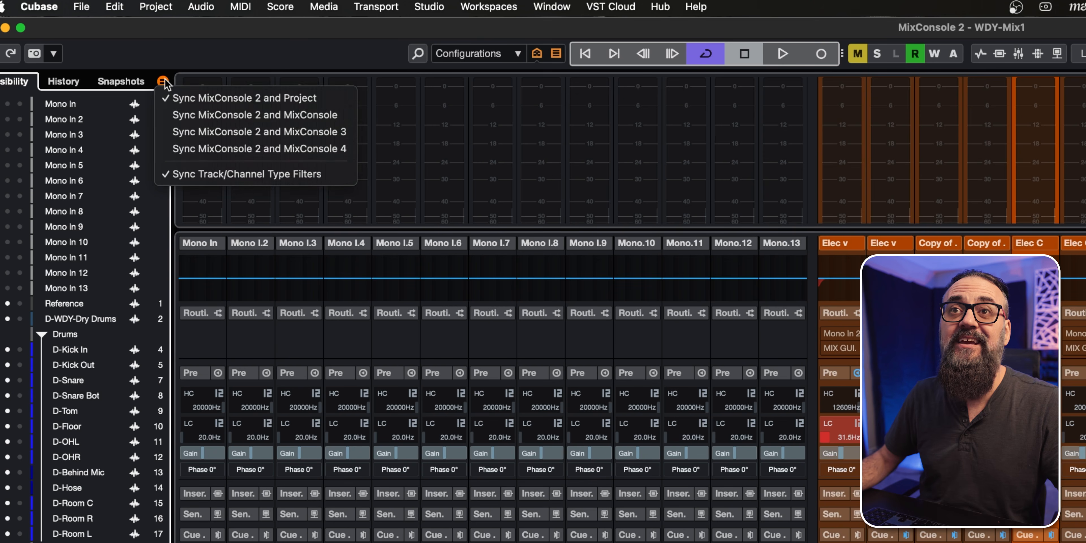
click(188, 98)
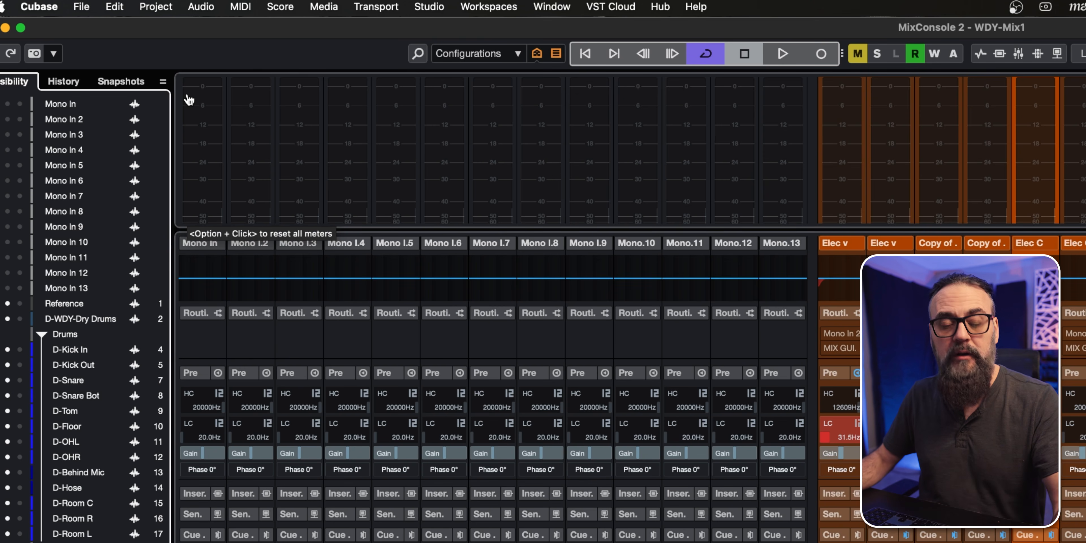
Step: Open the main MixConsole and sync its channel visibility with the Project
key(F3)
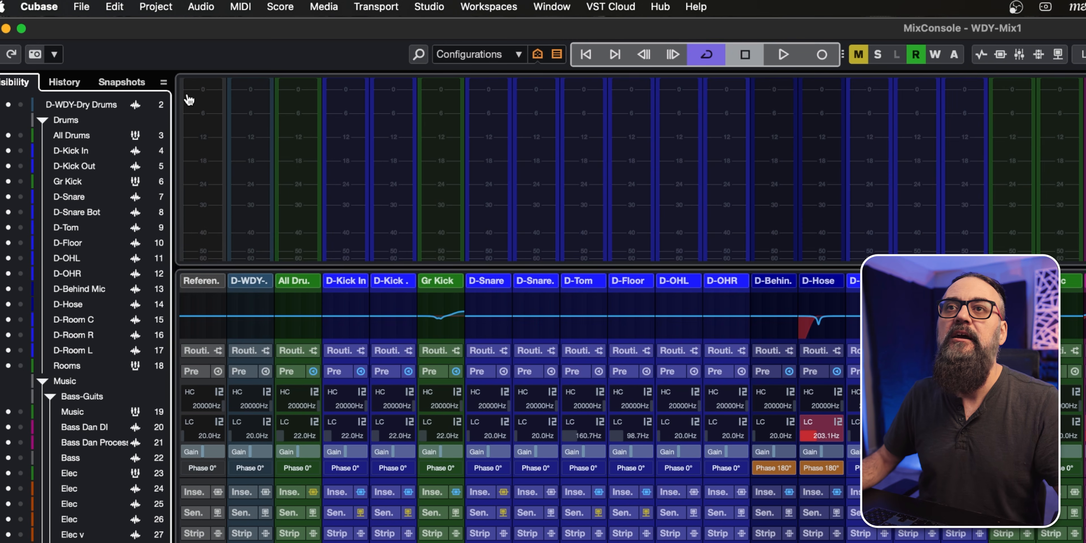
click(163, 82)
click(175, 89)
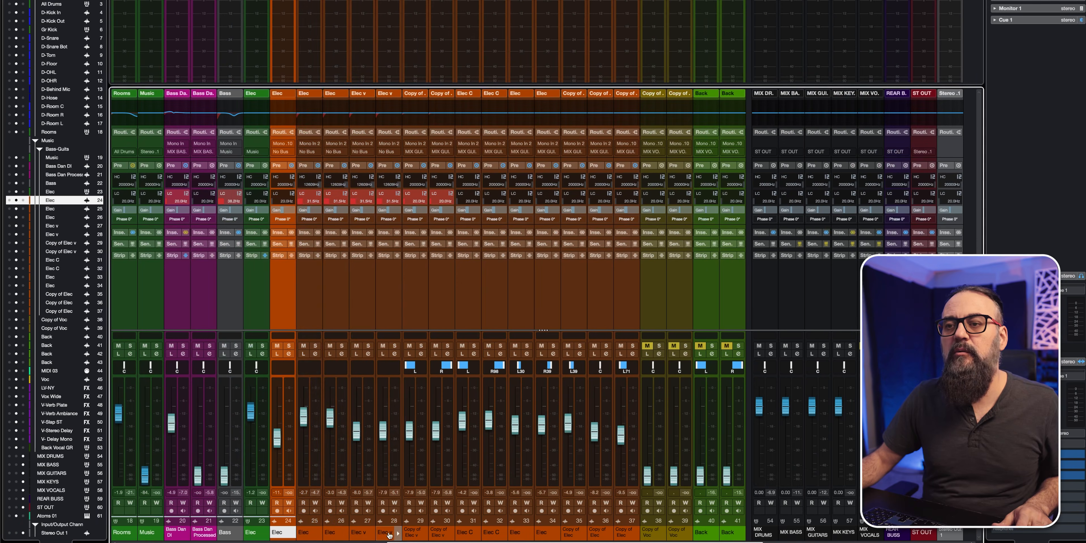
Step: Select Elec channels 24 through 28 and add one stereo group track to them, with its output set to Stereo Out 1
shift+click(389, 534)
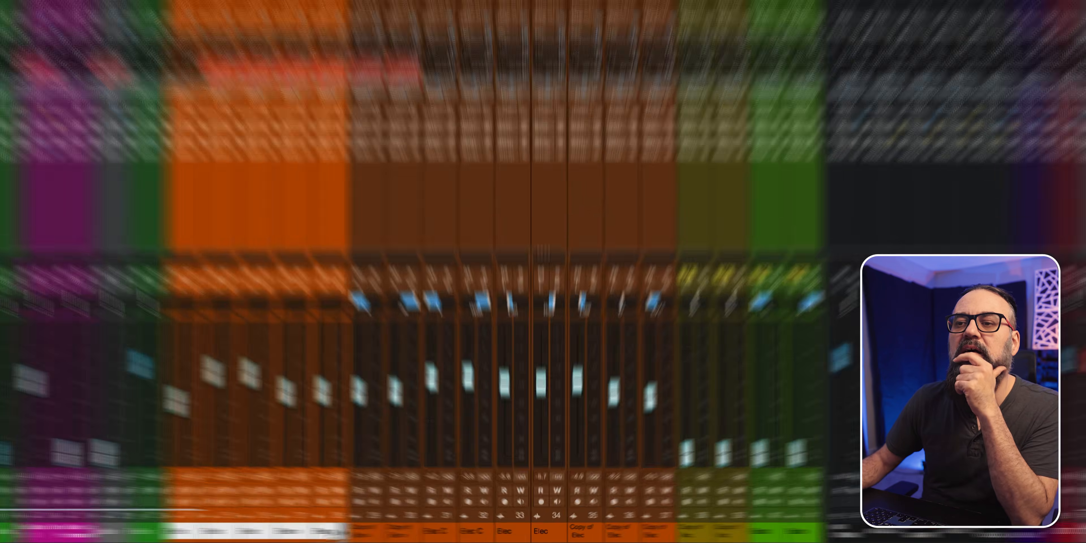
right_click(389, 534)
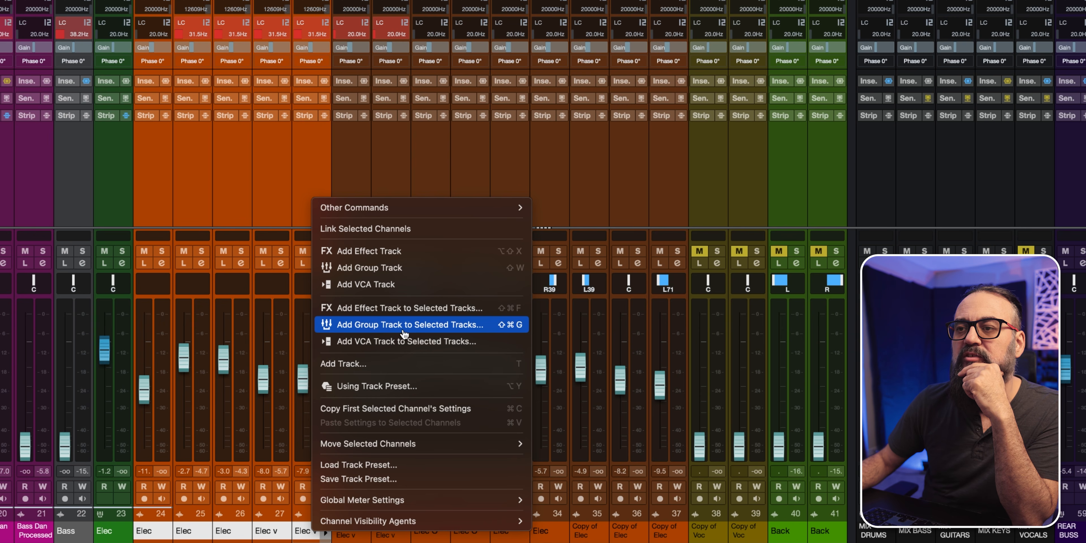
click(419, 334)
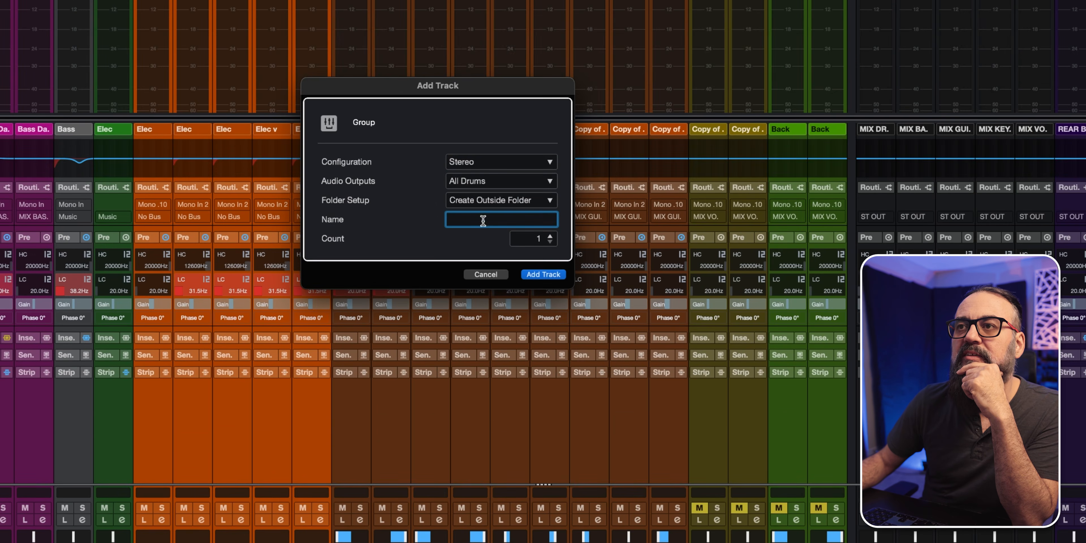
click(478, 183)
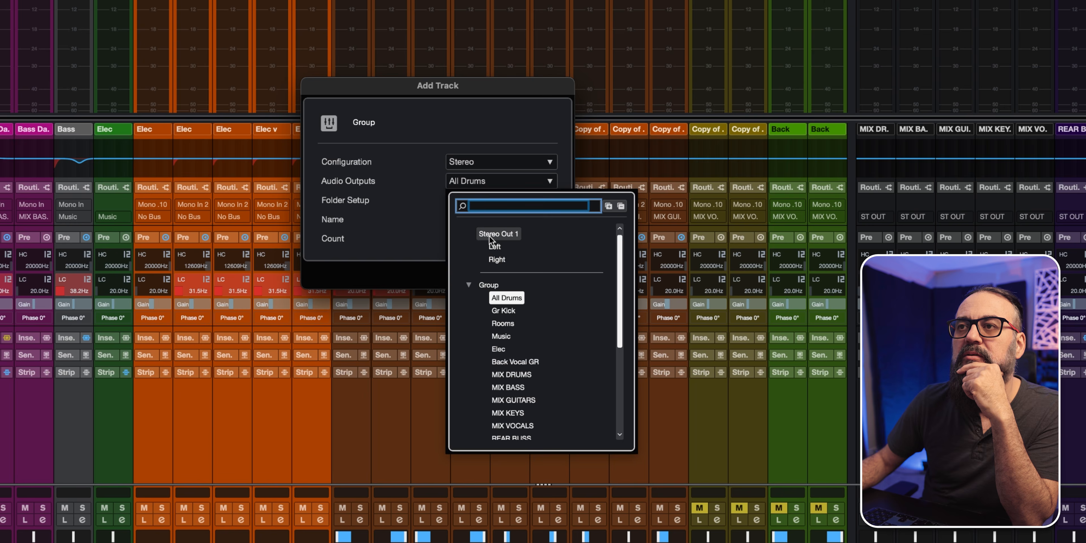
click(491, 236)
click(550, 274)
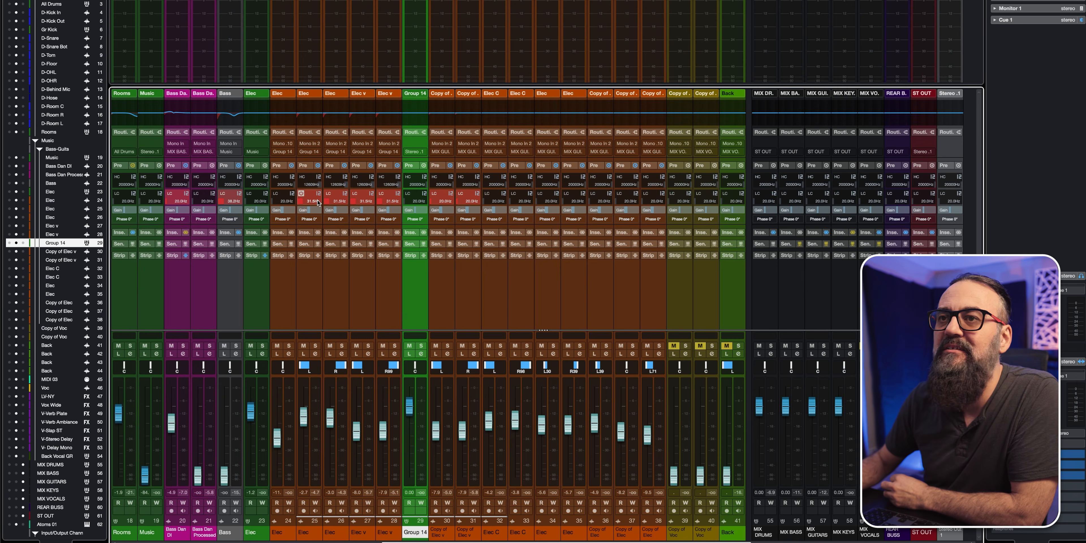
Step: Add a stereo UADx Sound City Studios effect track, output Stereo Out 1, to Elec channels 24 through 28, and show their sends
click(289, 534)
shift+click(386, 533)
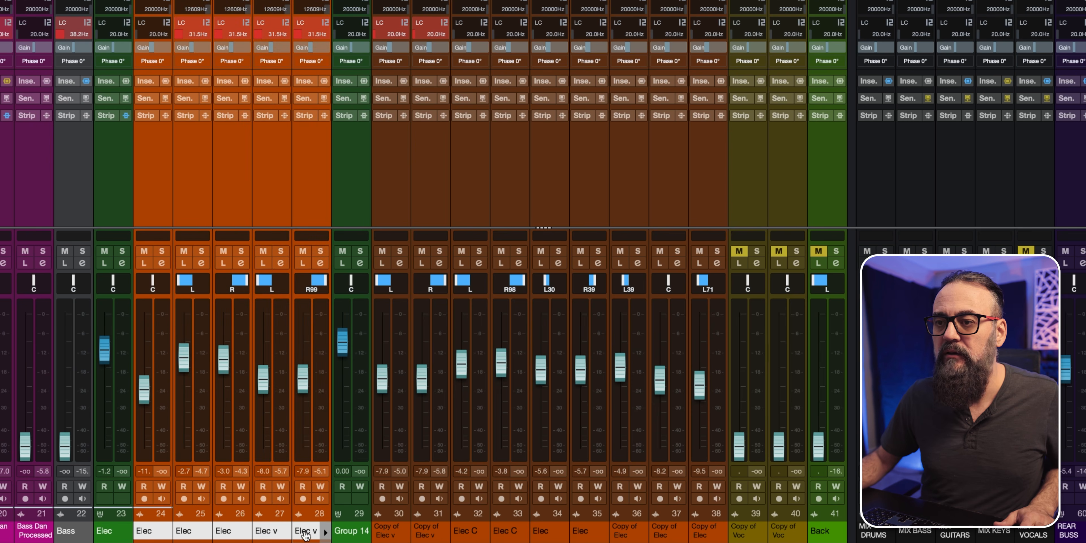
right_click(306, 535)
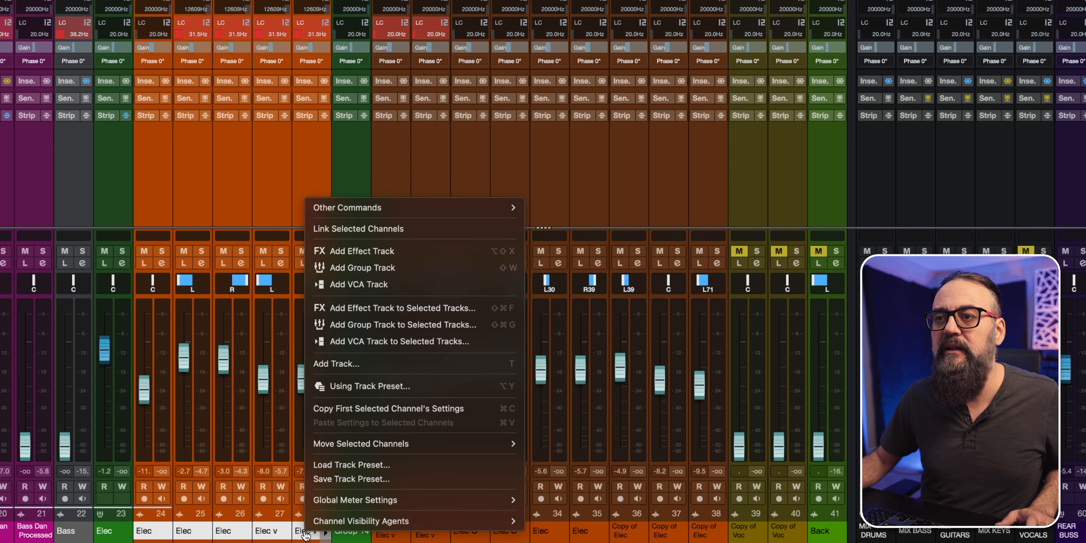
click(384, 310)
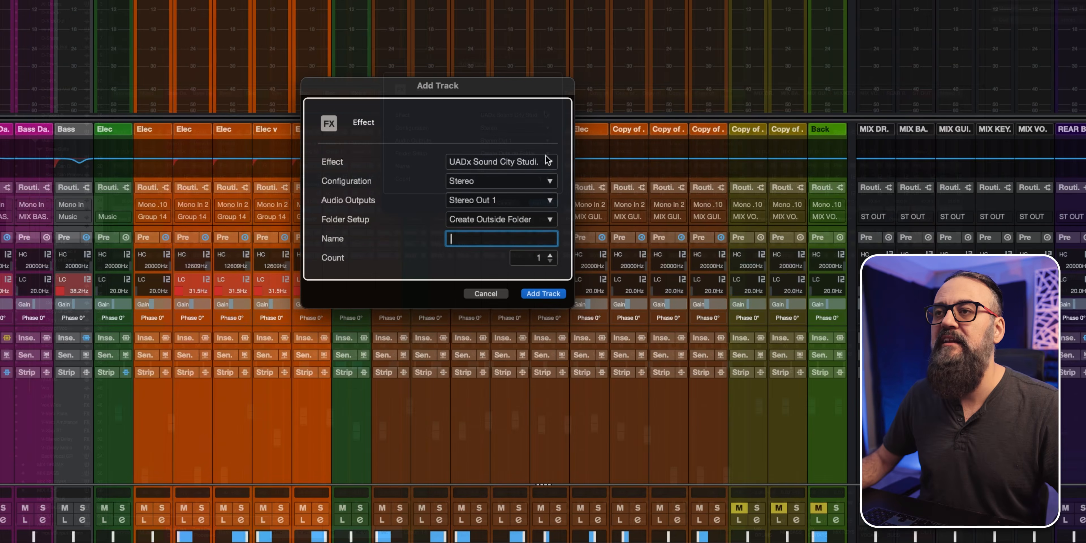
click(556, 293)
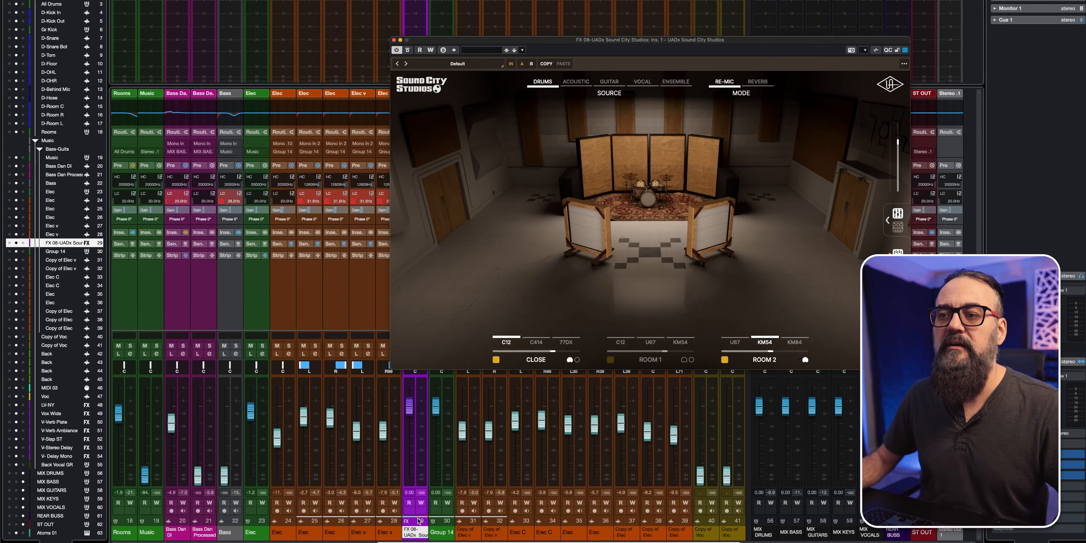
key(super+w)
click(330, 244)
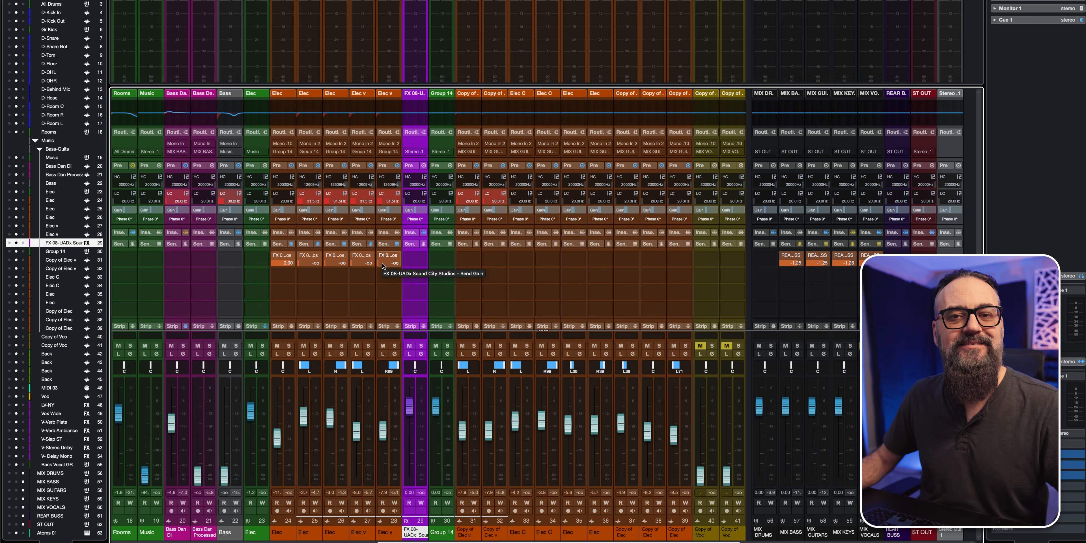
Step: Add a VCA track to the selected Elec channels 24 through 28
right_click(389, 310)
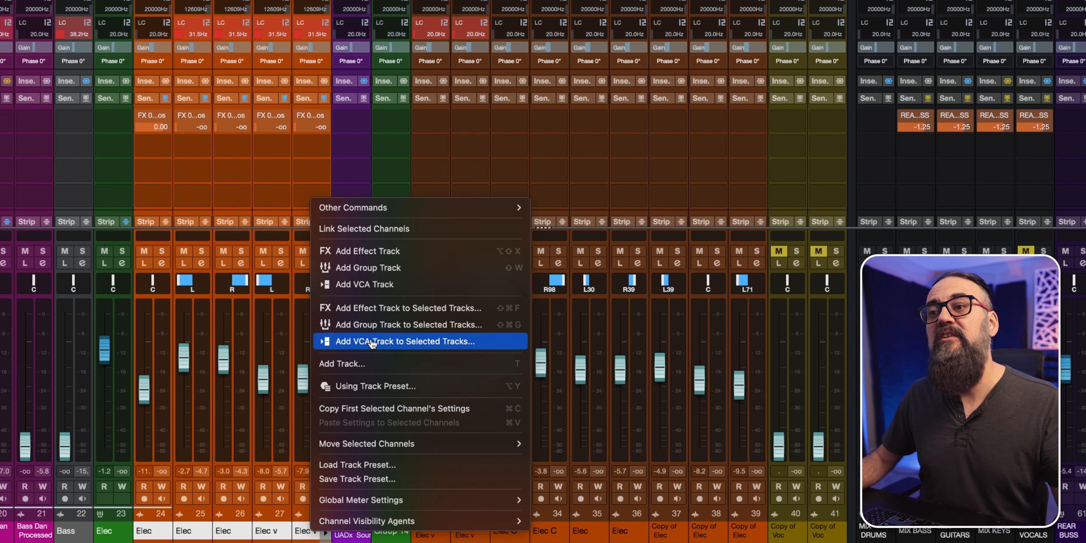
click(372, 343)
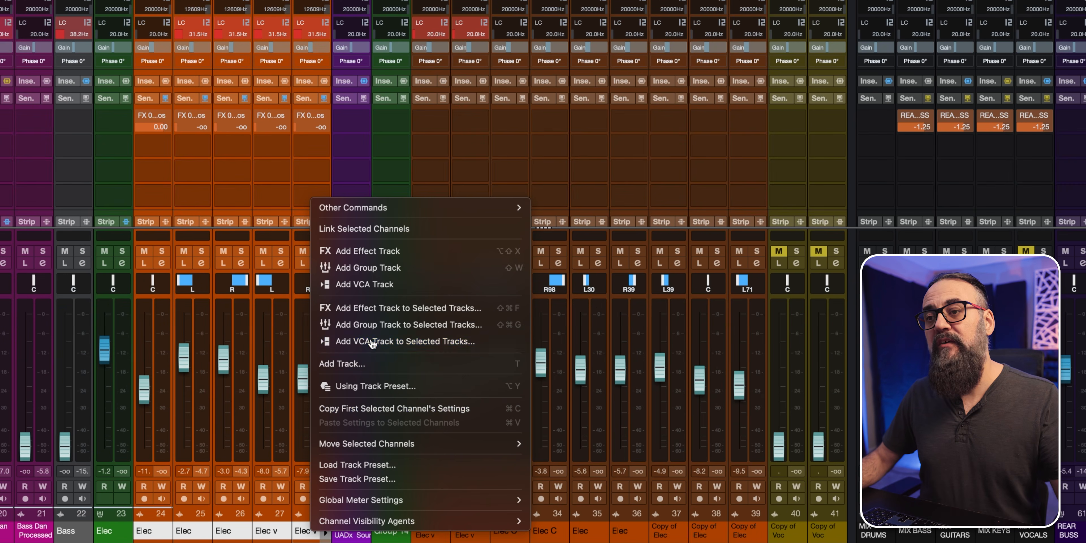
mouse_move(343, 341)
mouse_down()
mouse_move(344, 392)
mouse_move(346, 343)
mouse_up()
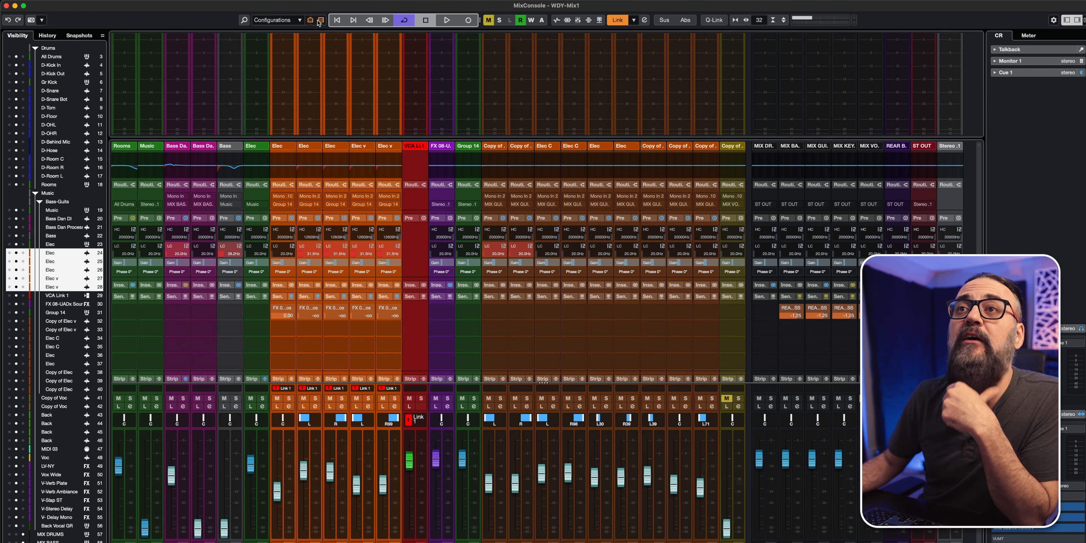
Step: Hide the selected Elec channels, and undo the visibility change
click(309, 21)
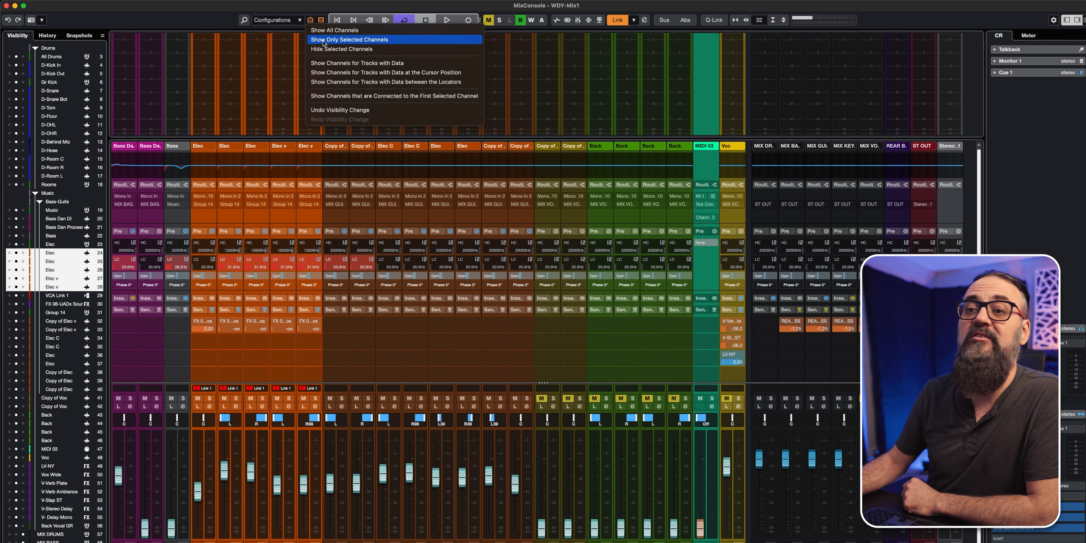
click(324, 49)
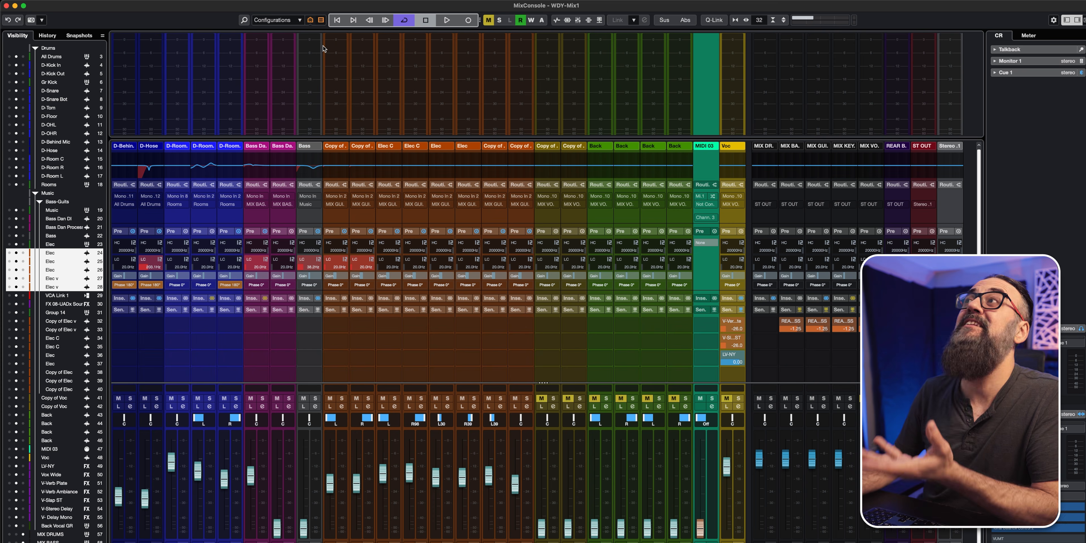
click(310, 20)
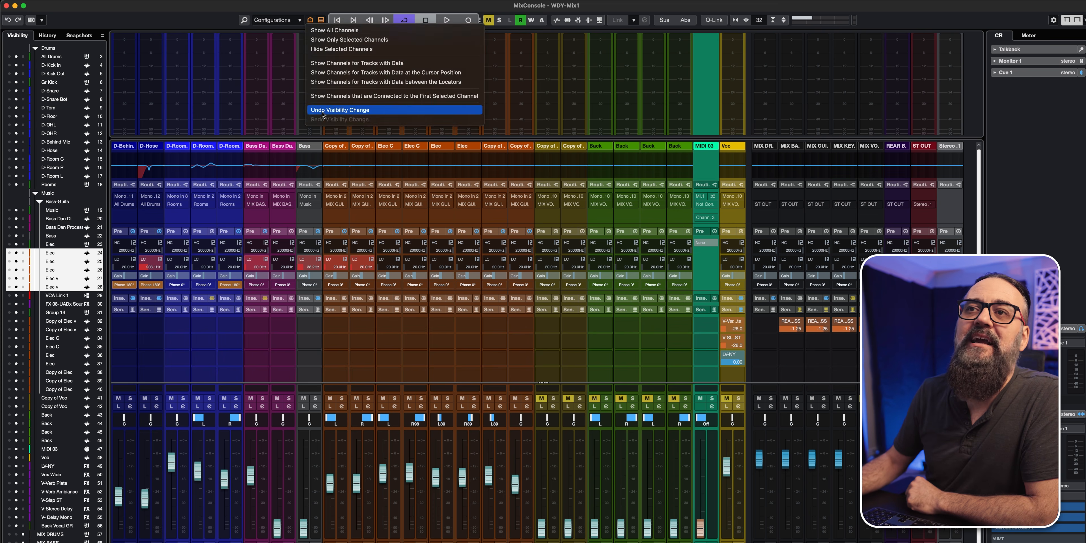
click(323, 110)
Step: Show only the channels for tracks with data at the cursor position
click(310, 19)
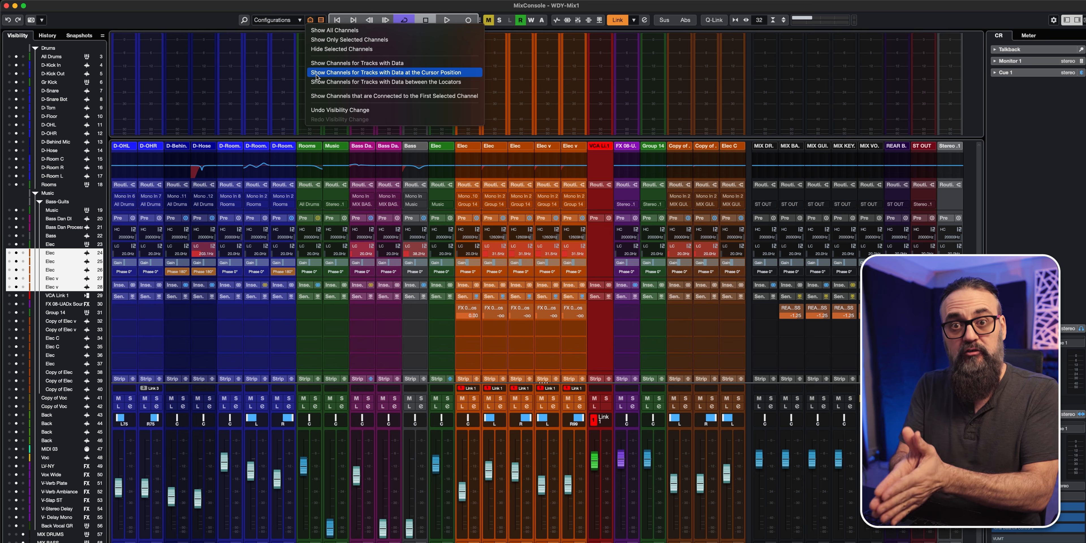
click(317, 74)
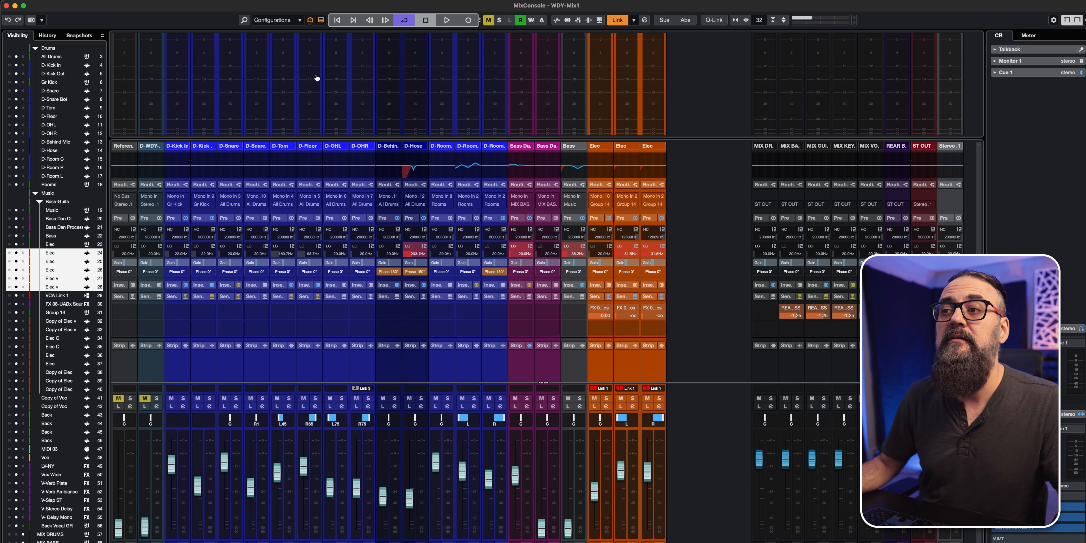
key(space)
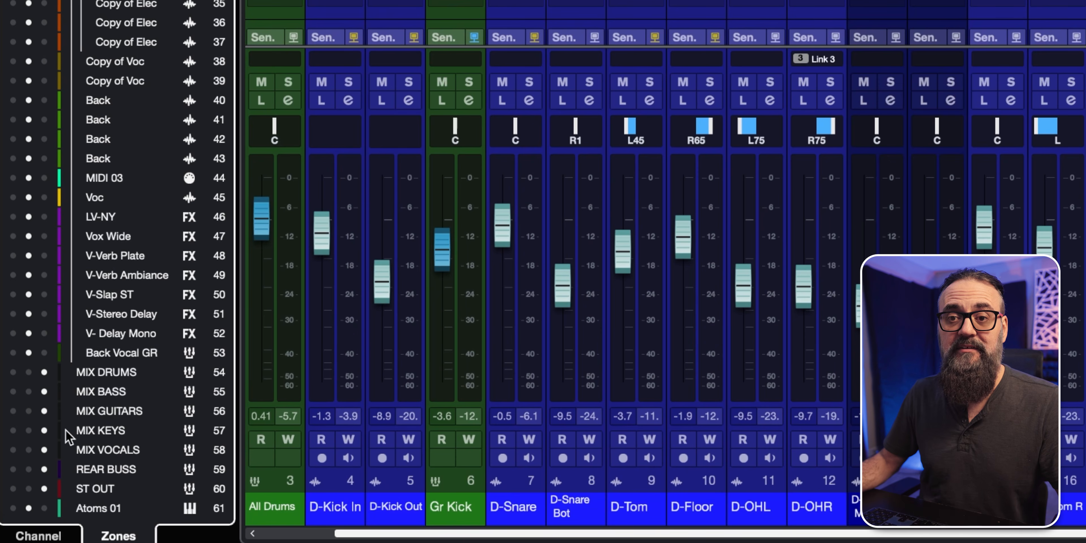
Step: Show the channel visibility list, and bring channels such as Copy of Elec, D-Room R and D-Kick In into view by selecting them there
click(38, 536)
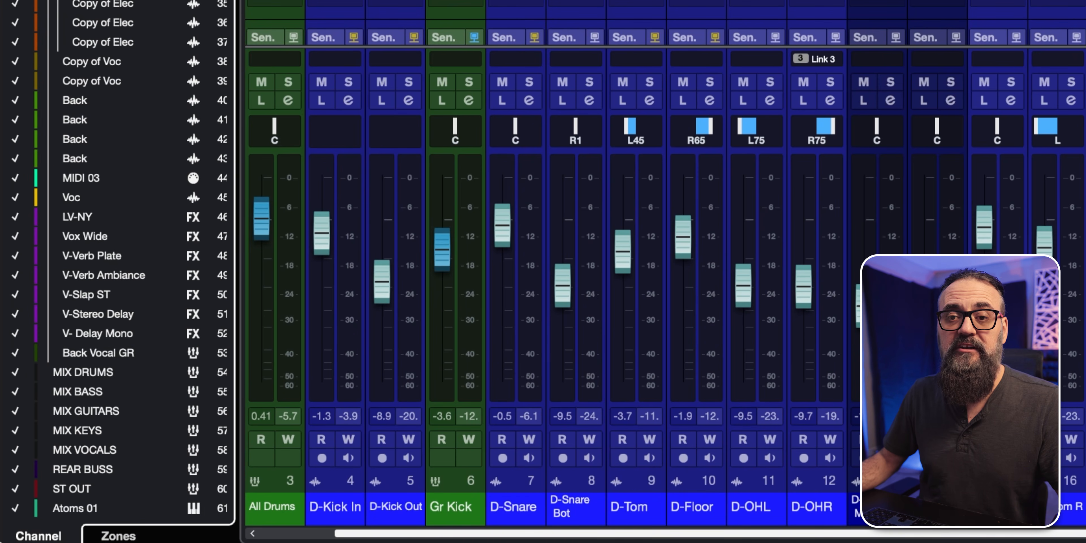
click(636, 507)
click(51, 188)
click(105, 22)
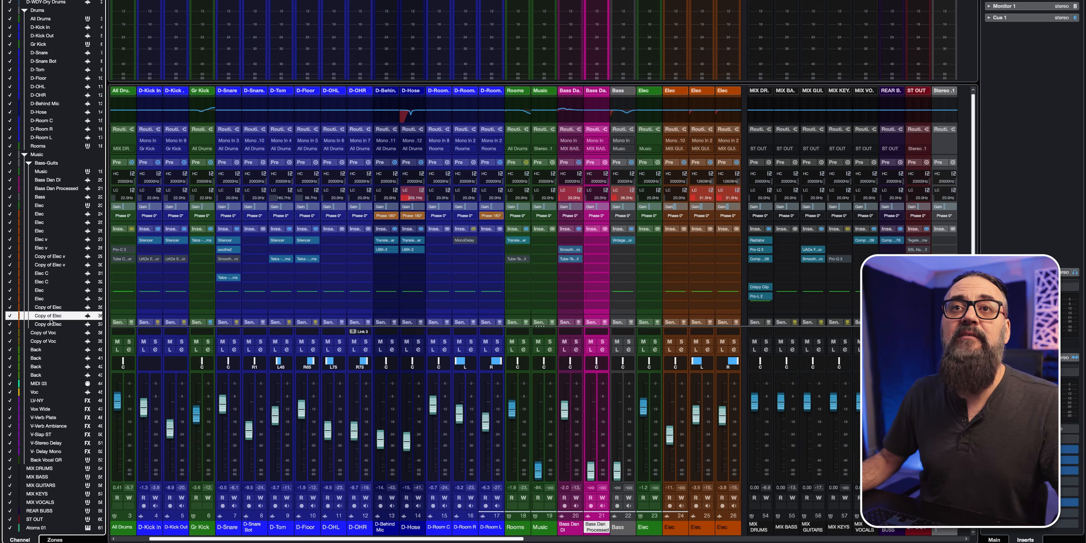
click(108, 237)
click(51, 205)
click(47, 128)
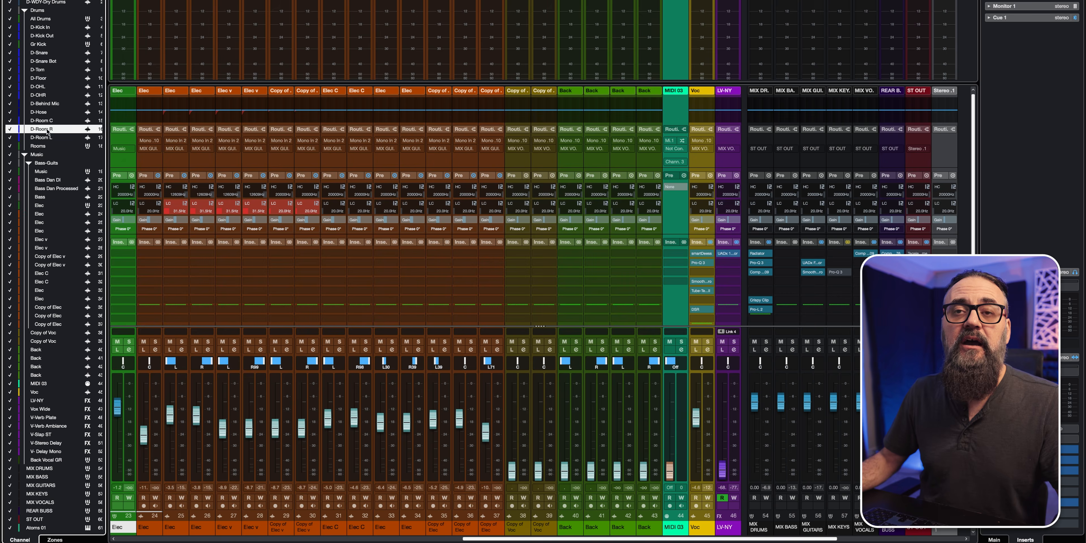
click(42, 28)
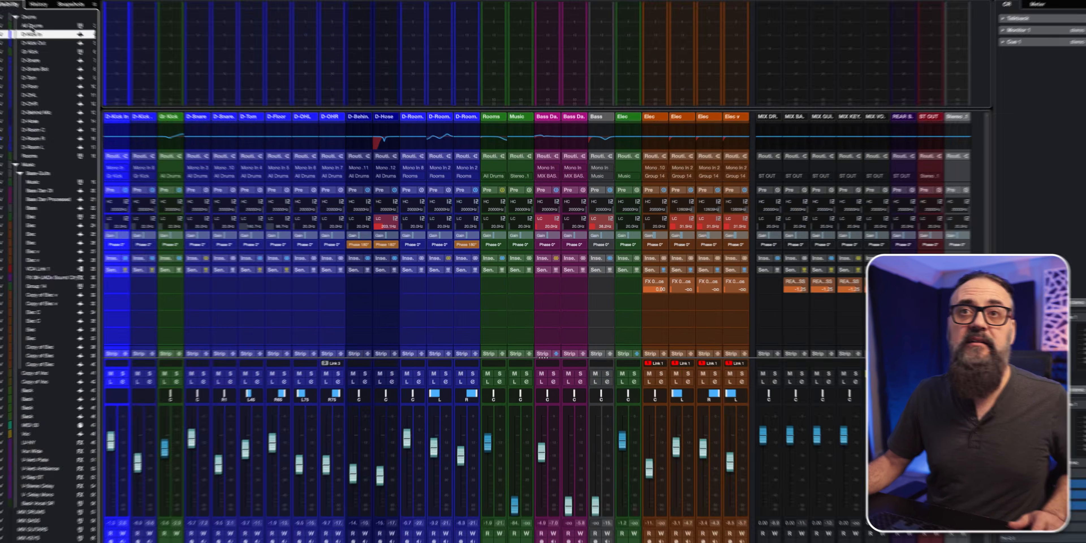
Step: Select the channels from All Drums through D-Room L, and hide them all together
click(41, 28)
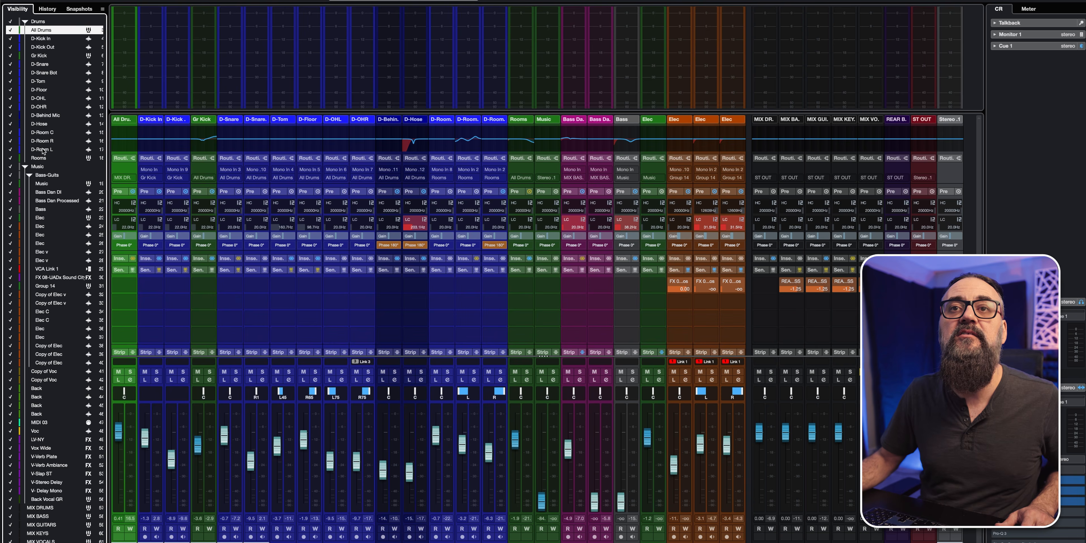
shift+click(42, 150)
click(11, 150)
click(11, 150)
click(11, 149)
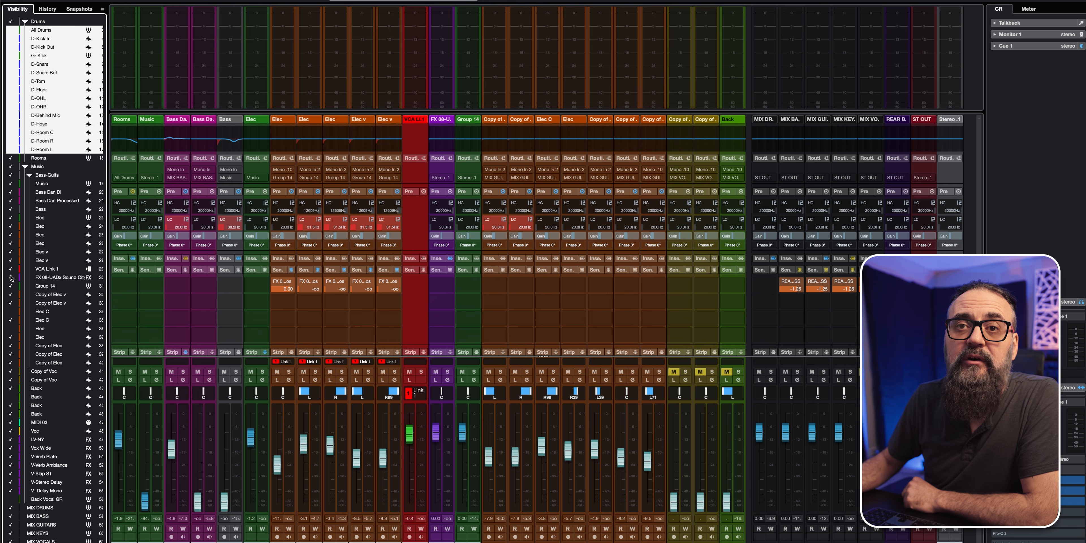
Step: Toggle the visibility of the FX 08-UADx Sound City, Elec v and Elec channels
click(11, 277)
click(11, 252)
click(11, 234)
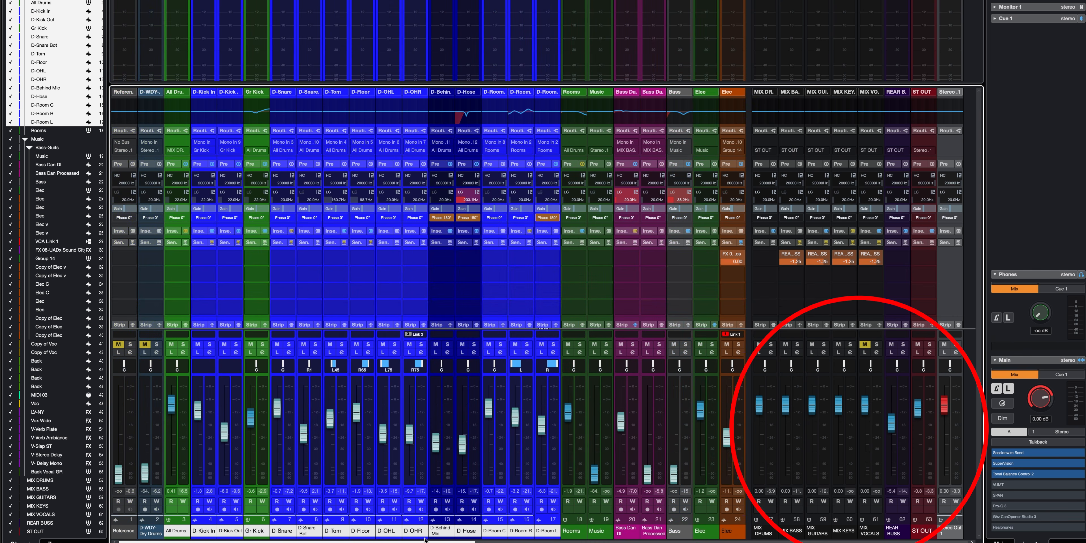
Step: Check how the mixer channels scroll beside those fixed at its edges, and show the channel zone assignments
drag(424, 539, 577, 540)
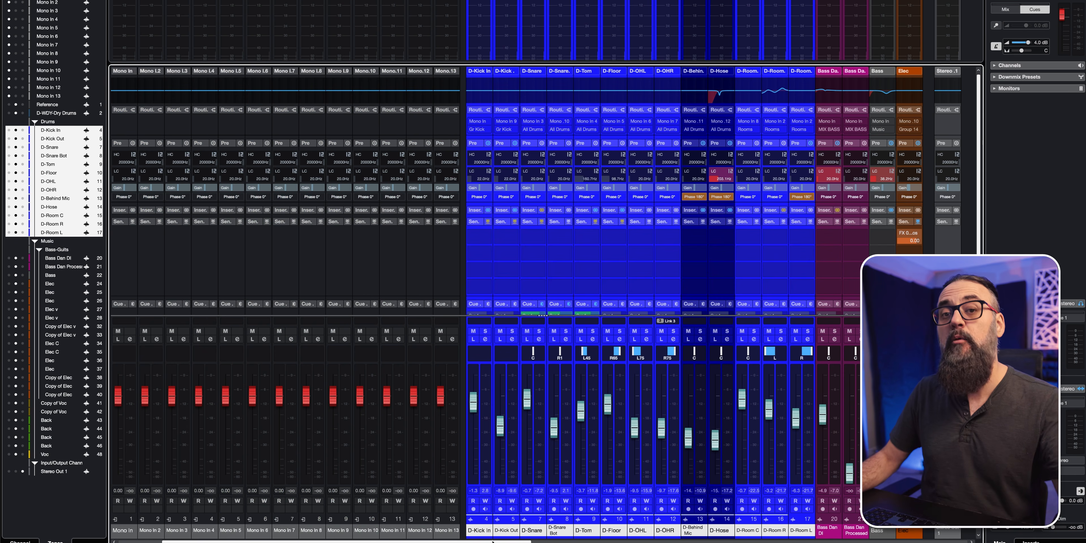
mouse_move(783, 541)
mouse_down()
mouse_move(609, 541)
mouse_move(797, 541)
mouse_up()
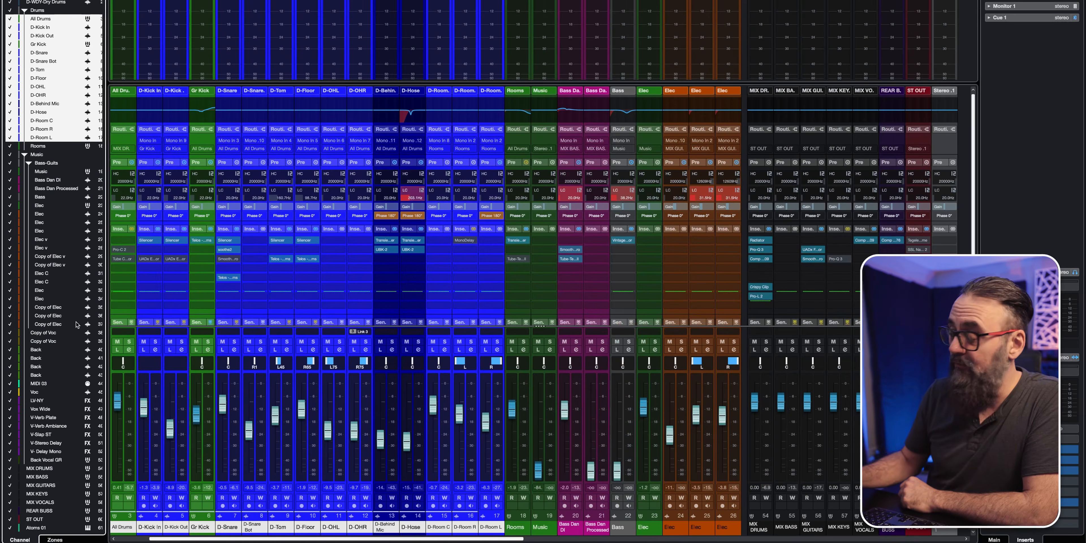
click(55, 539)
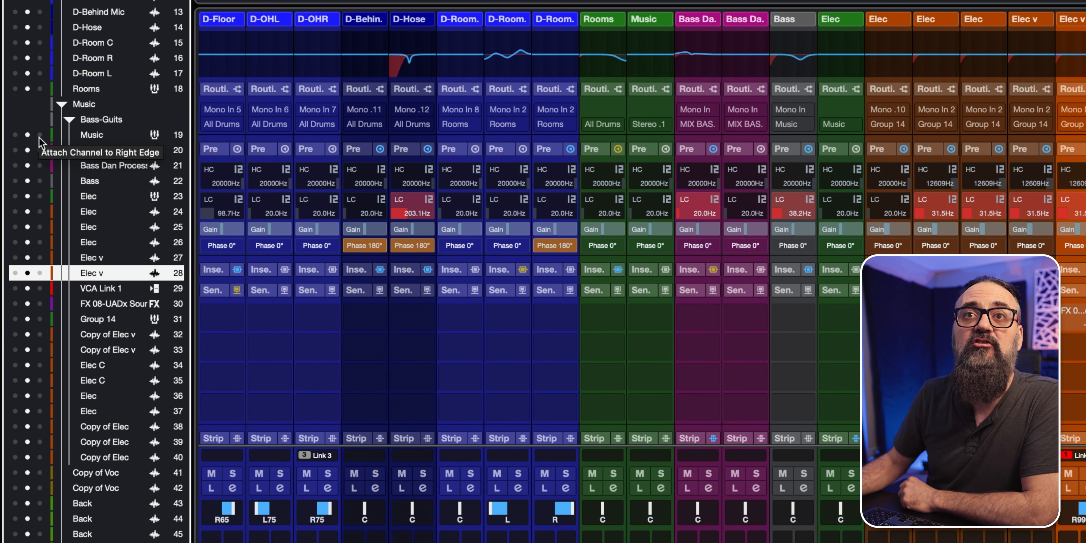
scroll(38, 131, up, 2)
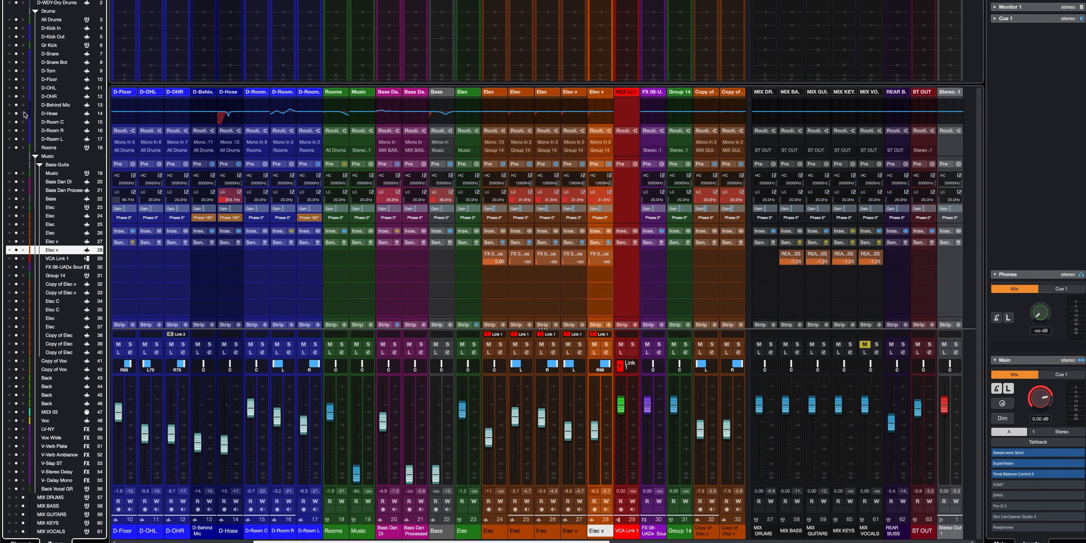
Step: Attach D-OHR to the right edge, move it and D-Behind Mic to the left edge, and return both to the centre zone
click(23, 96)
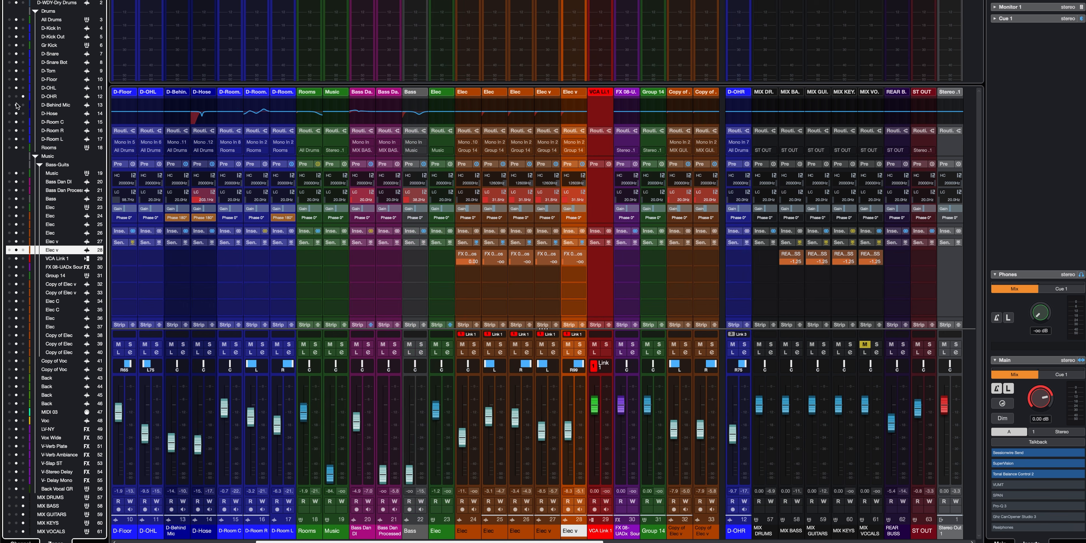
click(10, 96)
click(10, 104)
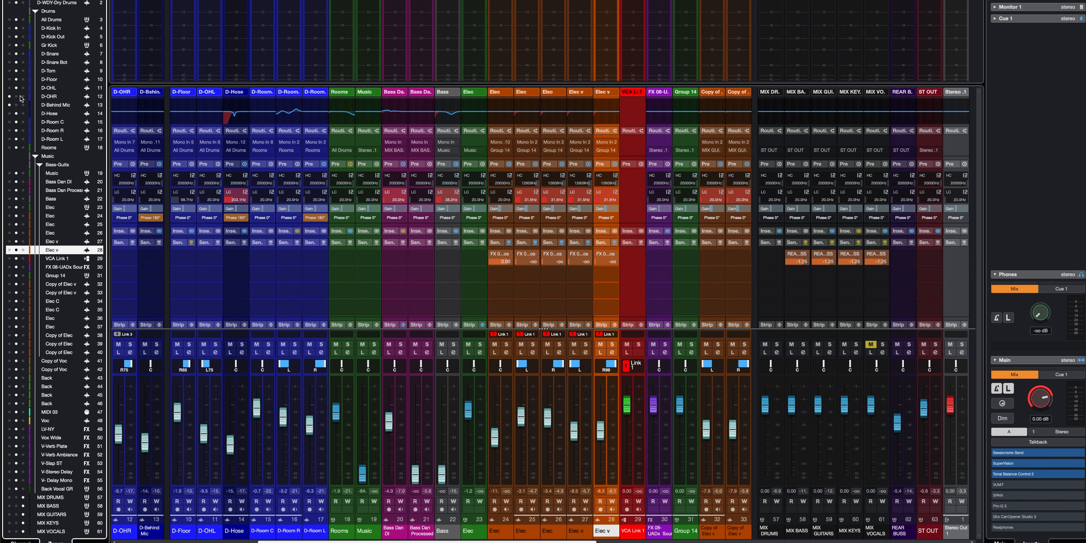
click(16, 97)
click(17, 105)
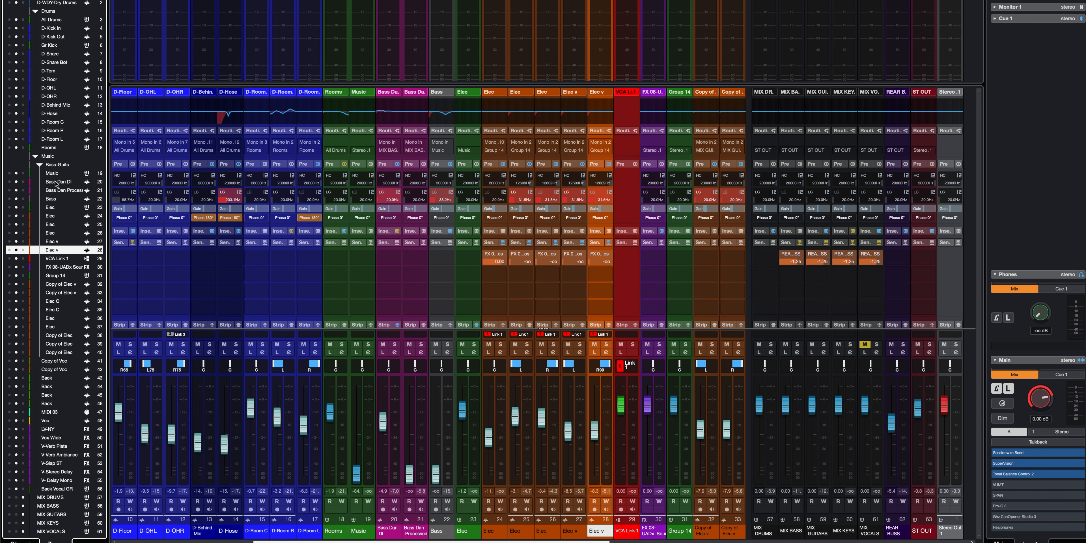
Step: Select Mono In through Mono In 13 in MixConsole 2, and check their left-edge placement against the scrolling channels
scroll(62, 443, down, 3)
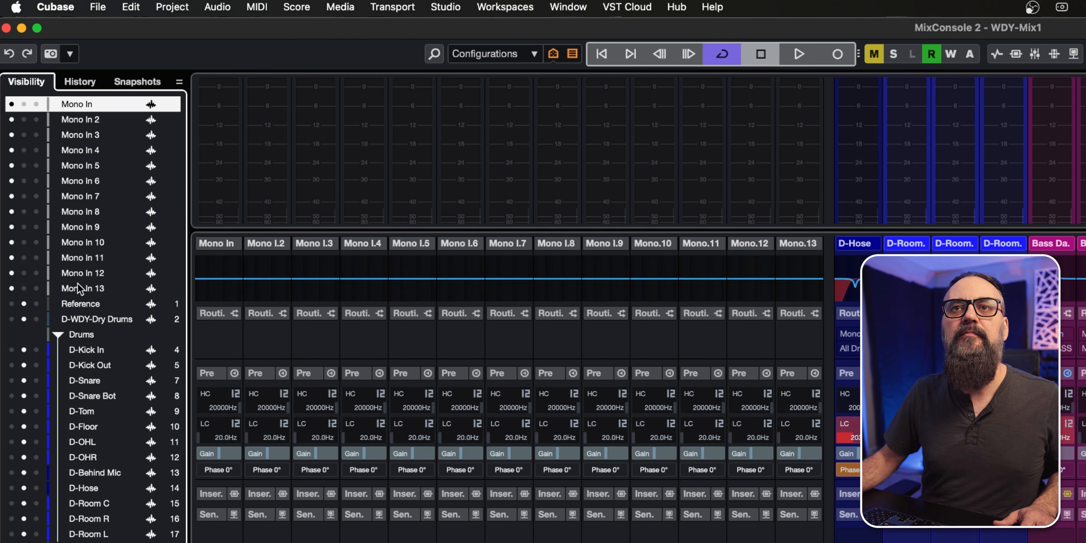
shift+click(77, 289)
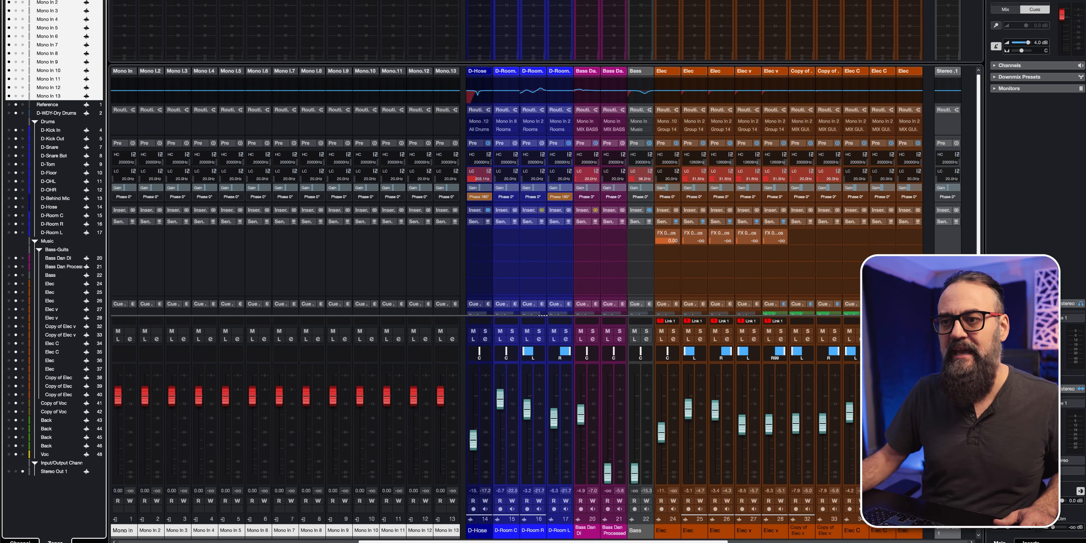
drag(397, 542, 418, 542)
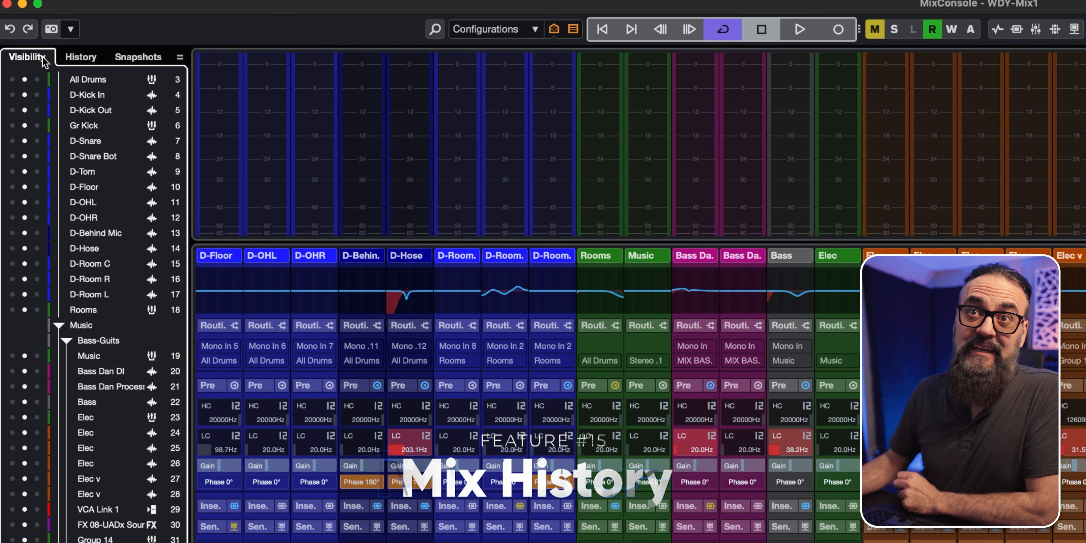
Step: Open the mix history, revert the mix to just after the Noise Gate insertion, and restore the latest entry
click(81, 57)
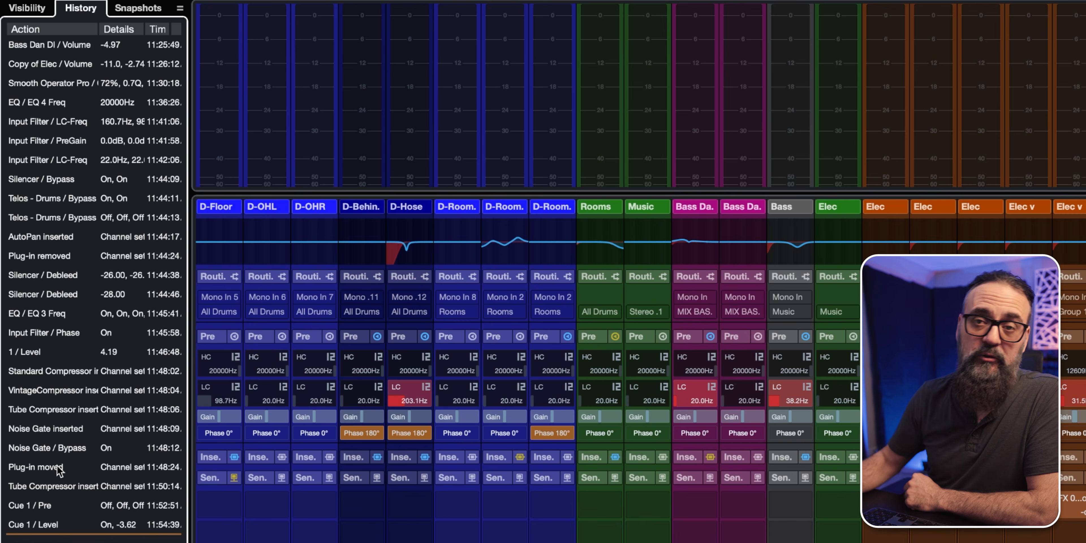
click(46, 531)
click(41, 447)
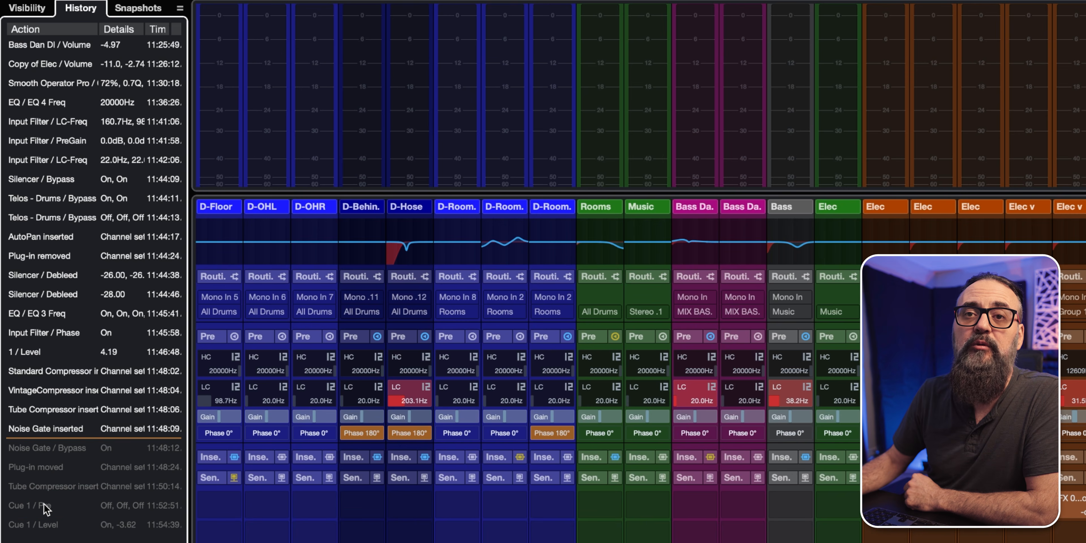
click(47, 532)
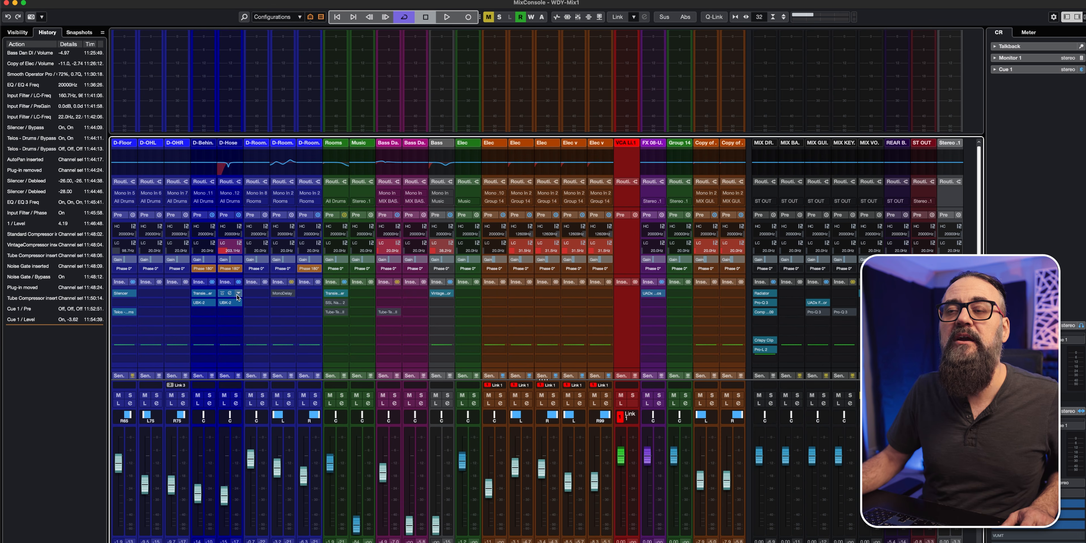
Step: Remove the Transient Master and UBK-2 inserts from the linked D-Behind Mic and D-Hose channels
click(238, 294)
click(240, 303)
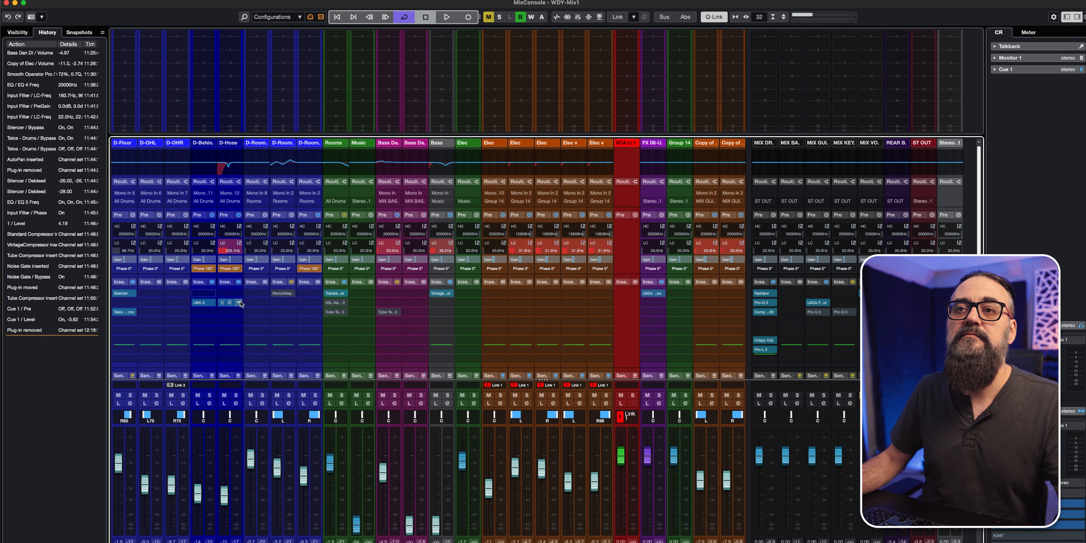
click(240, 303)
click(246, 326)
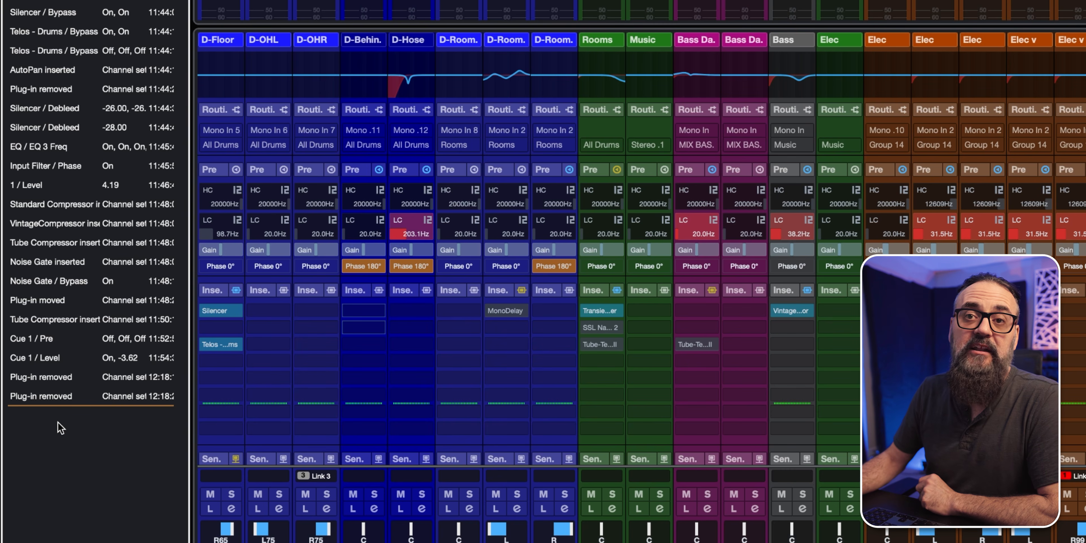
Step: Revert the mix history to the Cue 1 / Level entry, and reapply the two plug-in removals one after the other
click(46, 380)
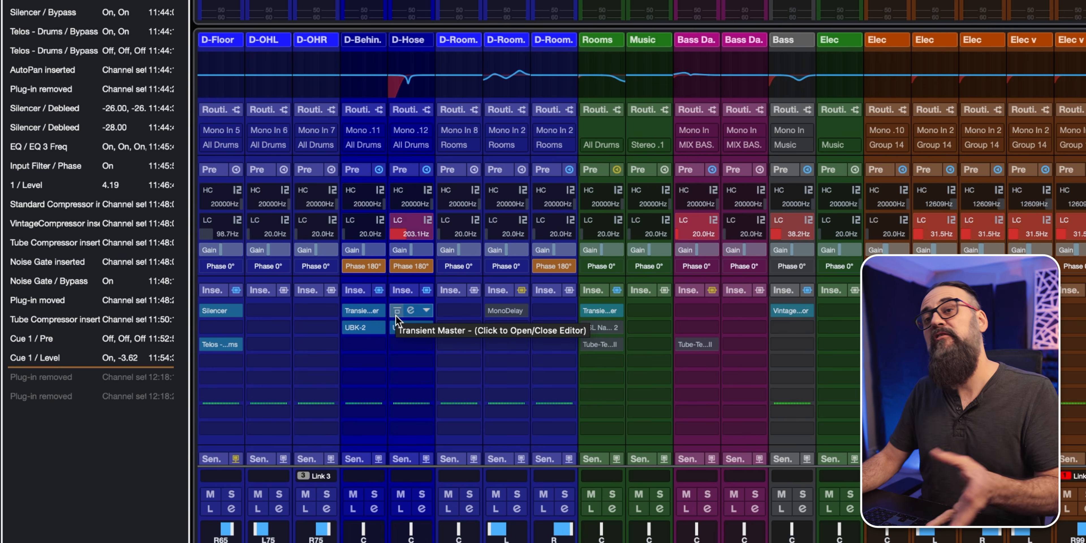
click(109, 402)
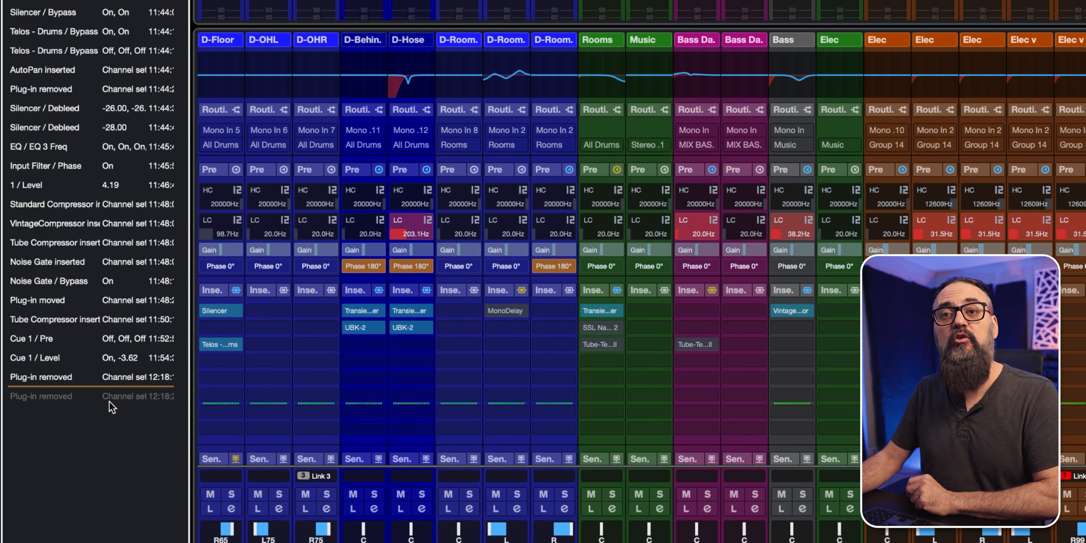
click(77, 397)
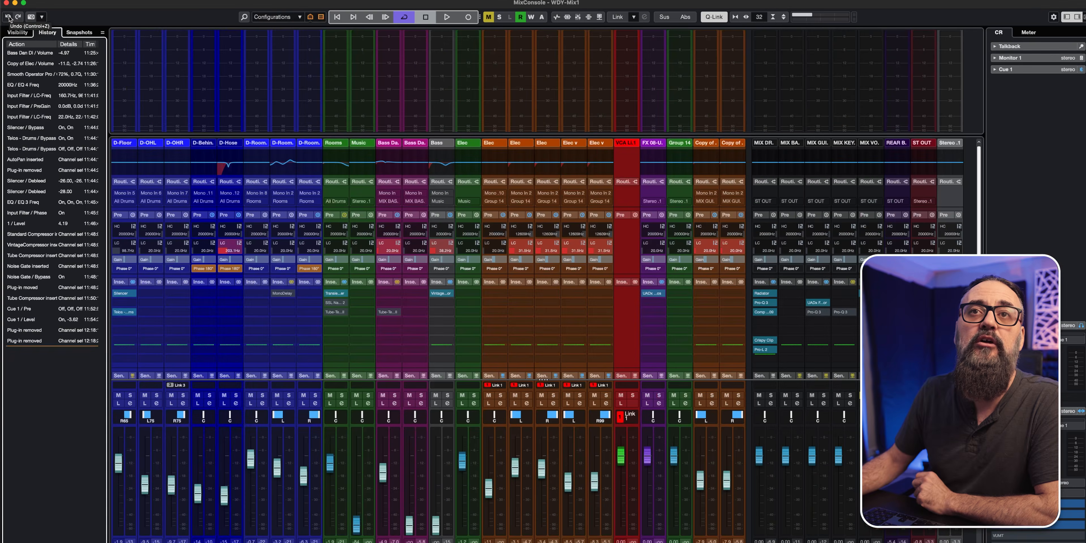
Step: Undo the latest four mixer changes one by one, and redo them up to the second plug-in removal
click(8, 17)
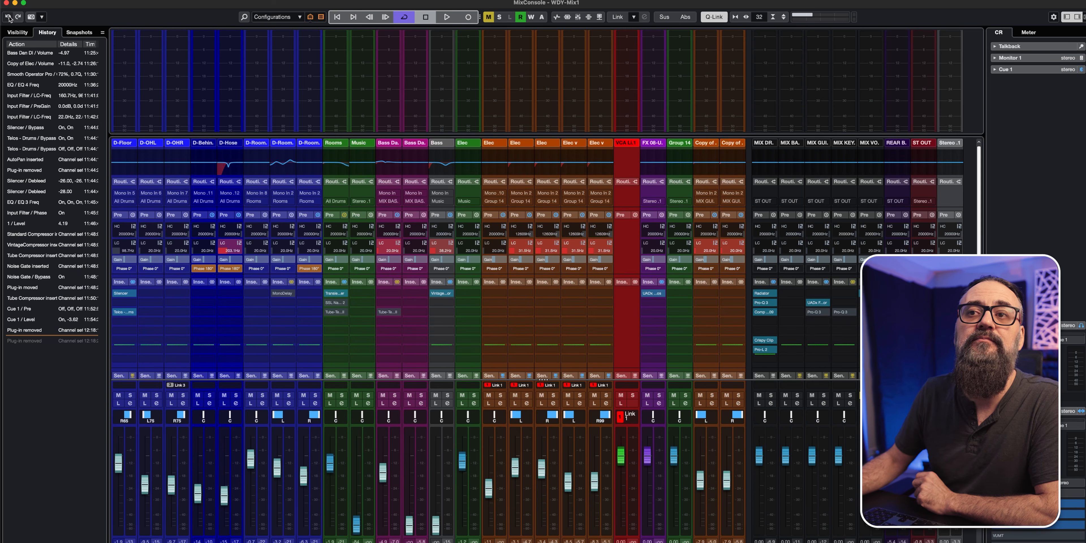
click(9, 18)
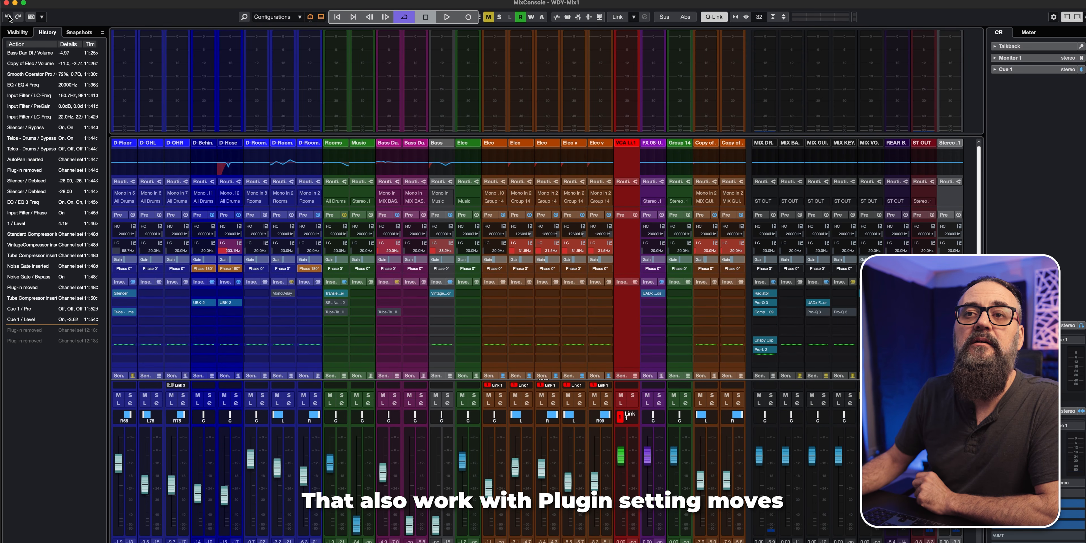
click(9, 18)
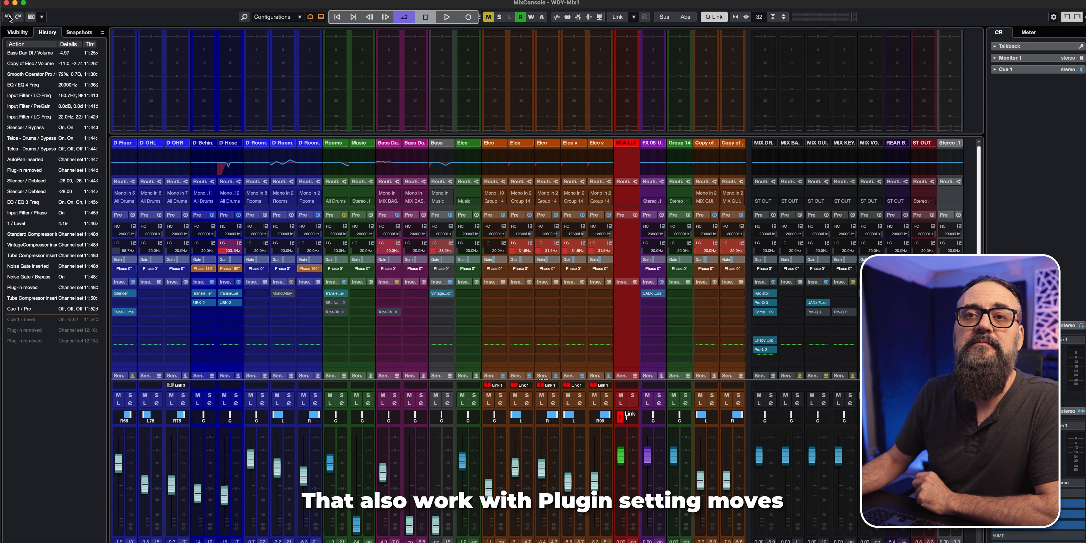
click(9, 18)
click(19, 17)
click(19, 17)
click(19, 17)
click(19, 17)
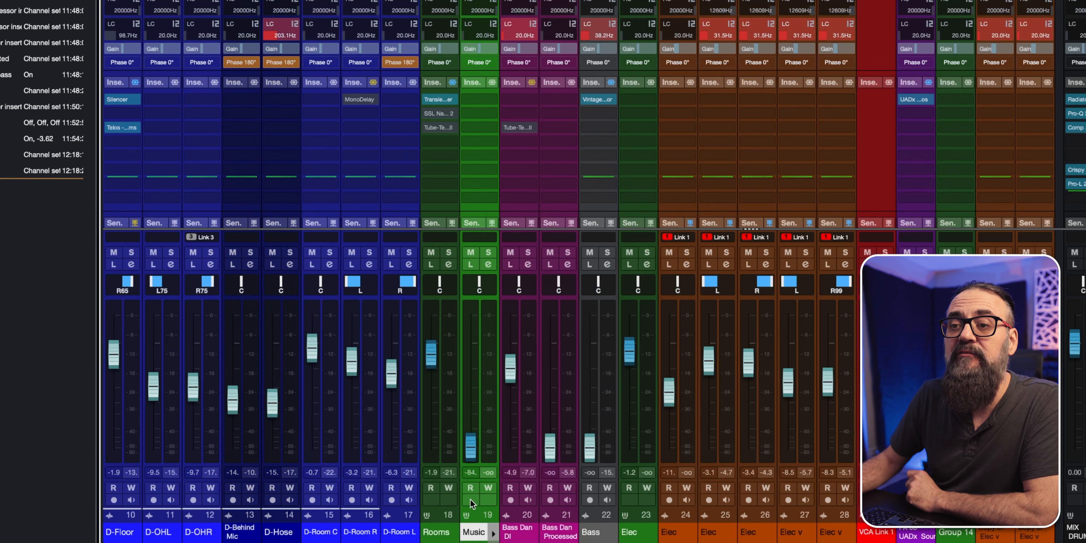
Step: Raise the Music channel's fader to about -14.4 dB and try its balance panner, ending at about L22
drag(471, 445, 471, 401)
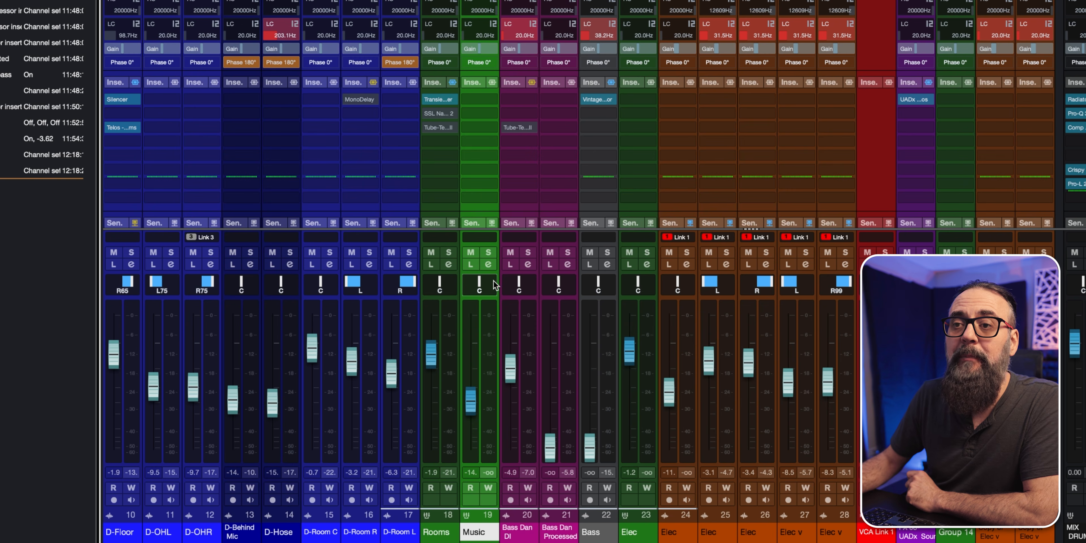
drag(486, 285, 468, 285)
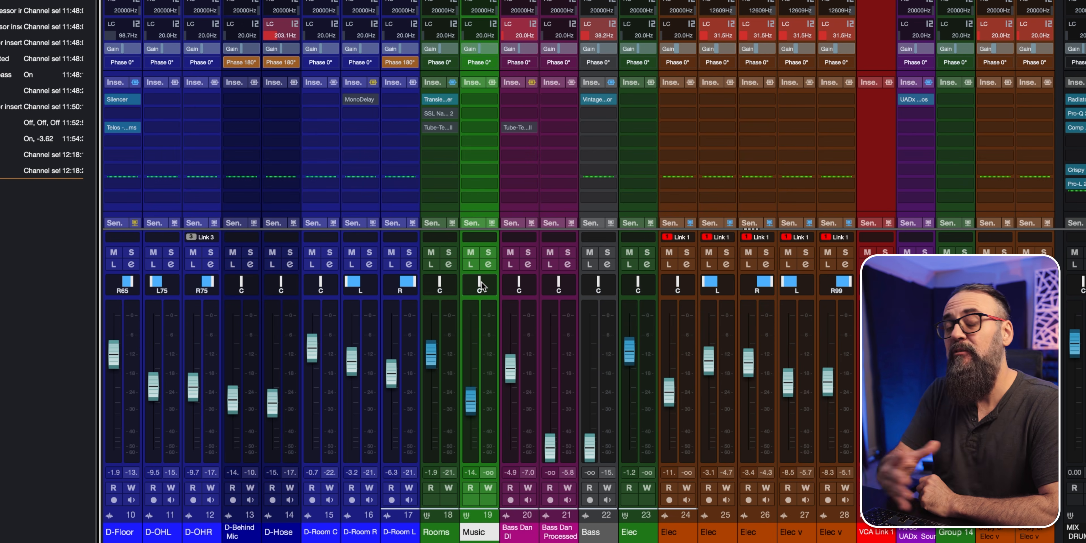
drag(481, 281, 478, 282)
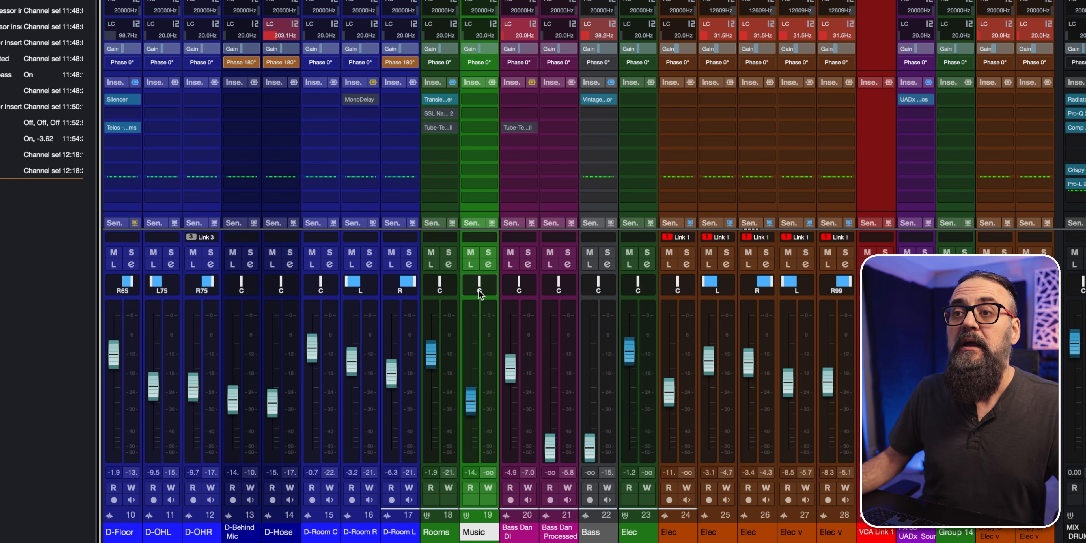
mouse_move(480, 285)
mouse_down()
mouse_move(464, 287)
mouse_move(496, 287)
mouse_up()
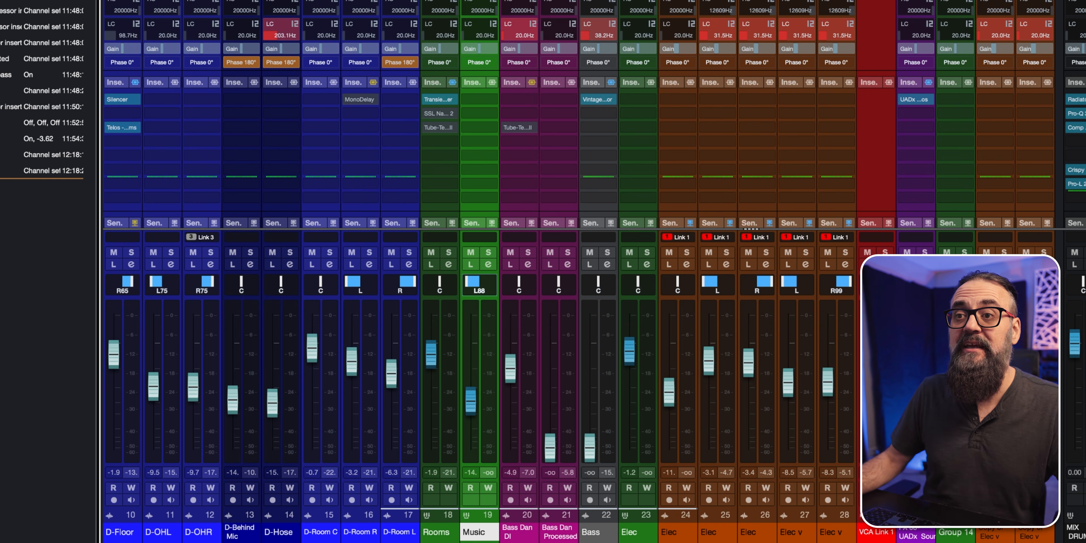
drag(476, 282, 475, 285)
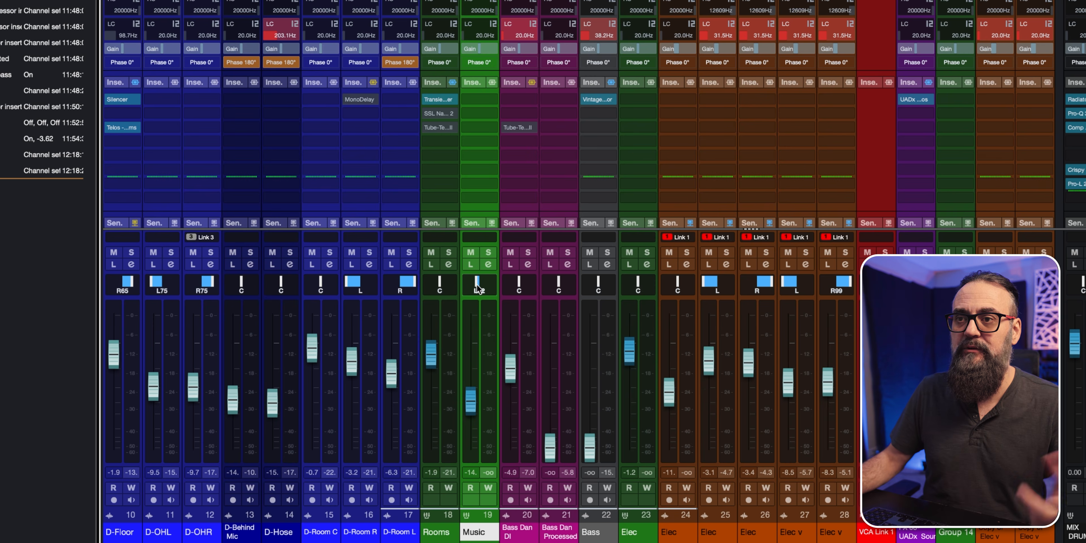
Step: Switch the Music channel to the Stereo Combined Panner, and try narrowing and shifting its stereo width to about L27–R35
right_click(493, 279)
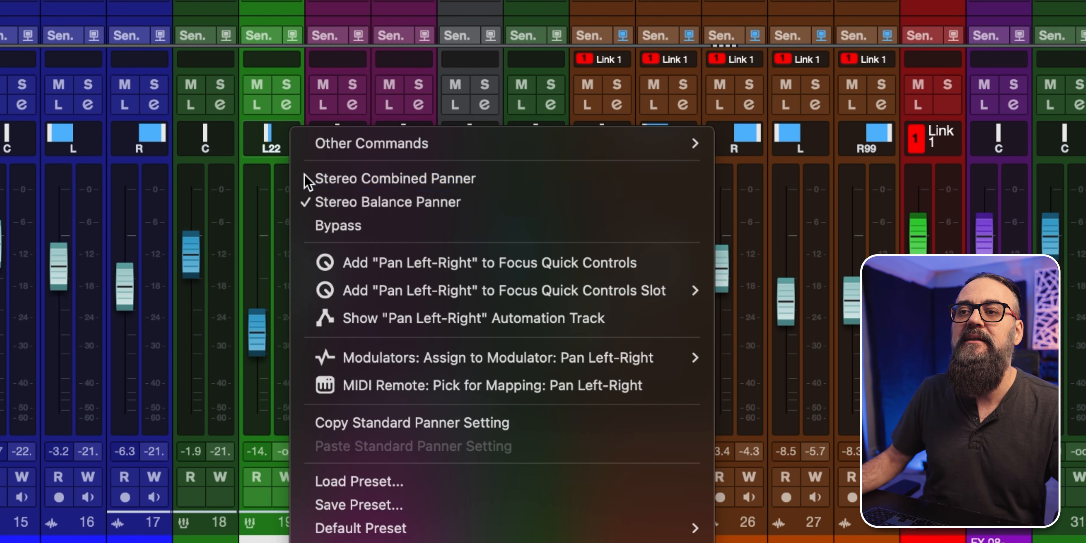
click(307, 179)
mouse_move(433, 141)
mouse_down()
mouse_move(466, 140)
mouse_move(383, 140)
mouse_move(493, 139)
mouse_move(438, 139)
mouse_up()
drag(433, 66, 436, 114)
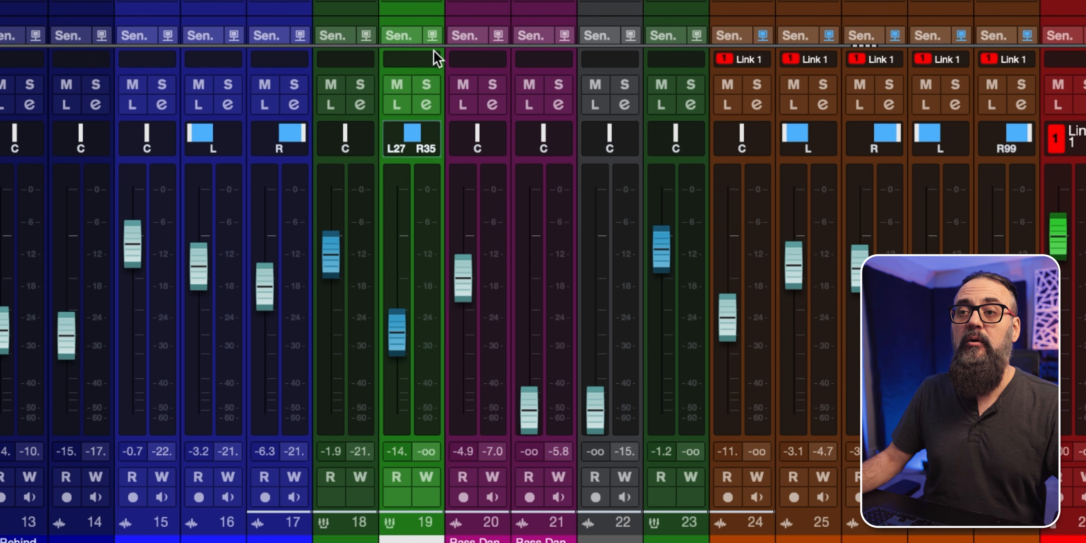
drag(433, 44, 436, 86)
drag(425, 133, 425, 430)
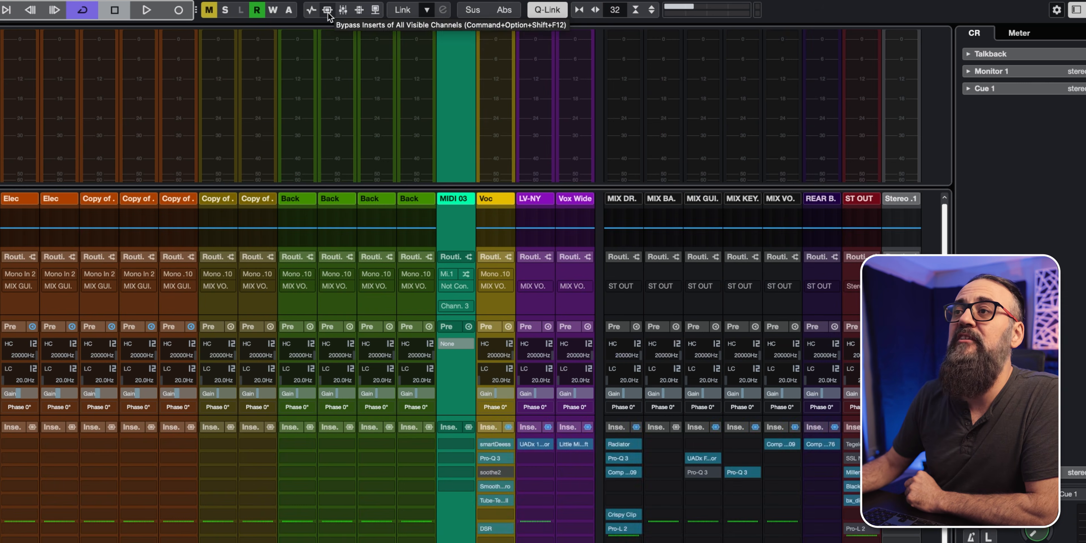
Step: Bypass the inserts of all visible channels, and lower the dividers below the channel racks and the meter area
click(328, 16)
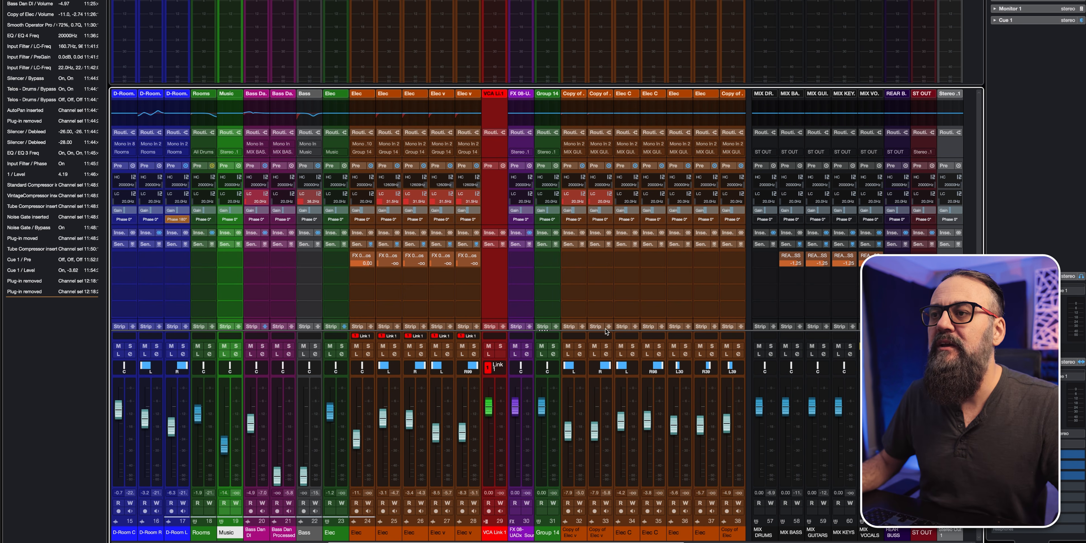
drag(605, 329, 597, 360)
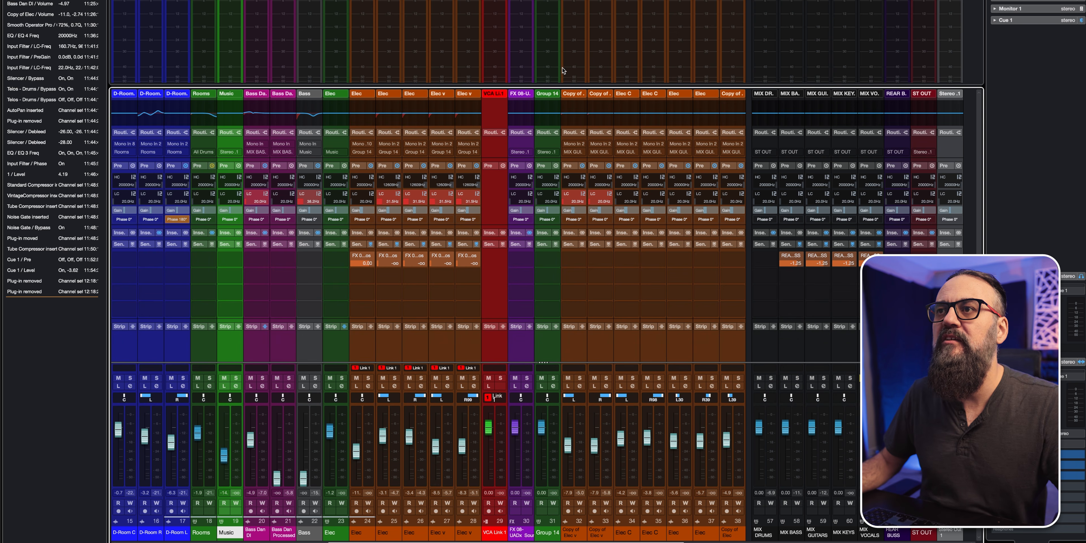
mouse_move(565, 86)
mouse_down()
mouse_move(559, 204)
mouse_move(554, 47)
mouse_move(549, 256)
mouse_move(545, 88)
mouse_up()
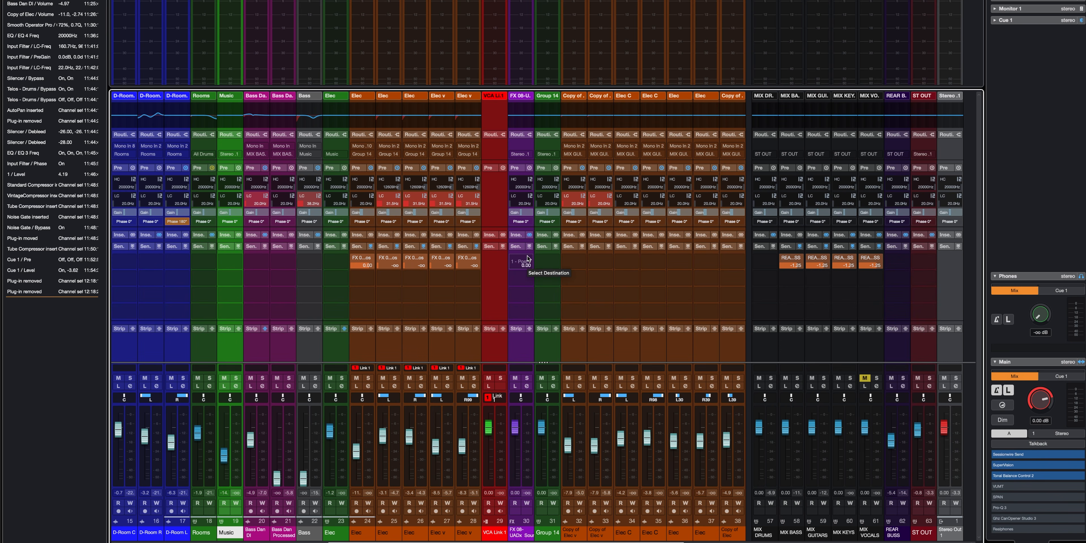
Step: Narrow and widen the mixer channels repeatedly, ending at a width that spells out section labels such as Inserts and Sends
key(g)
key(g)
key(g)
key(g)
key(g)
key(g)
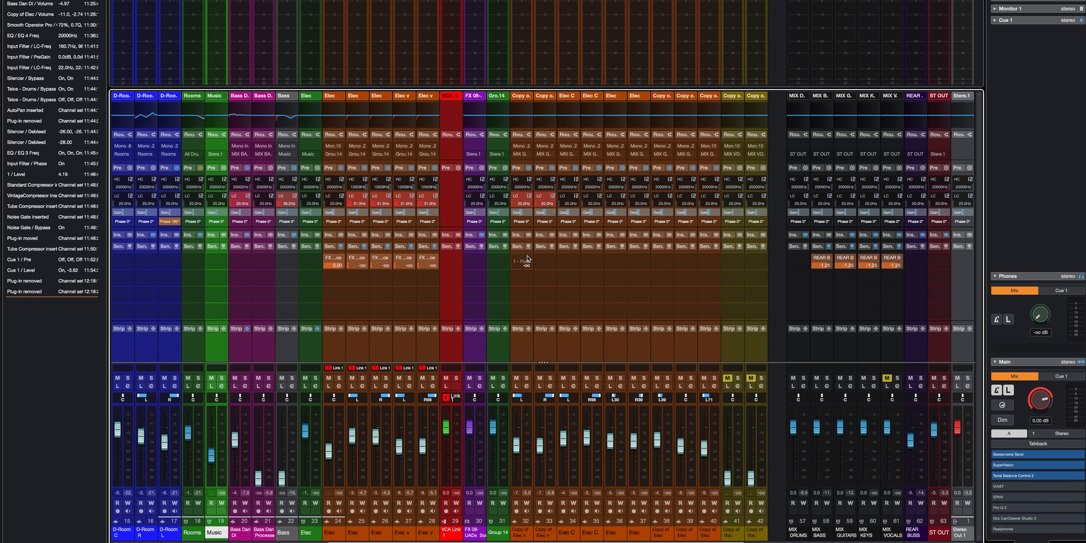
key(h)
key(h)
key(h)
key(h)
key(h)
key(h)
key(g)
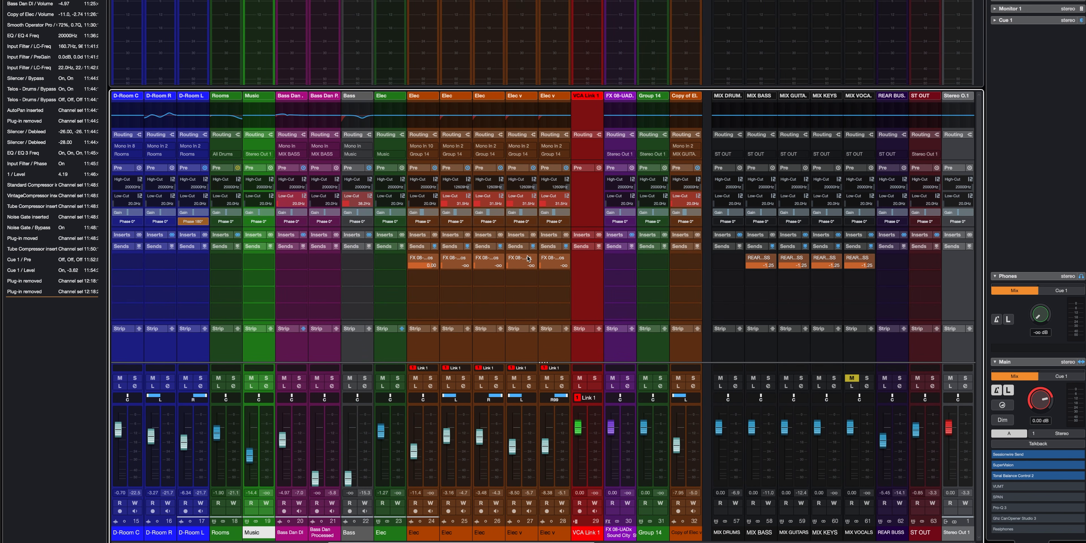
key(h)
key(h)
key(h)
key(h)
key(h)
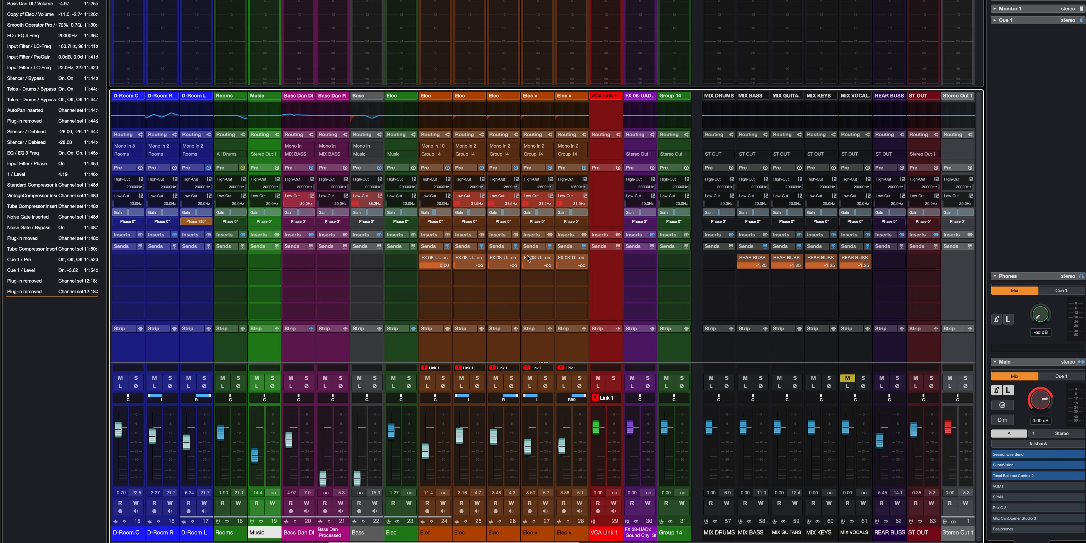
key(g)
key(g)
key(g)
key(g)
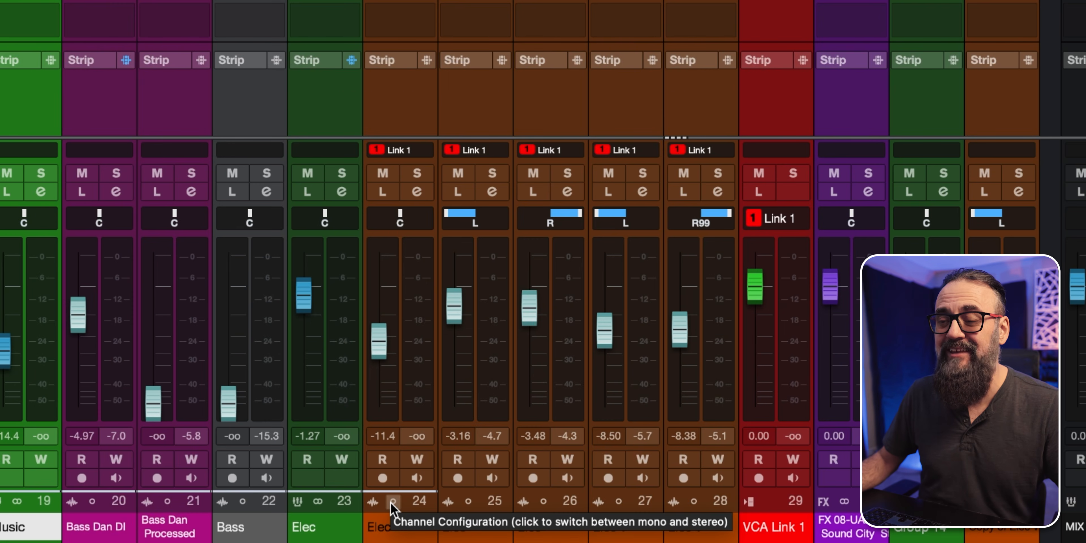
Step: Switch Elec channel 24 from mono to stereo and back to mono
click(317, 501)
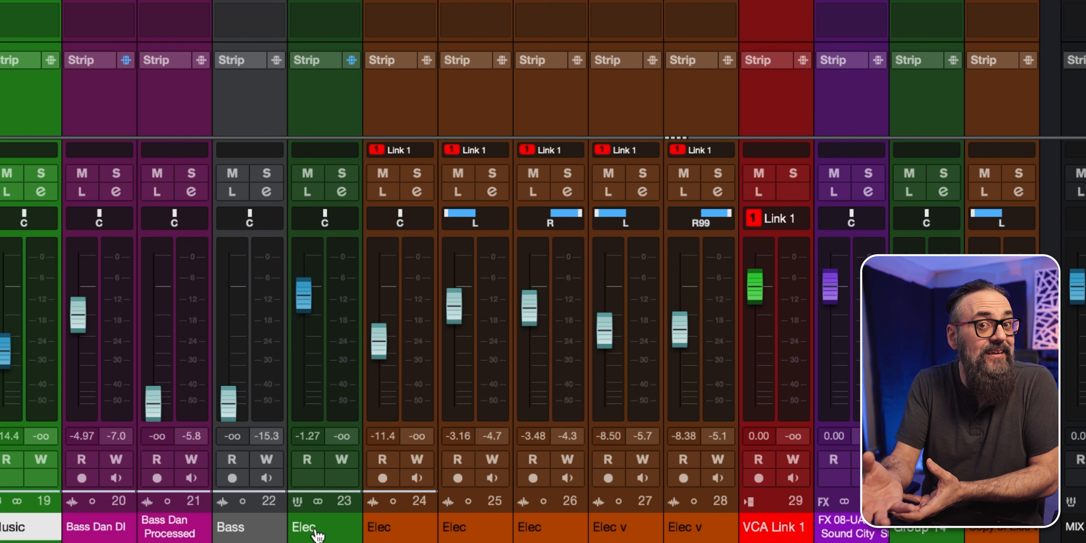
click(394, 501)
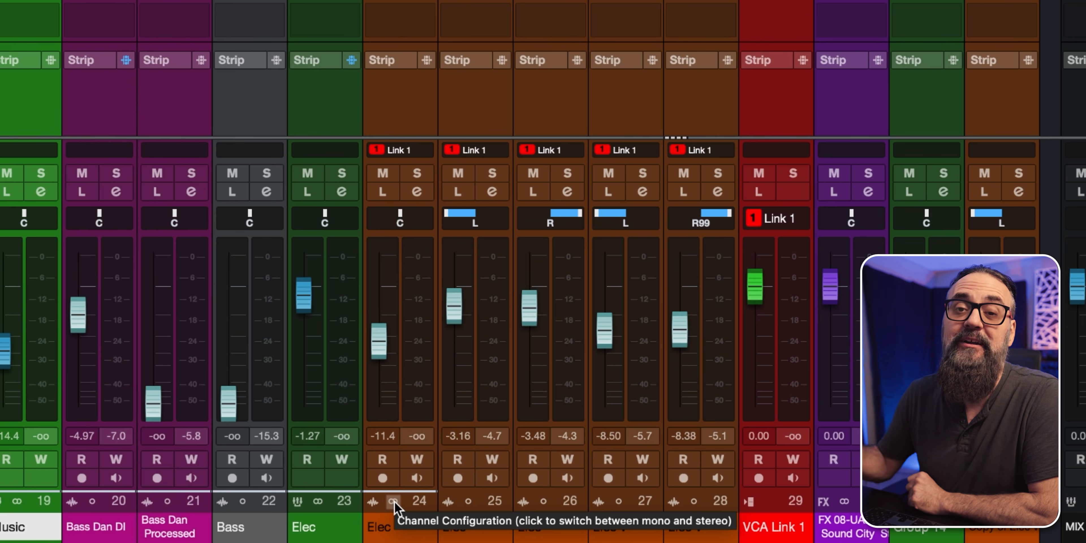
click(394, 501)
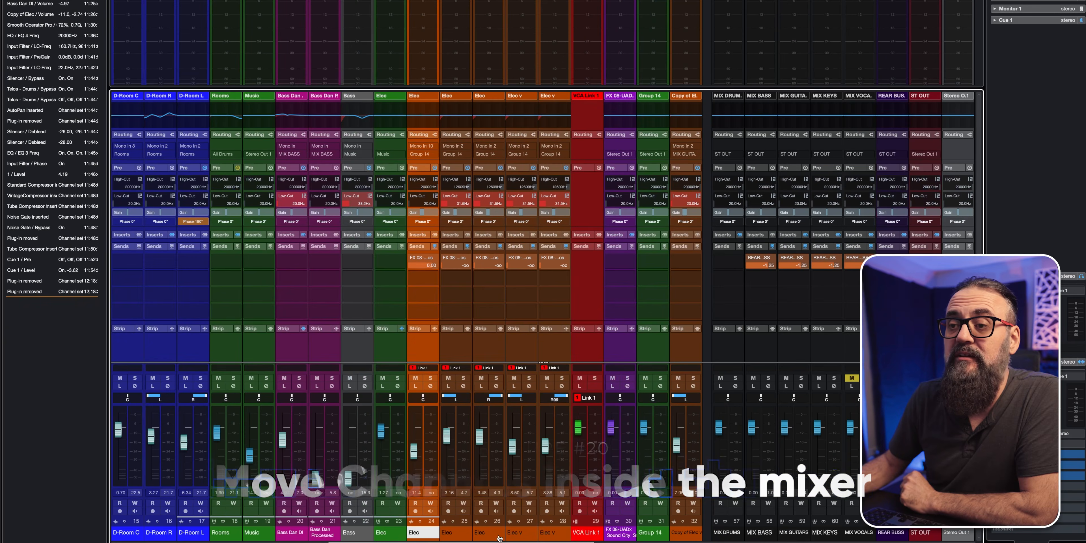
Step: Select the Elec channels 24 to 28, move them as a block in front of Bass, and return them to their original place
click(437, 534)
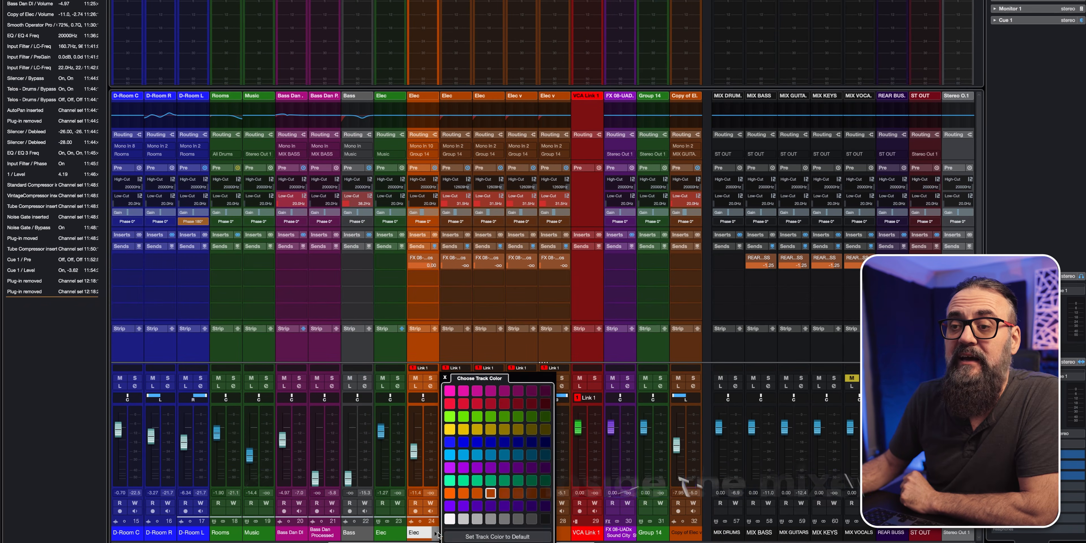
click(424, 533)
mouse_move(424, 533)
mouse_down()
mouse_move(261, 535)
mouse_move(433, 533)
mouse_up()
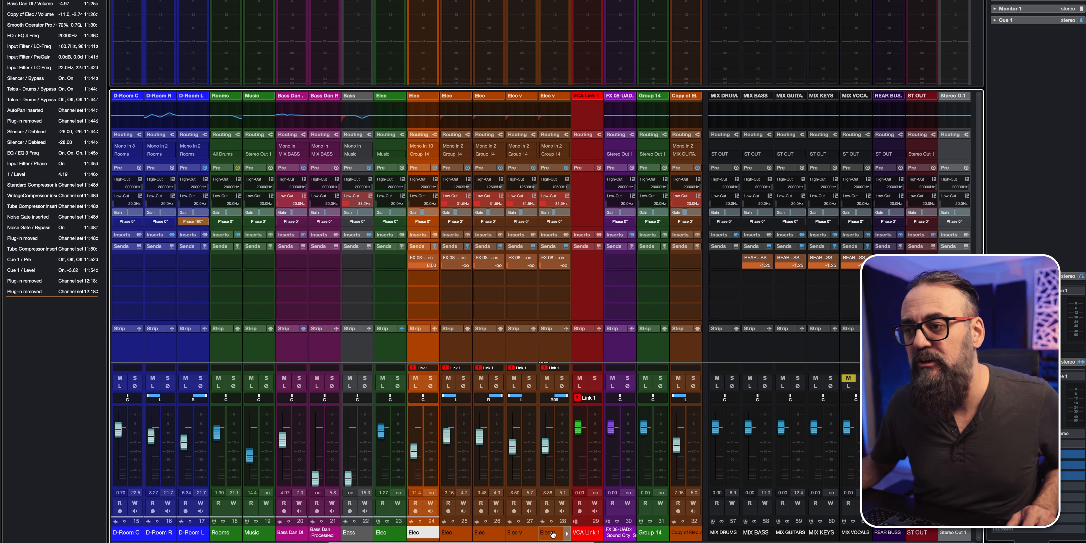
click(427, 534)
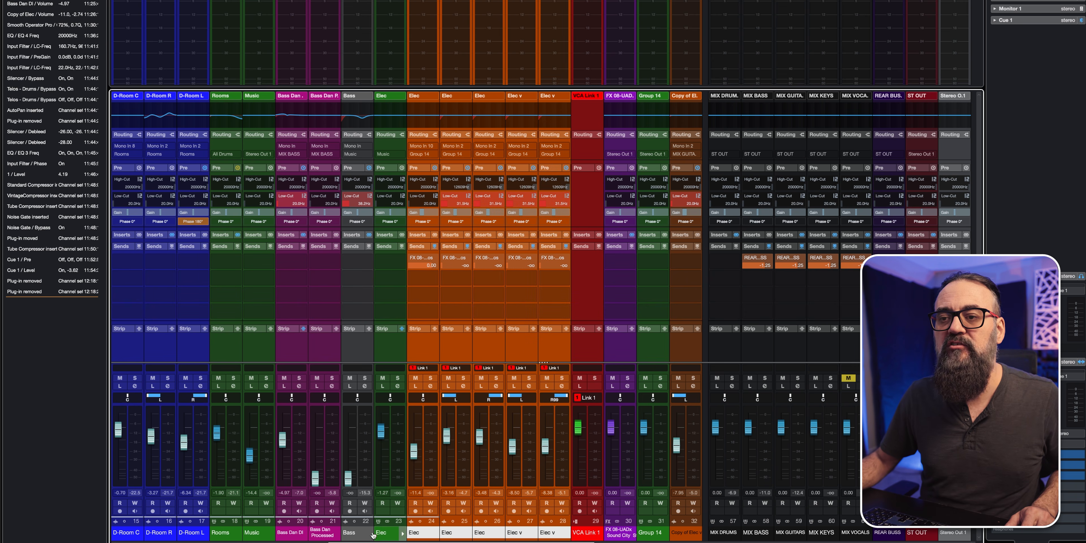
drag(421, 534, 344, 535)
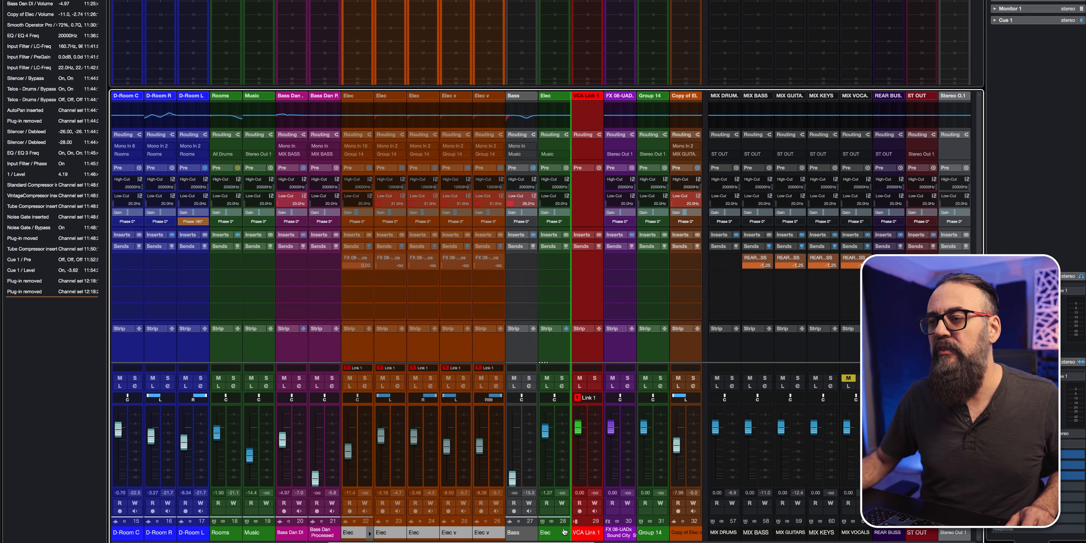
drag(564, 532, 564, 532)
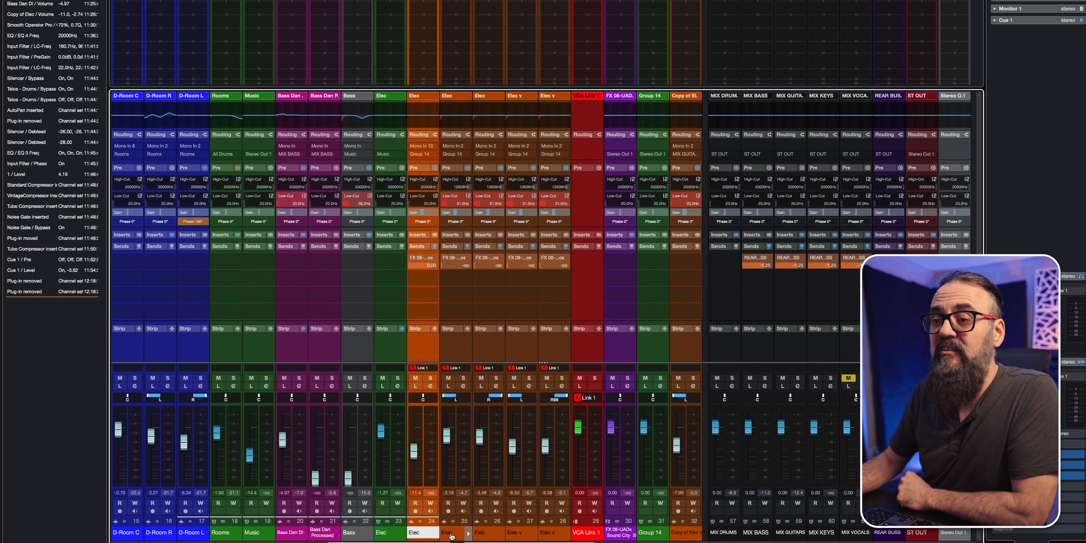
Step: Select the Elec channels 25, 26 and 27 in turn to check how the selected channel is highlighted
click(451, 535)
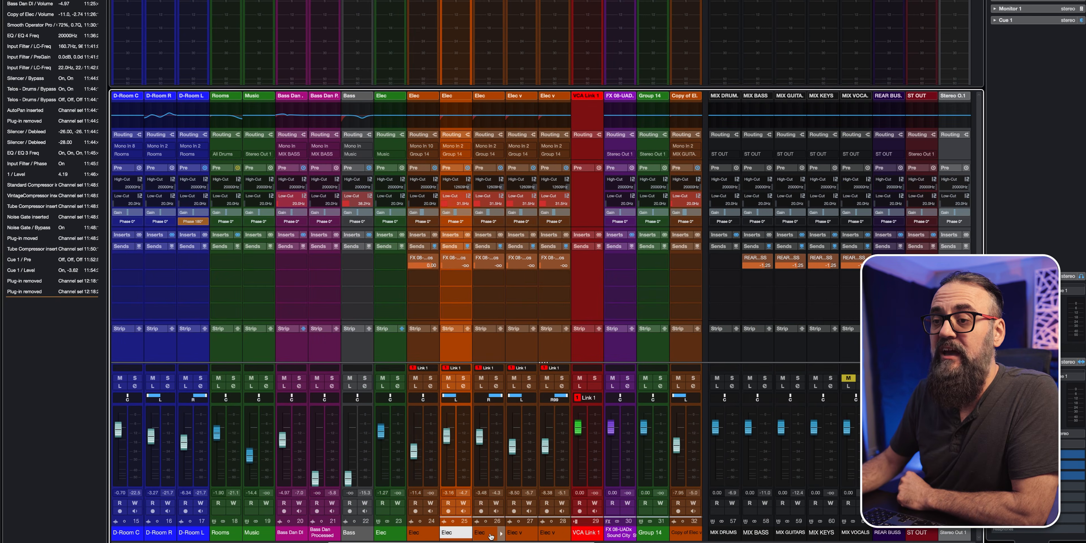
click(489, 533)
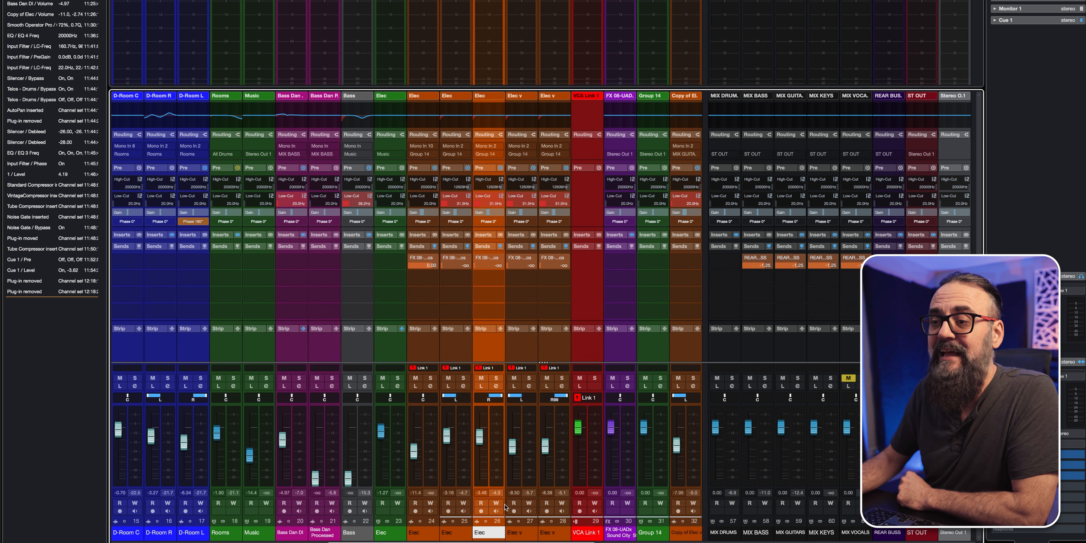
click(514, 533)
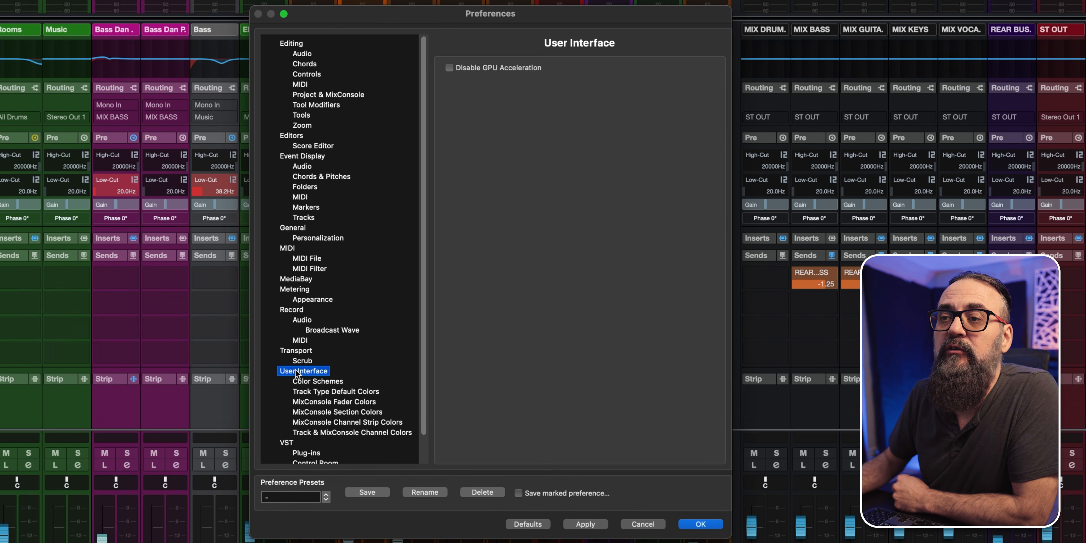
Step: In the Track & MixConsole Channel Colors preferences, turn off Show Color for Selected Channel and apply it with Elec channel 25 selected
click(311, 433)
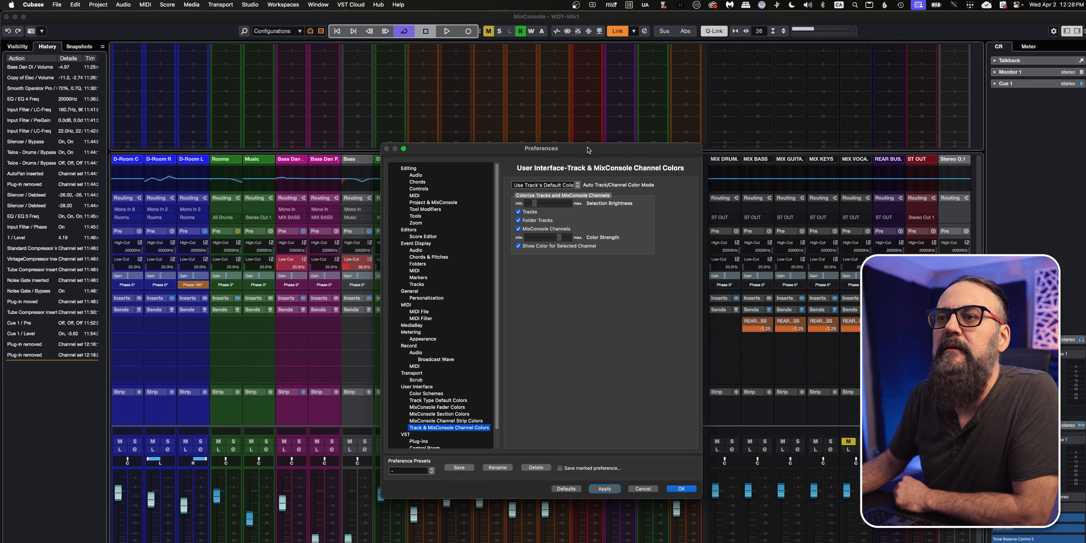
drag(588, 151, 738, 115)
click(458, 262)
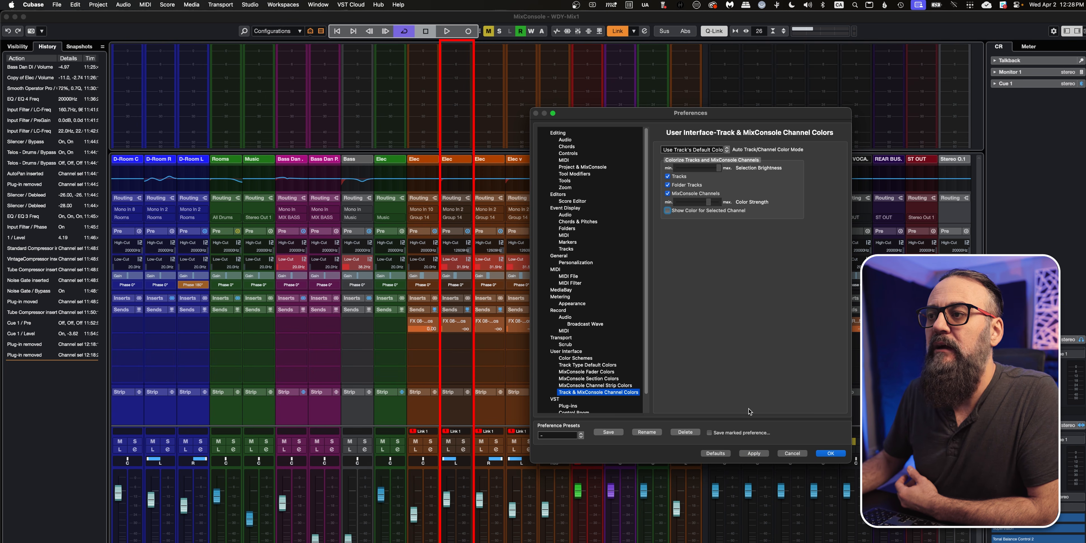
click(754, 454)
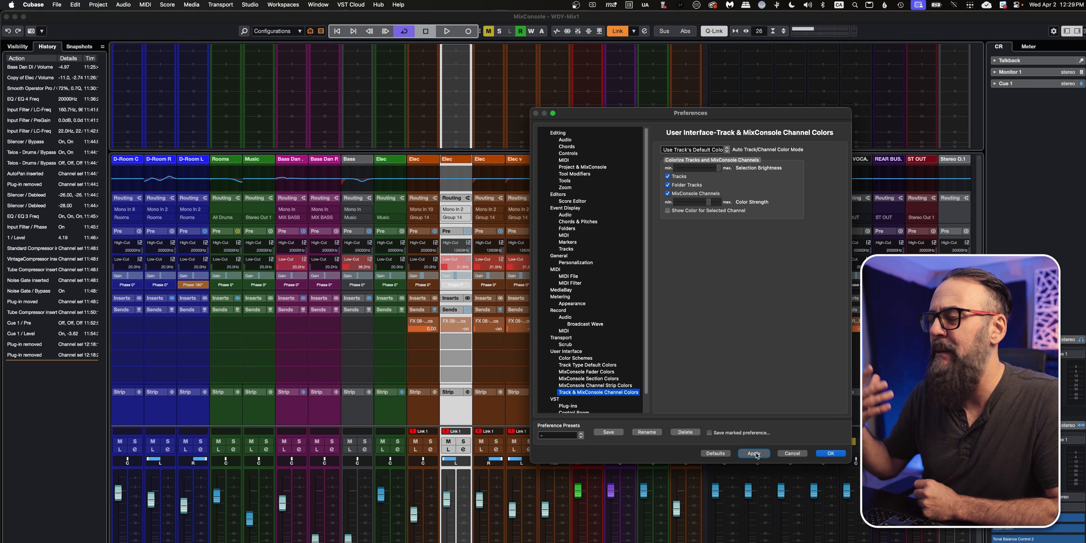
Step: Turn Show Color for Selected Channel back on, accept the preferences, and select the Bass Dan Processed channel
click(668, 210)
click(830, 453)
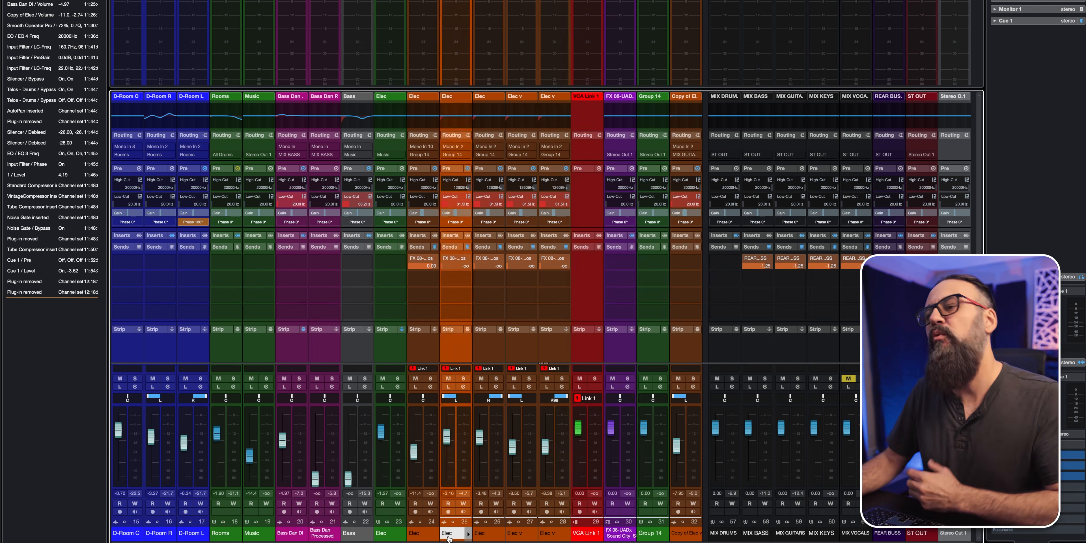
click(315, 534)
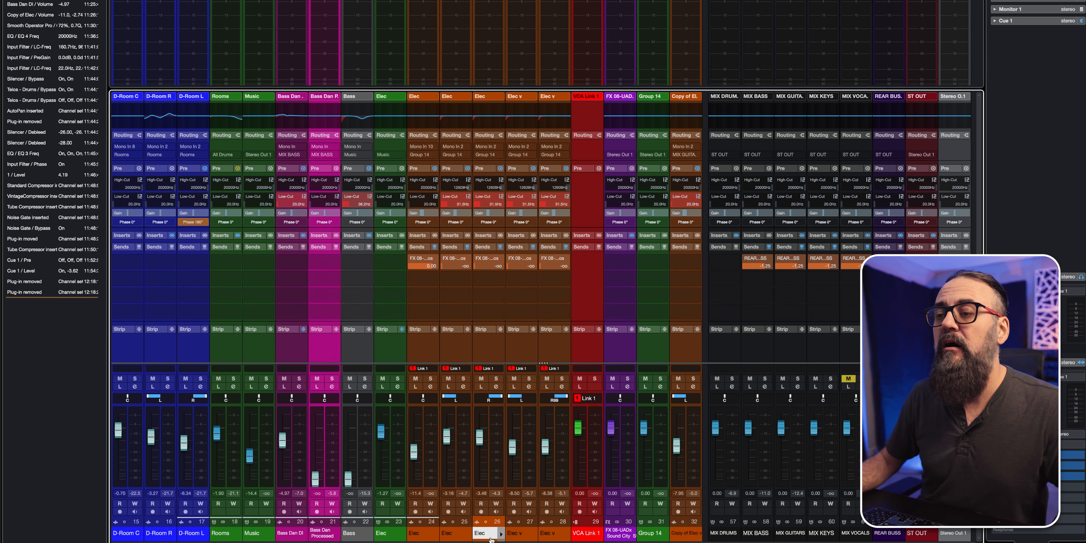